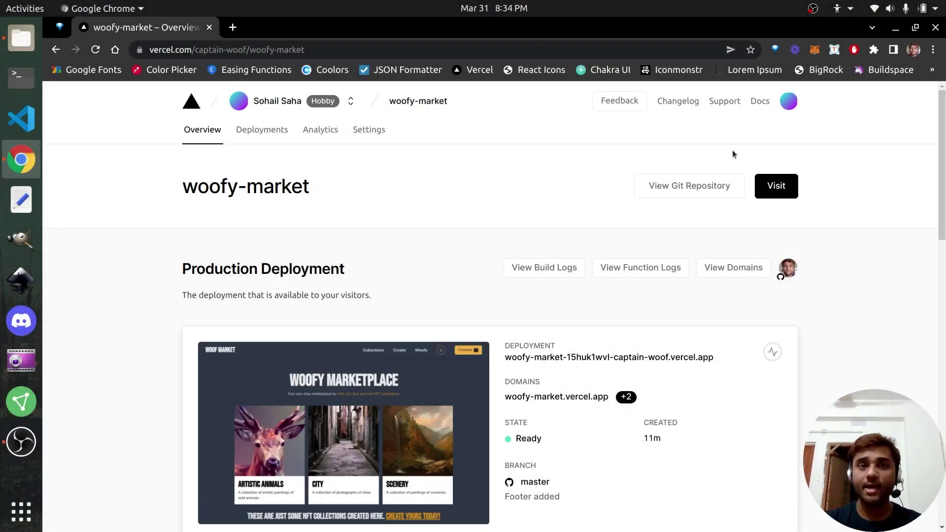
# Step: Scroll the Overview page to Domains and right-click the woofy-market.vercel.app link
pyautogui.scroll(-1, 625, 165)
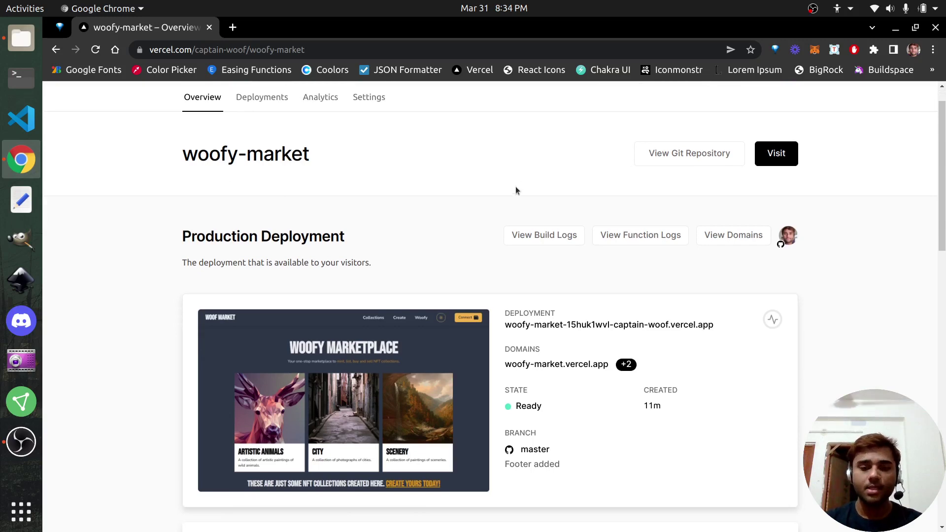
pyautogui.scroll(-4, 516, 187)
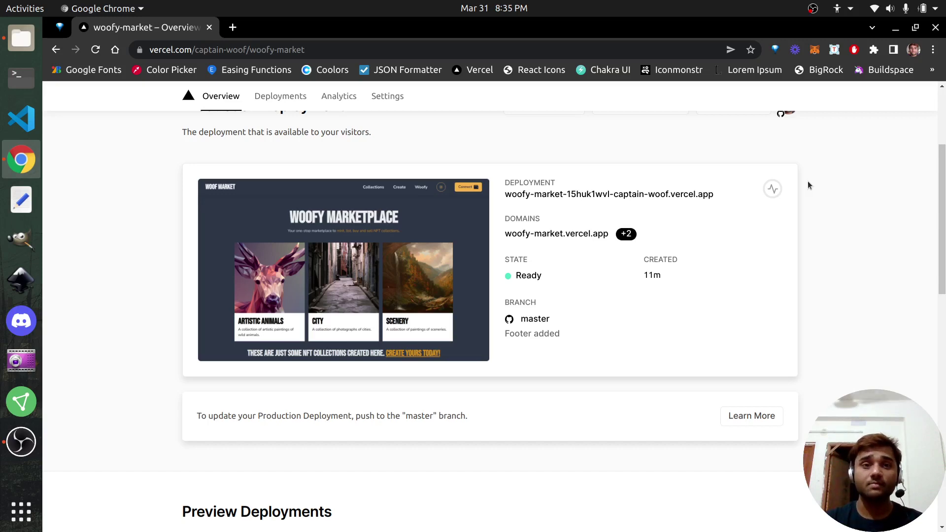
pyautogui.scroll(3, 813, 182)
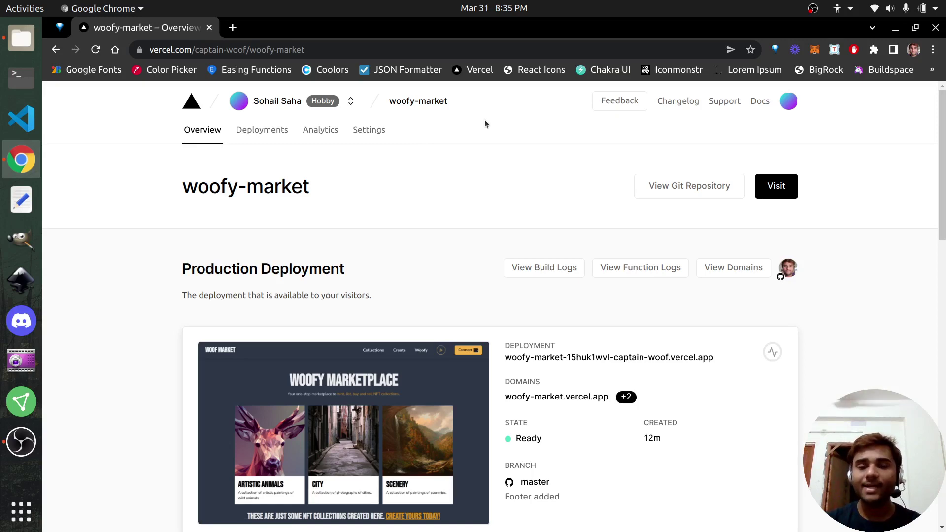
pyautogui.scroll(-3, 482, 123)
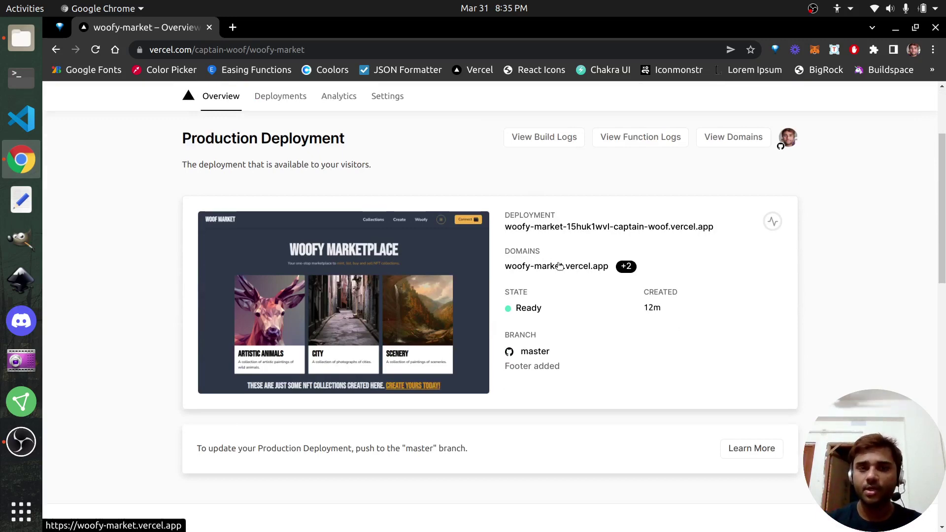
pyautogui.rightClick(557, 271)
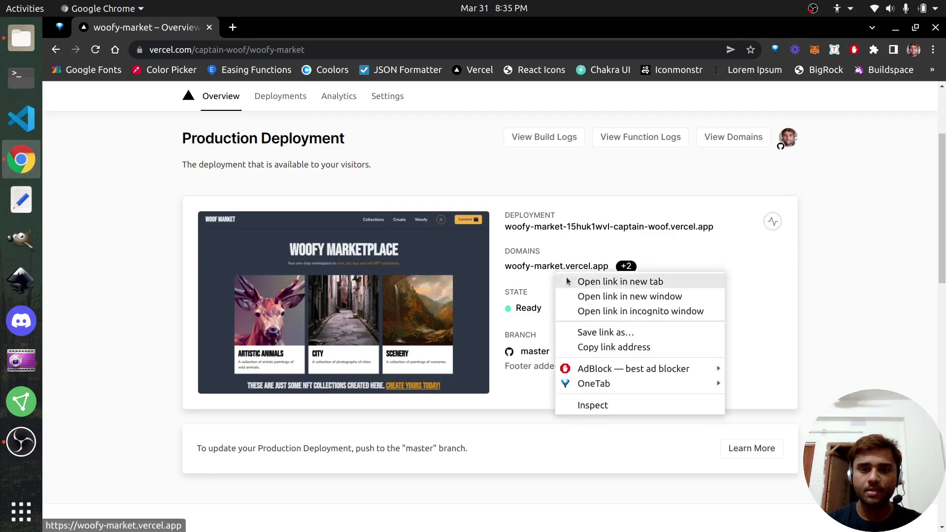
# Step: Open woofy-market.vercel.app in a new tab and switch to the WOOFY Marketplace tab
pyautogui.click(620, 281)
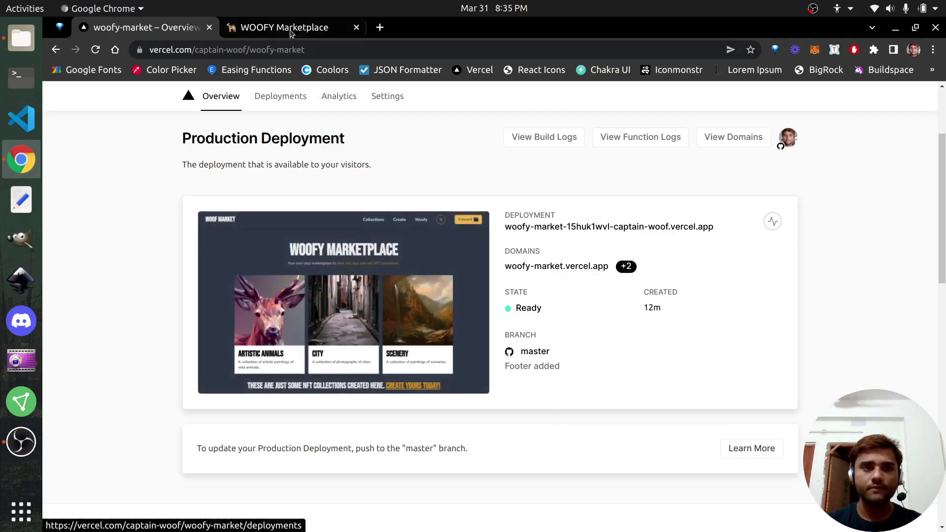
pyautogui.click(291, 33)
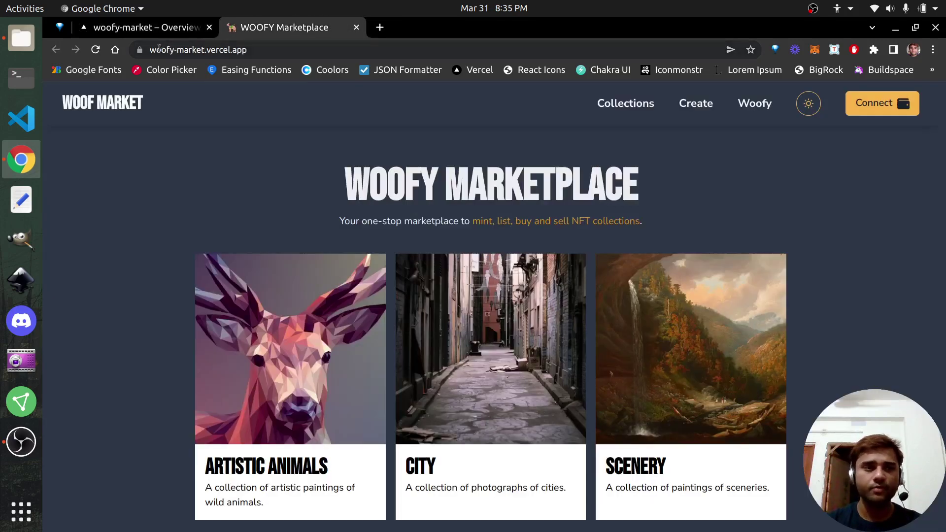
pyautogui.moveTo(159, 47); pyautogui.dragTo(295, 50)
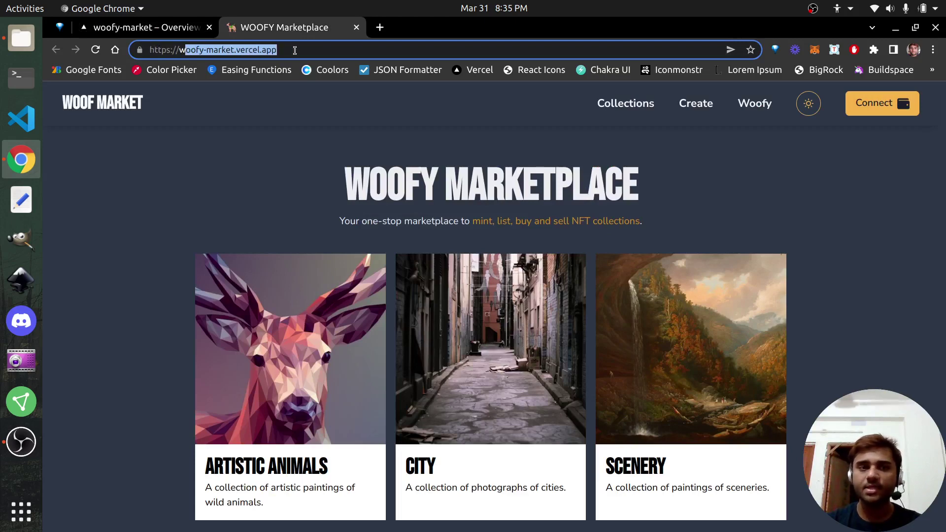
pyautogui.click(295, 50)
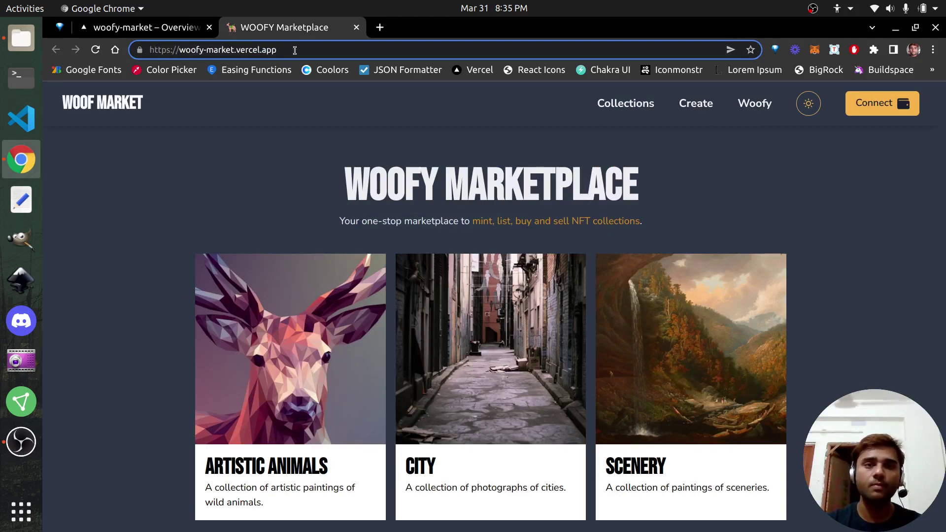
# Step: Scroll to the BUILT ON POLYGON (MUMBAI) footer line, then back up to the top
pyautogui.scroll(-3, 642, 348)
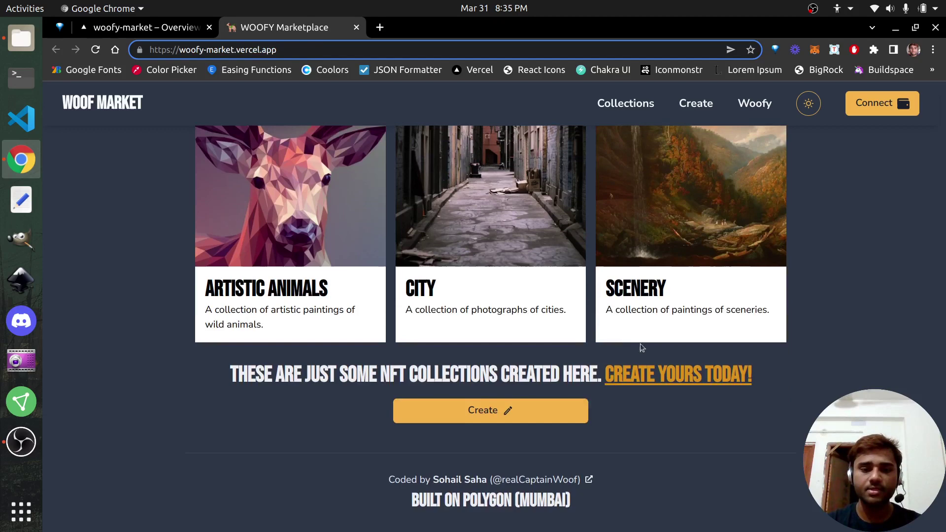
pyautogui.moveTo(413, 499); pyautogui.dragTo(580, 505)
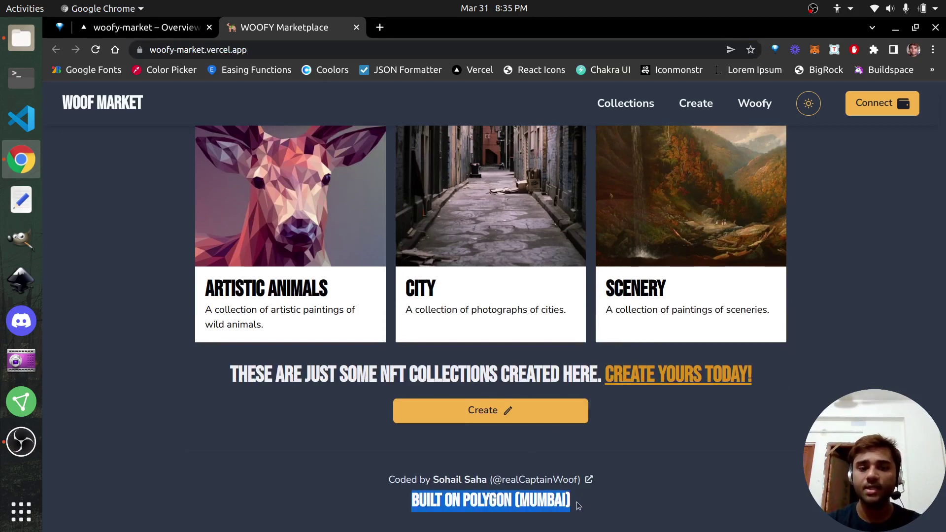
pyautogui.click(491, 499)
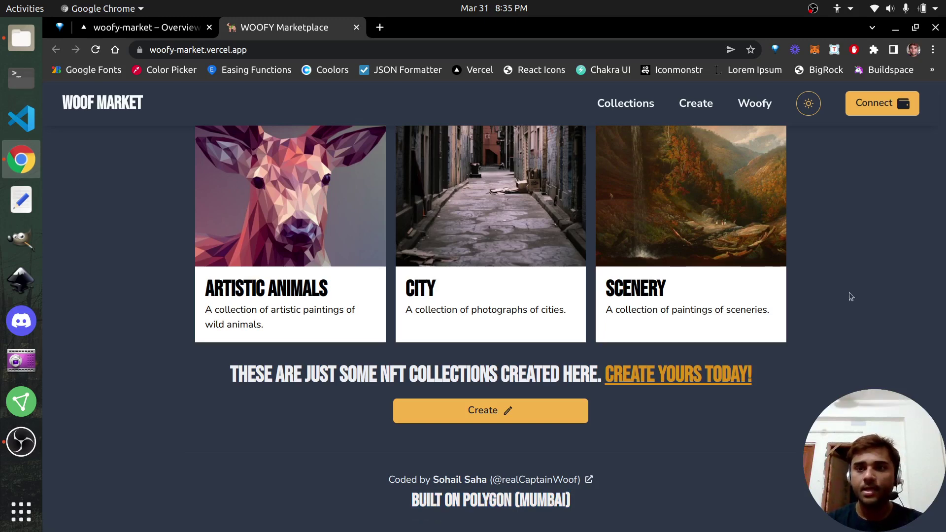
pyautogui.scroll(2, 850, 294)
pyautogui.scroll(3, 850, 294)
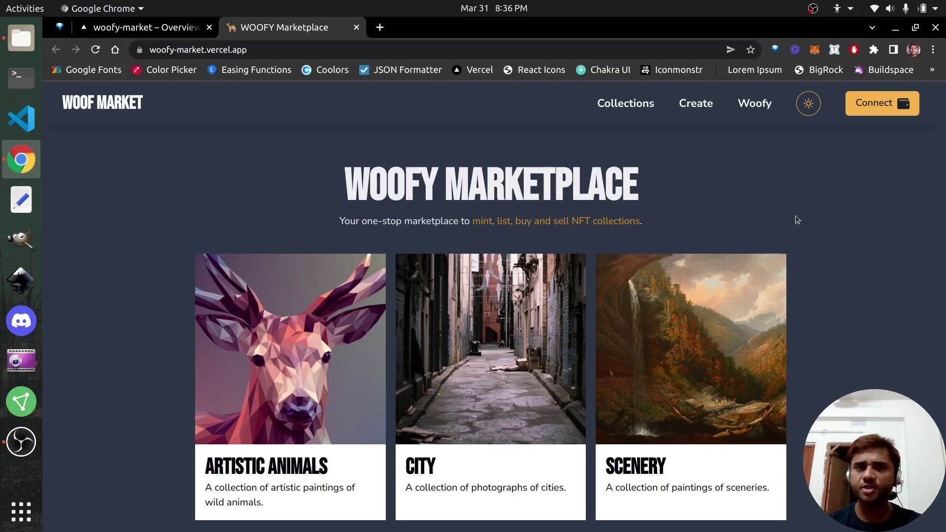
# Step: Unlock MetaMask by entering the wallet password, retyping it after a mistake
pyautogui.click(815, 50)
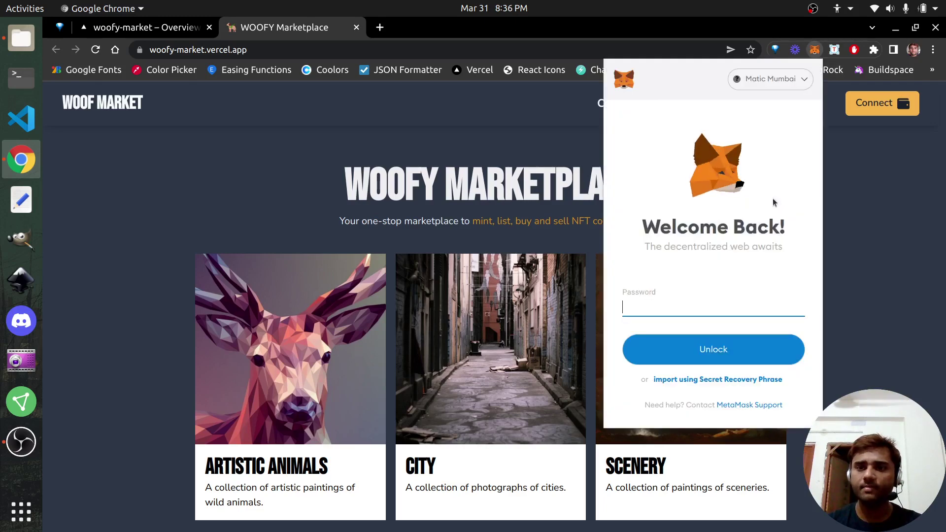
pyautogui.write('***********')
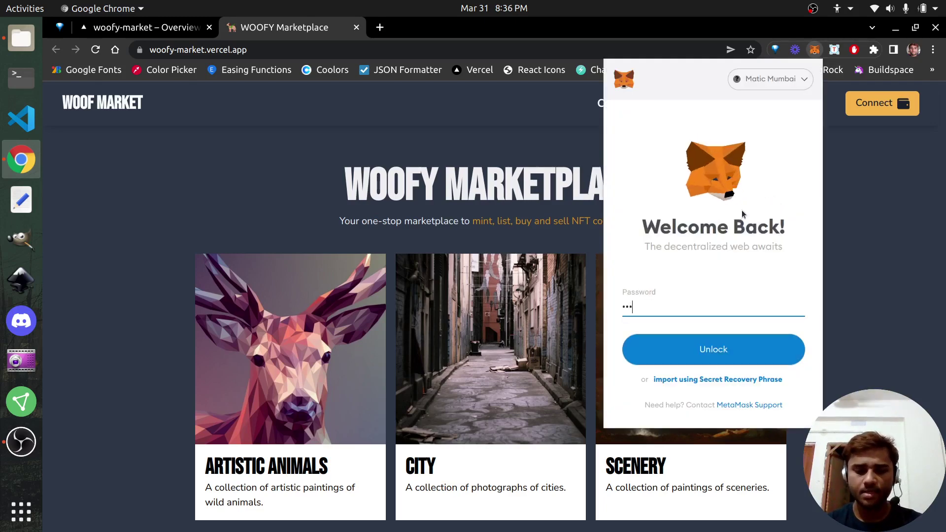
pyautogui.write('********')
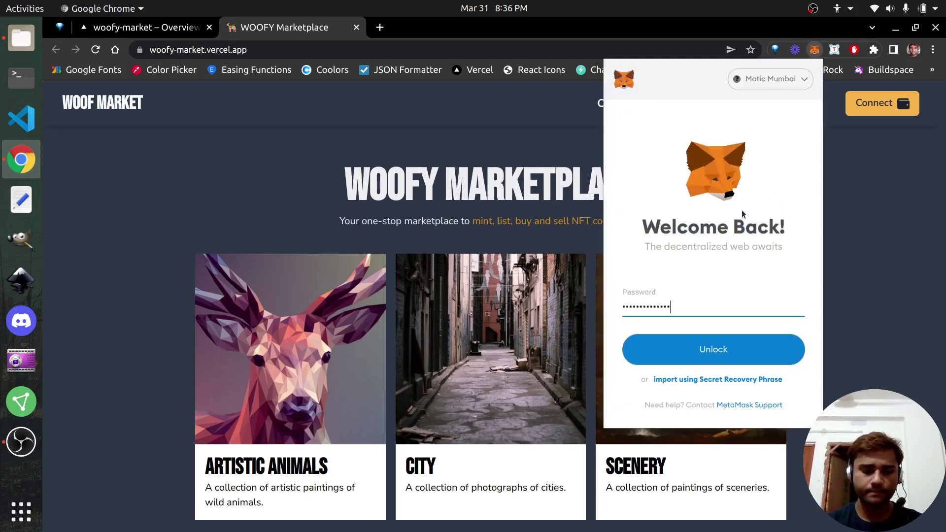
pyautogui.hotkey('ctrl', 'a')
pyautogui.press('BackSpace')
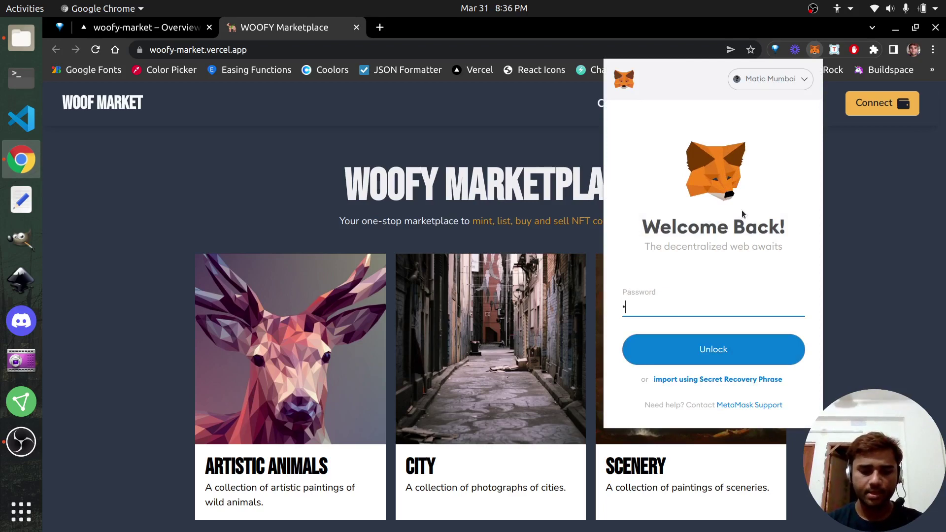
pyautogui.write('******************')
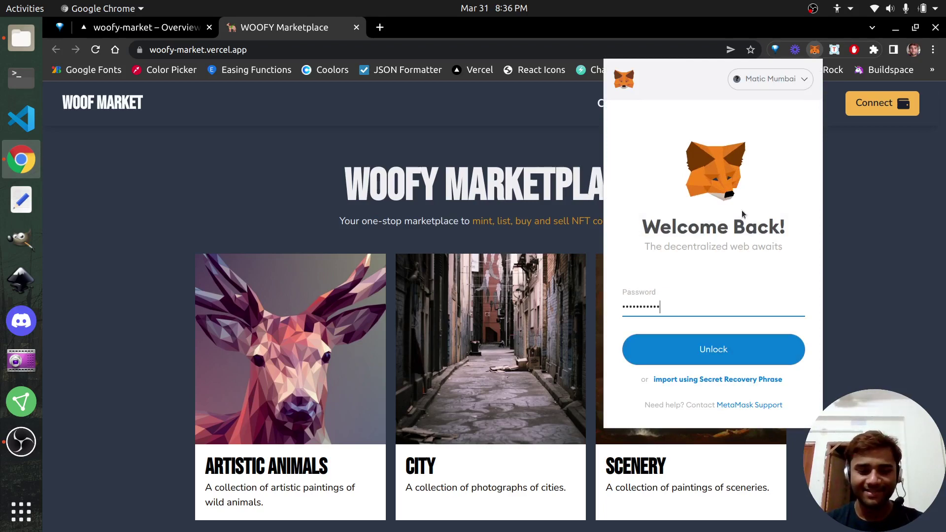
pyautogui.write('*****')
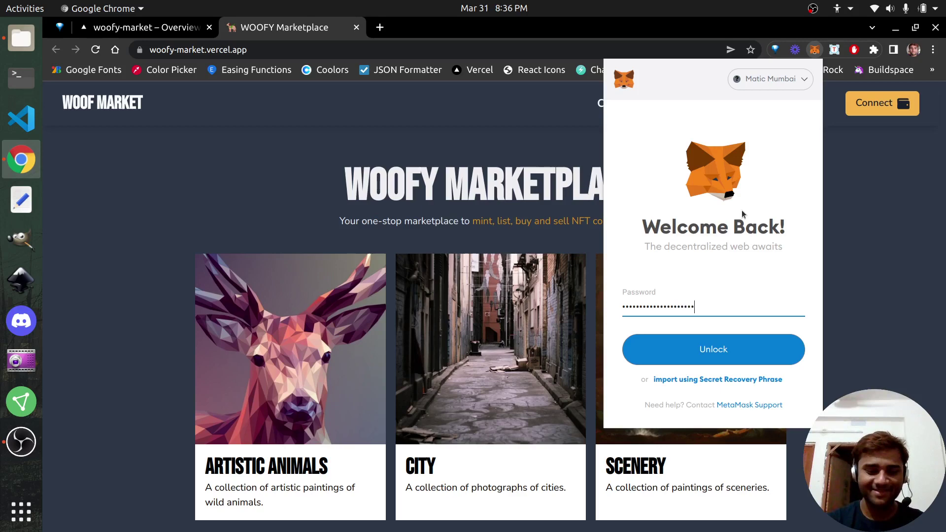
pyautogui.write('*')
pyautogui.press('Return')
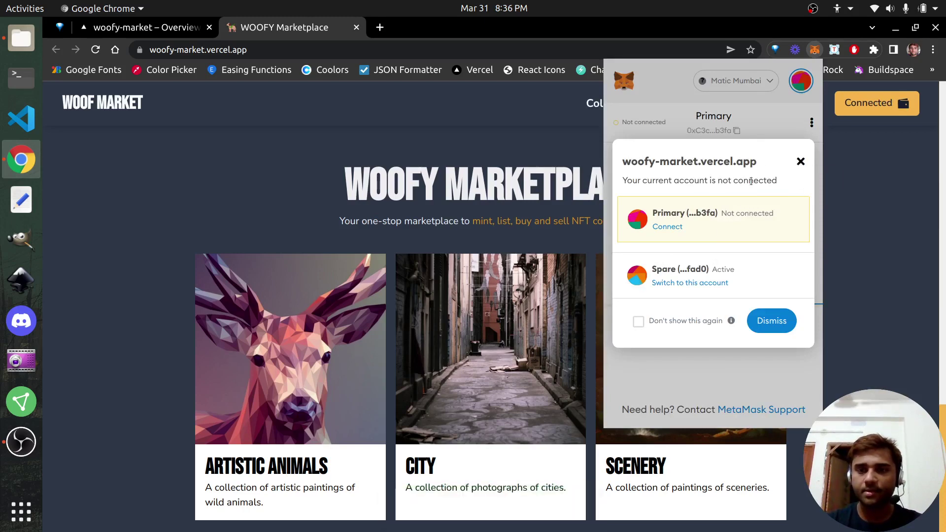
# Step: Dismiss the connection notice and switch to the Spare account
pyautogui.click(801, 164)
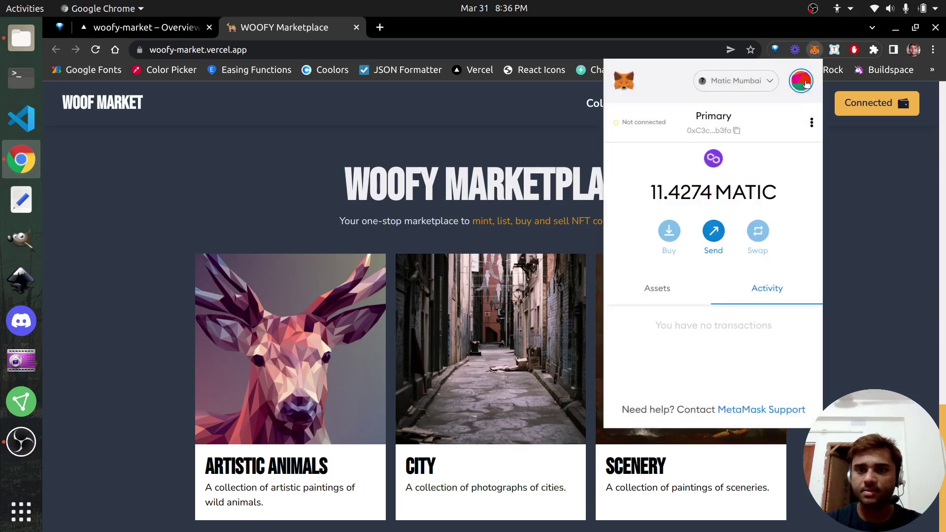
pyautogui.click(806, 84)
pyautogui.click(692, 203)
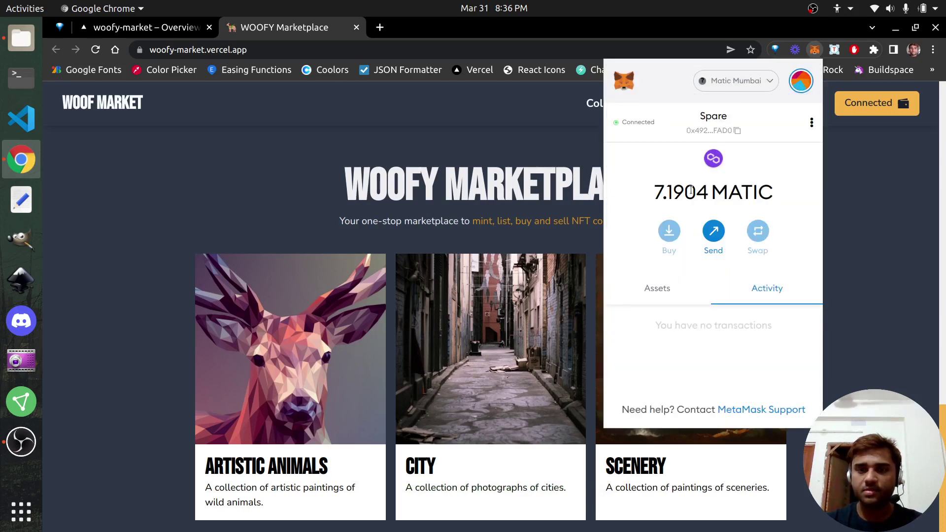
# Step: Close MetaMask and scroll through the Artistic Animals, City and Scenery collections, back to the heading
pyautogui.click(863, 207)
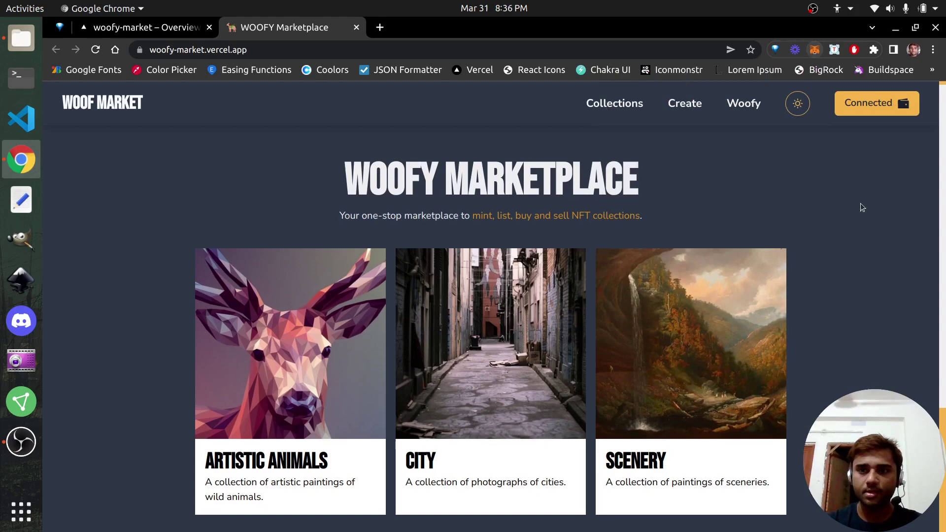
pyautogui.scroll(-4, 857, 199)
pyautogui.scroll(4, 853, 195)
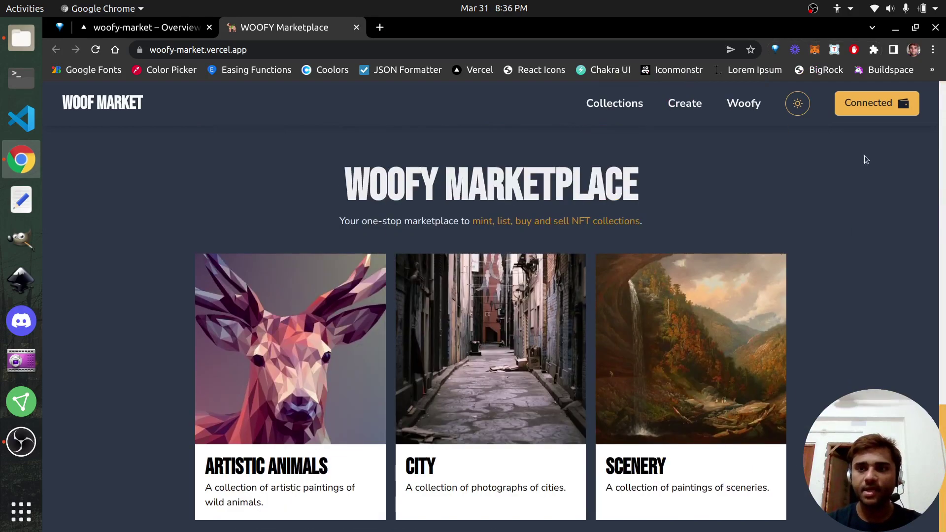
pyautogui.scroll(-3, 883, 168)
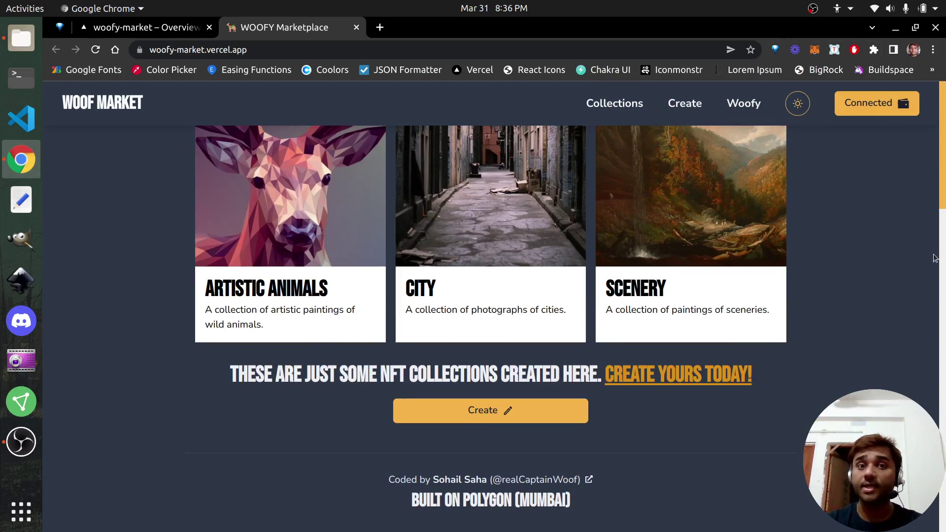
pyautogui.scroll(3, 834, 320)
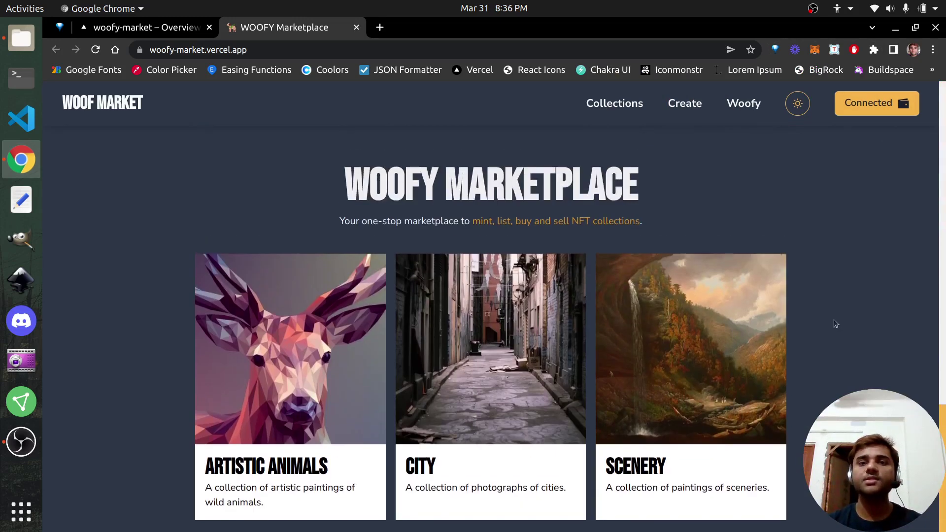
pyautogui.scroll(-3, 827, 319)
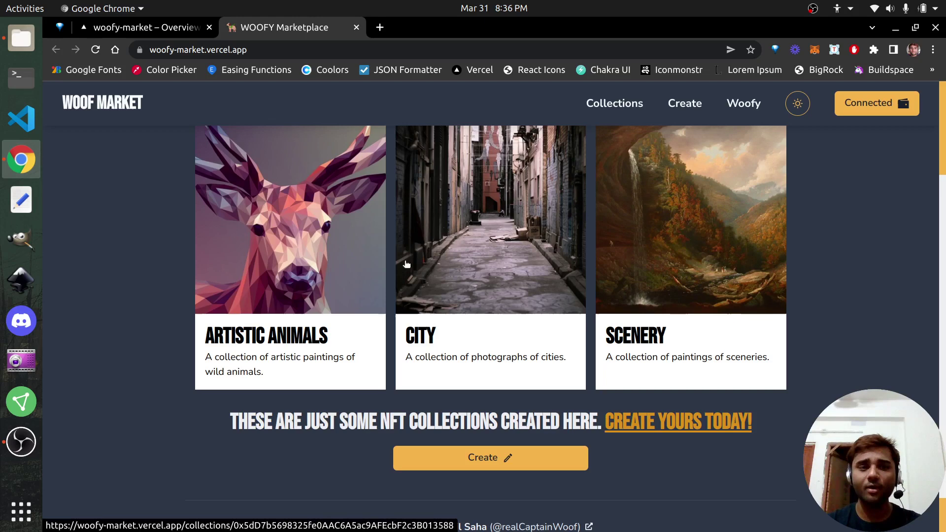
pyautogui.scroll(1, 368, 271)
pyautogui.scroll(1, 368, 271)
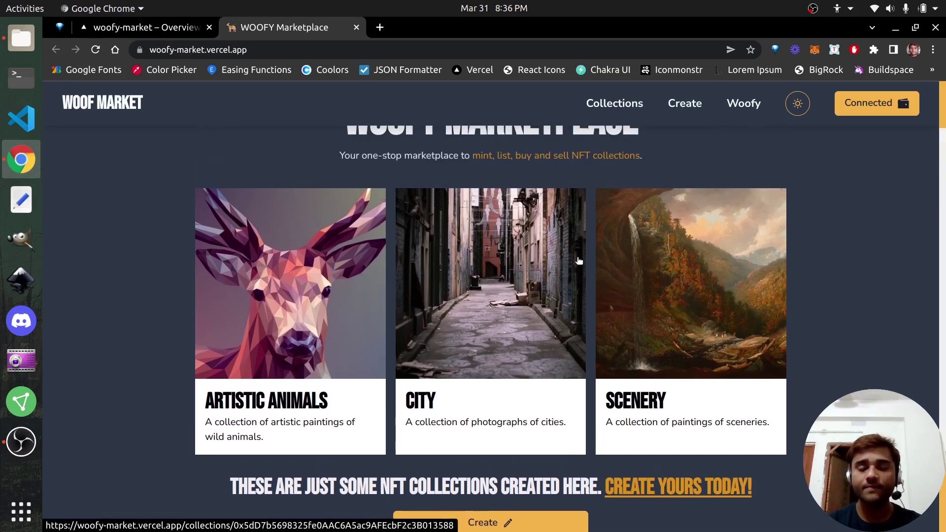
pyautogui.scroll(-4, 577, 261)
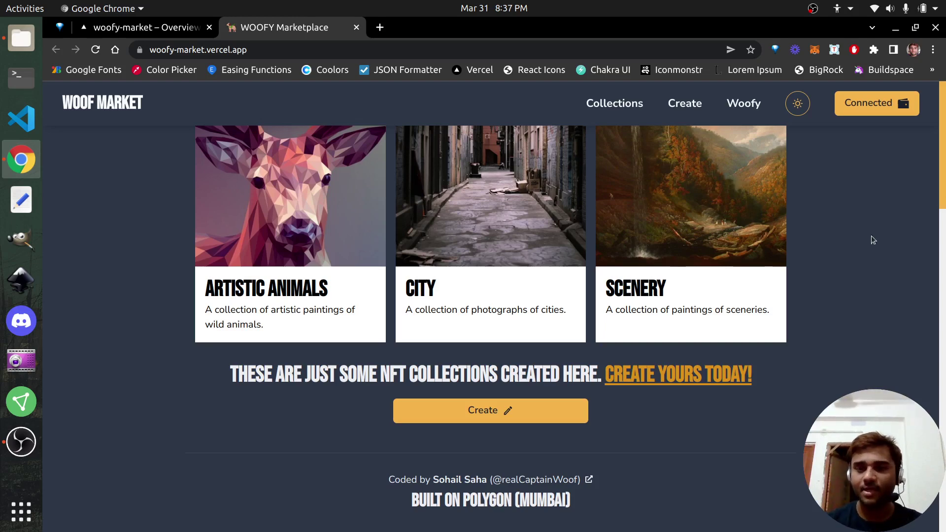
pyautogui.scroll(2, 860, 244)
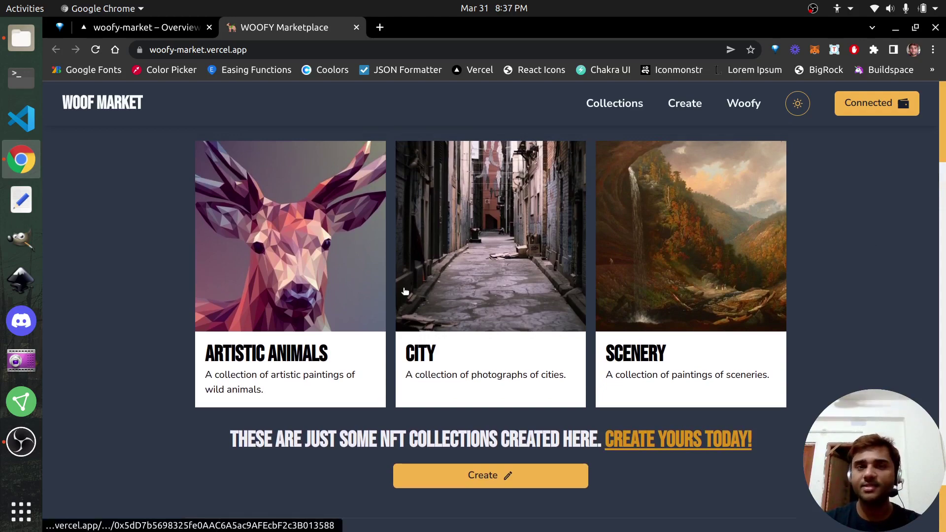
pyautogui.scroll(1, 417, 276)
pyautogui.scroll(1, 417, 281)
pyautogui.scroll(-3, 284, 312)
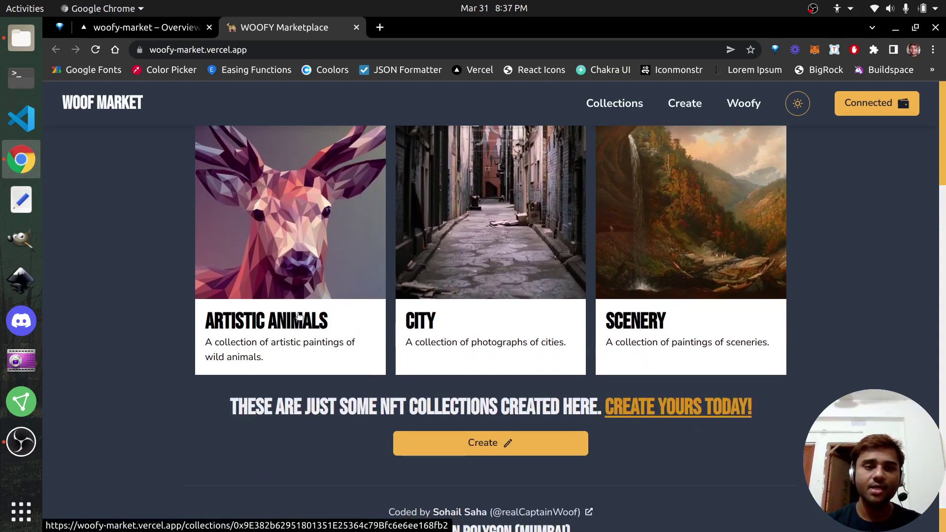
pyautogui.scroll(4, 358, 260)
pyautogui.scroll(-4, 358, 260)
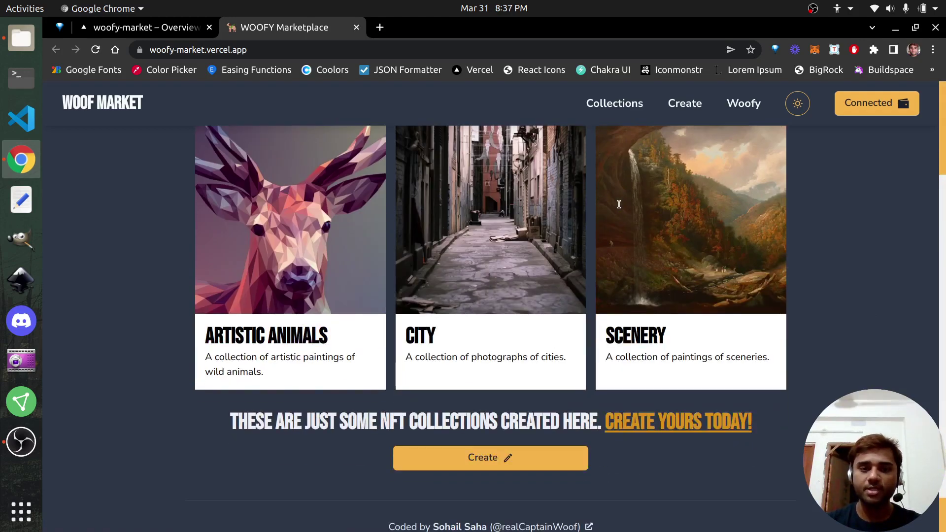
pyautogui.scroll(-2, 620, 207)
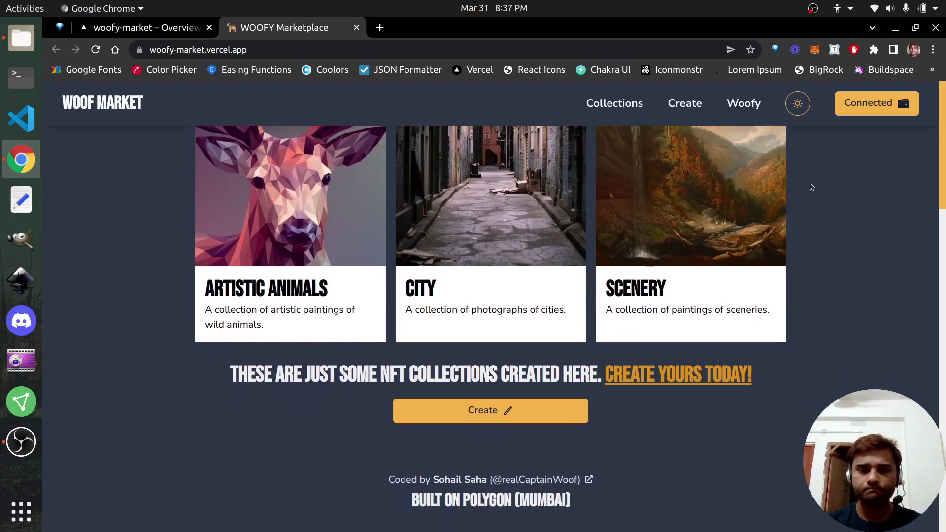
pyautogui.scroll(5, 826, 182)
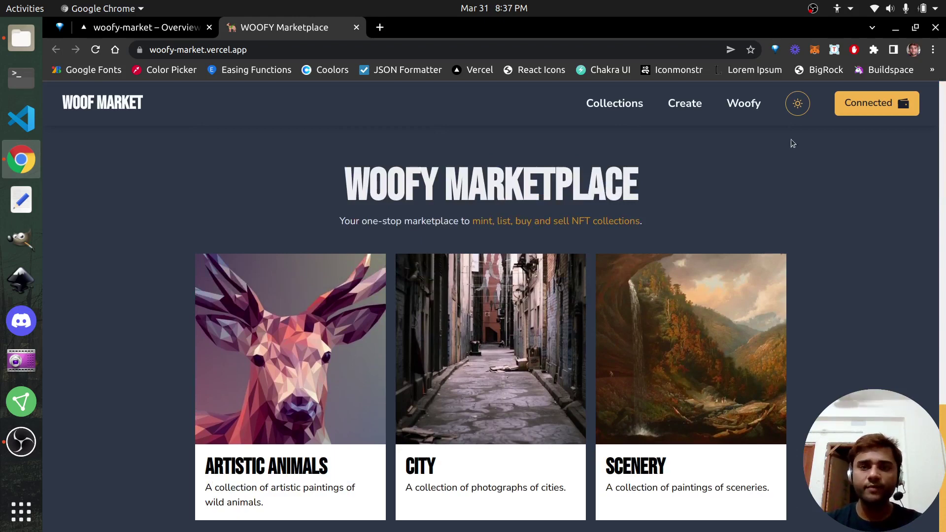
# Step: Open the Woofy page from the top navigation and scroll through the Mint tab
pyautogui.click(756, 107)
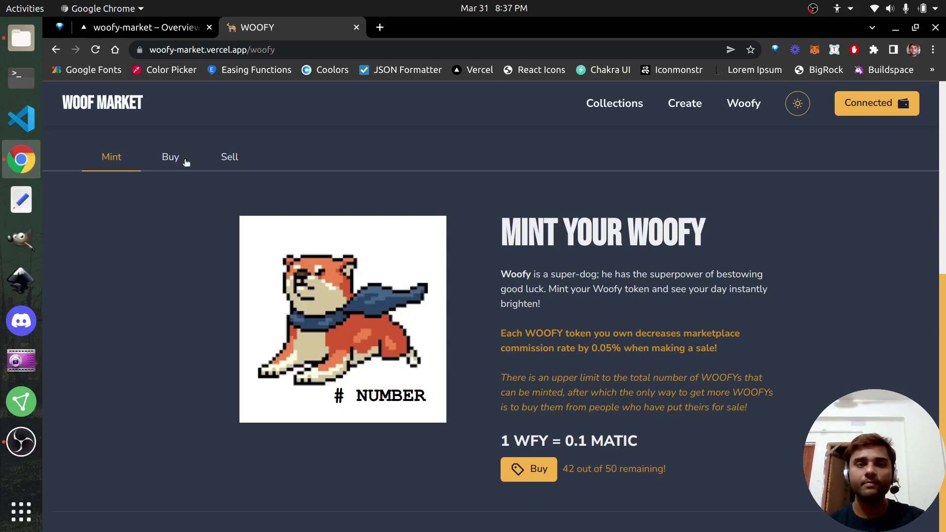
pyautogui.doubleClick(658, 238)
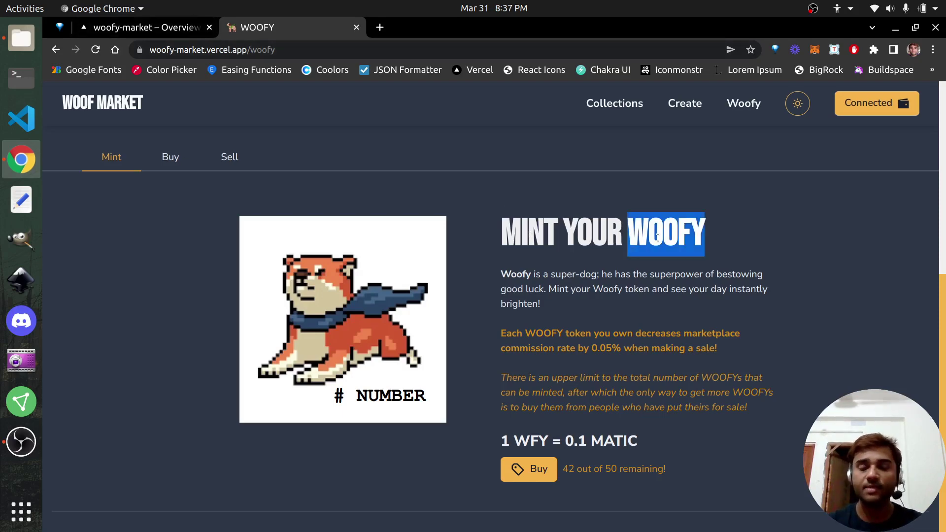
pyautogui.click(780, 278)
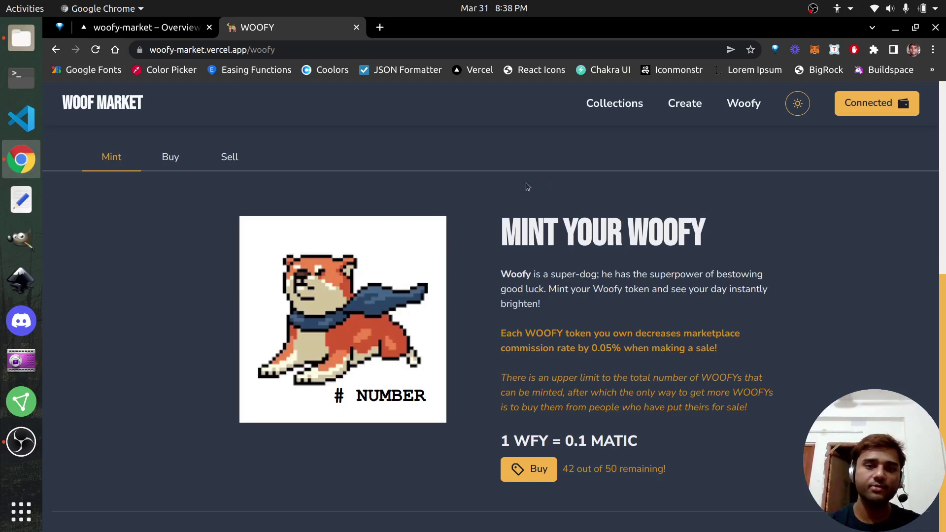
pyautogui.scroll(-3, 548, 237)
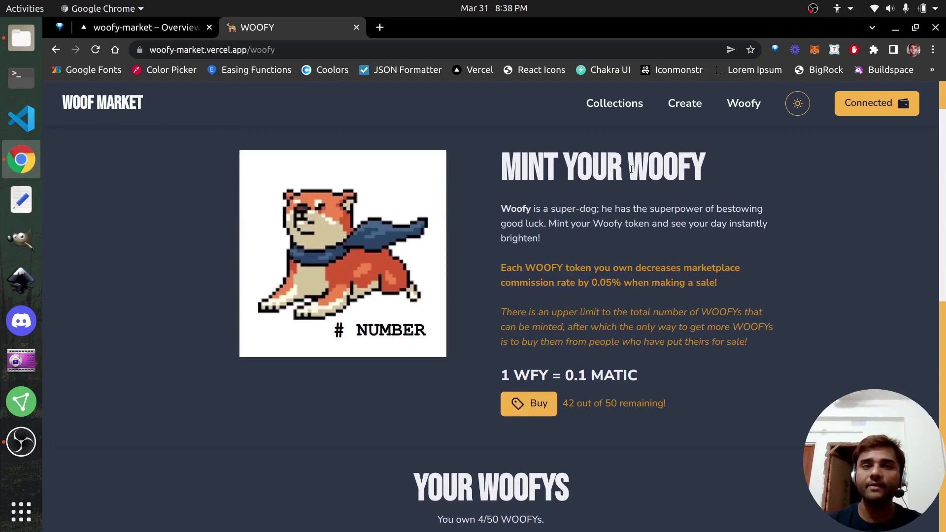
pyautogui.scroll(-1, 636, 194)
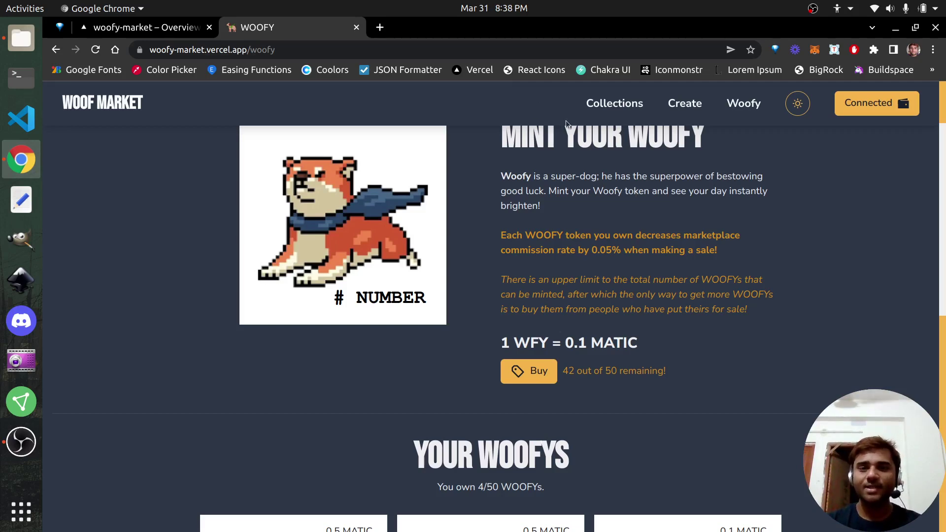
pyautogui.scroll(2, 623, 155)
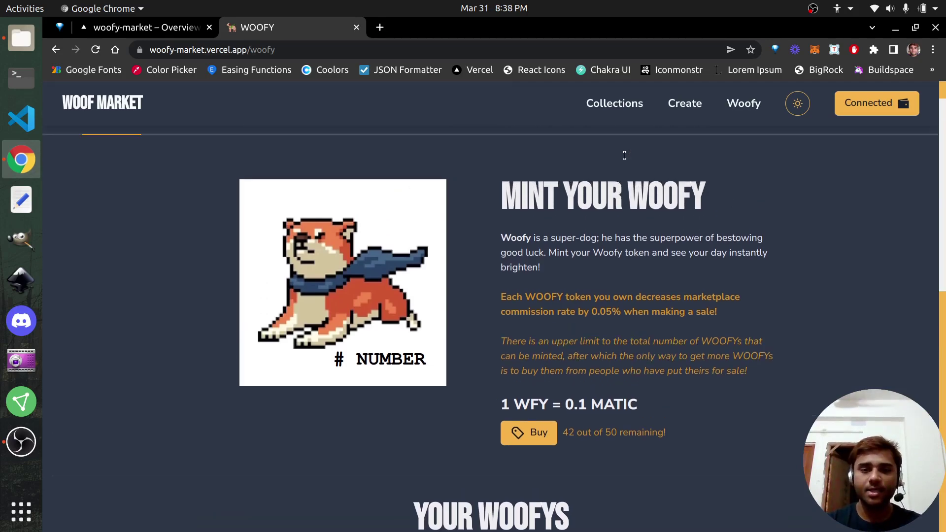
pyautogui.scroll(1, 625, 159)
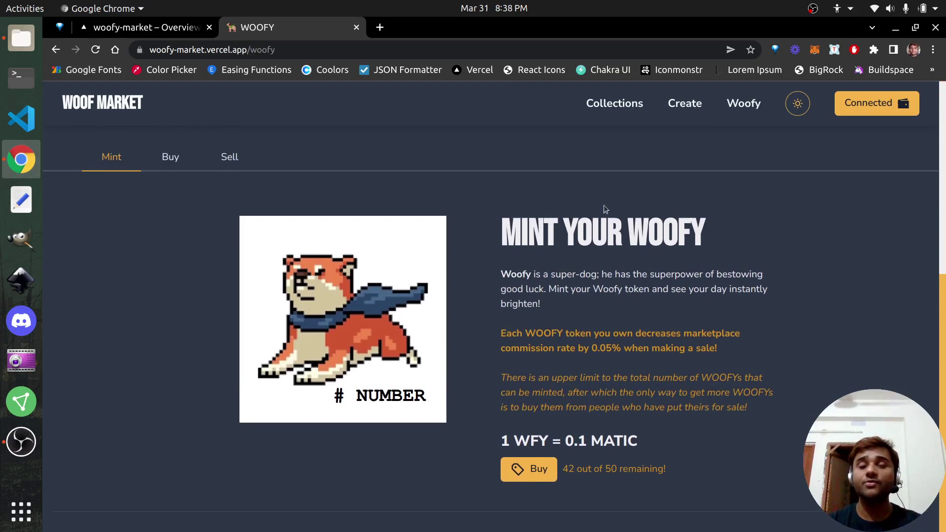
# Step: Highlight the MINT YOUR WOOFY heading
pyautogui.moveTo(517, 231); pyautogui.dragTo(695, 230)
pyautogui.click(695, 230)
pyautogui.scroll(-1, 695, 231)
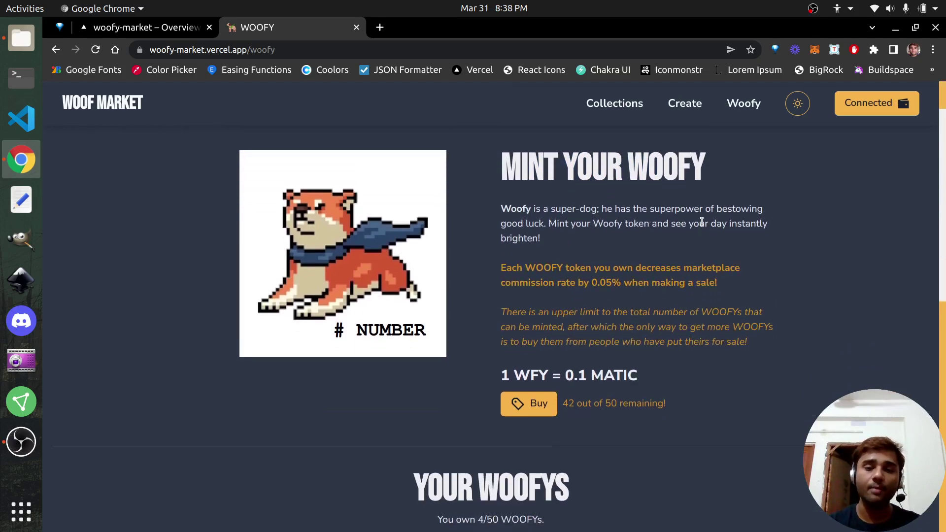
pyautogui.scroll(1, 649, 200)
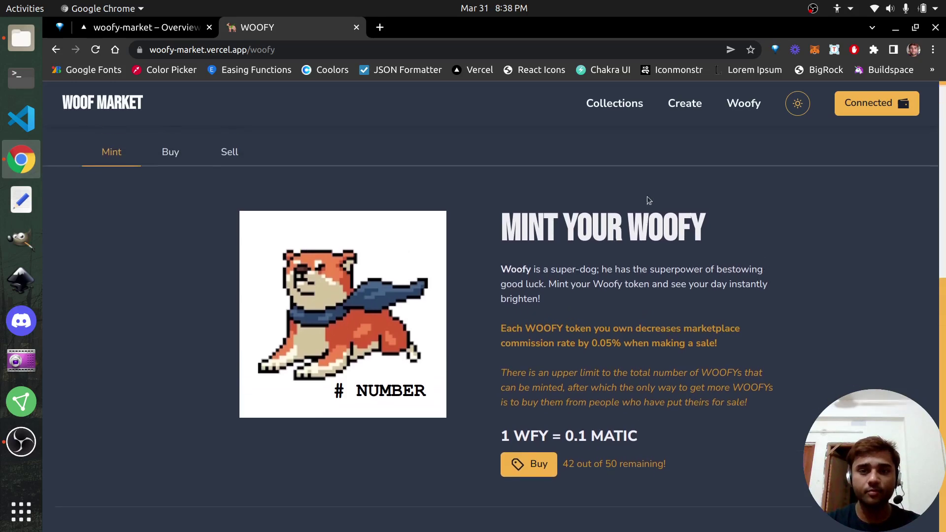
pyautogui.doubleClick(666, 231)
pyautogui.click(740, 268)
# Step: Highlight the 1 WFY = 0.1 MATIC price and the 42 of 50 remaining count
pyautogui.scroll(-2, 740, 269)
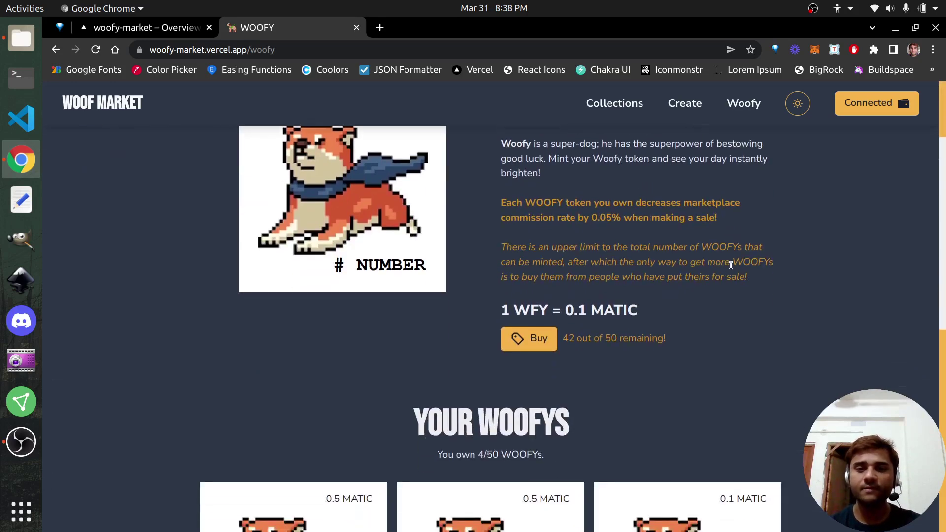
pyautogui.moveTo(599, 338); pyautogui.dragTo(642, 361)
pyautogui.click(642, 361)
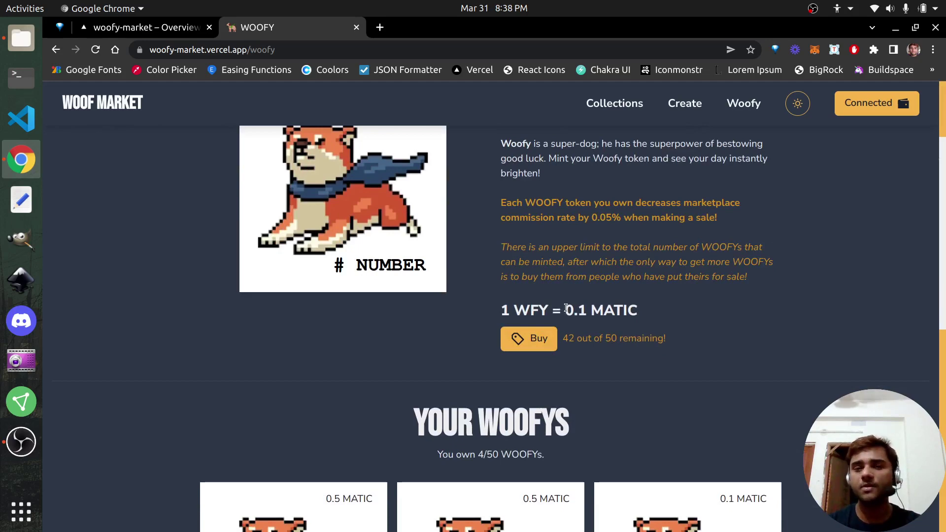
pyautogui.moveTo(565, 309); pyautogui.dragTo(640, 314)
pyautogui.click(647, 313)
pyautogui.scroll(-1, 652, 312)
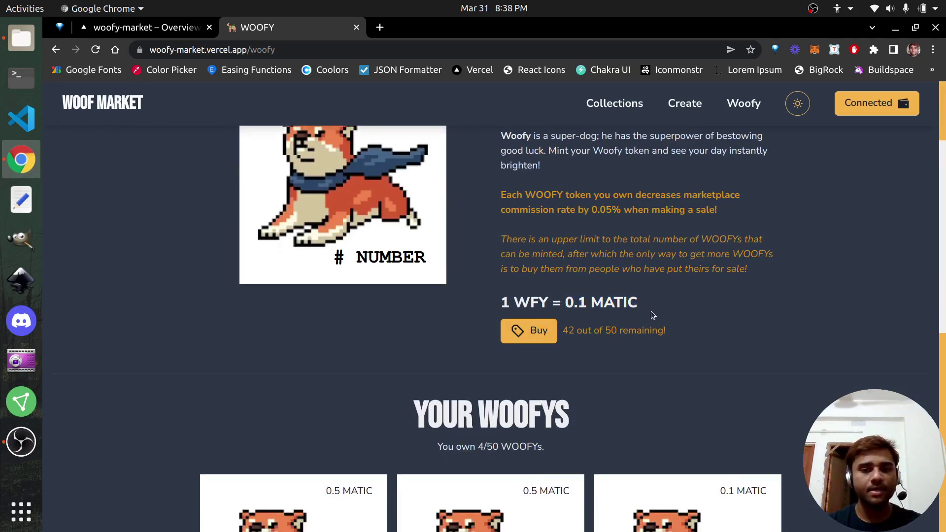
pyautogui.moveTo(563, 273); pyautogui.dragTo(668, 275)
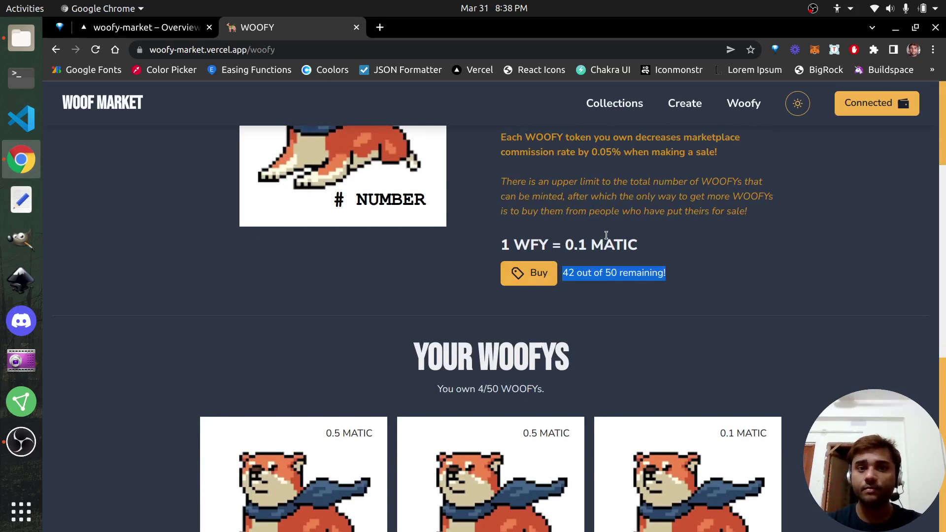
pyautogui.click(335, 303)
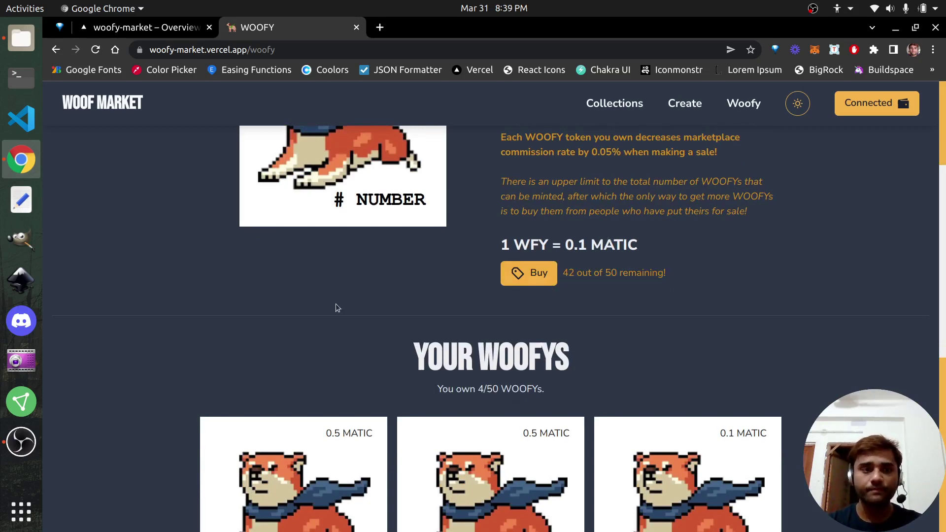
pyautogui.scroll(3, 148, 182)
# Step: Open the Buy tab and look over Woofy cards #1 and #3 at 0.5 MATIC each
pyautogui.click(168, 159)
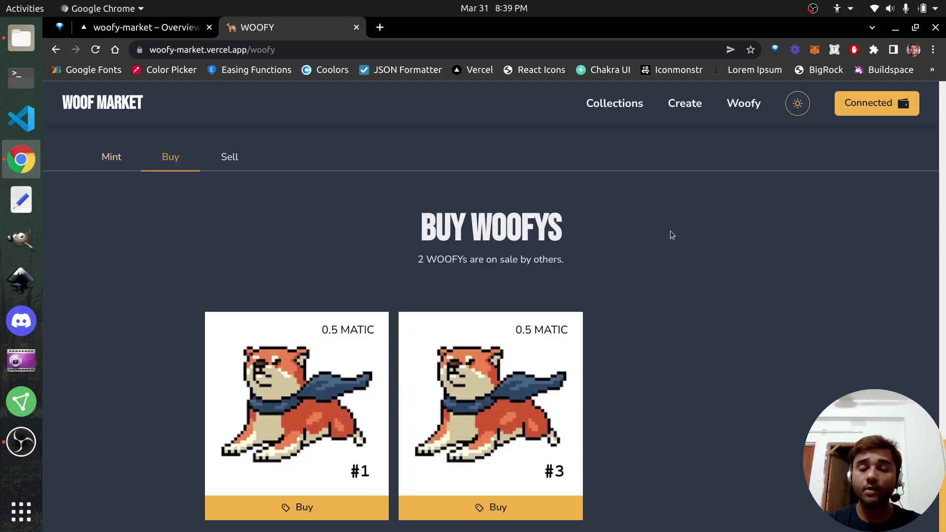
pyautogui.scroll(-2, 671, 231)
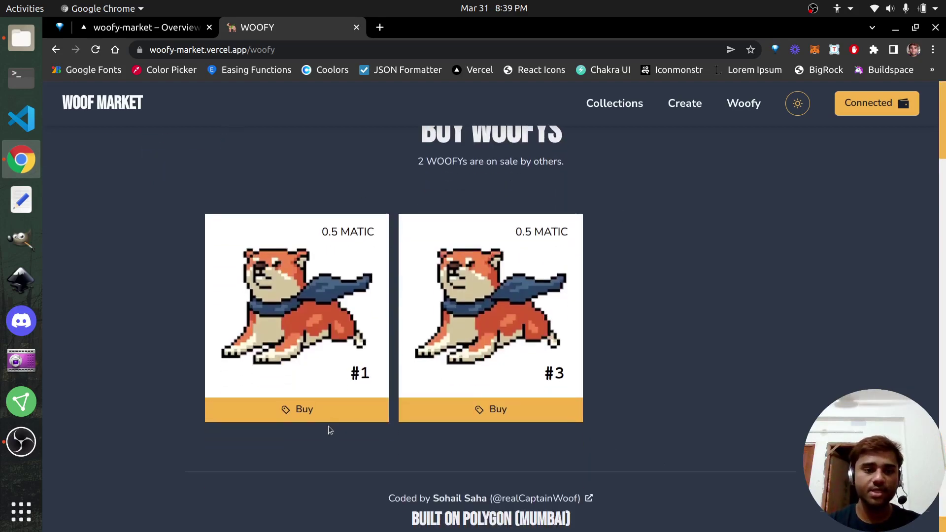
pyautogui.scroll(-1, 310, 414)
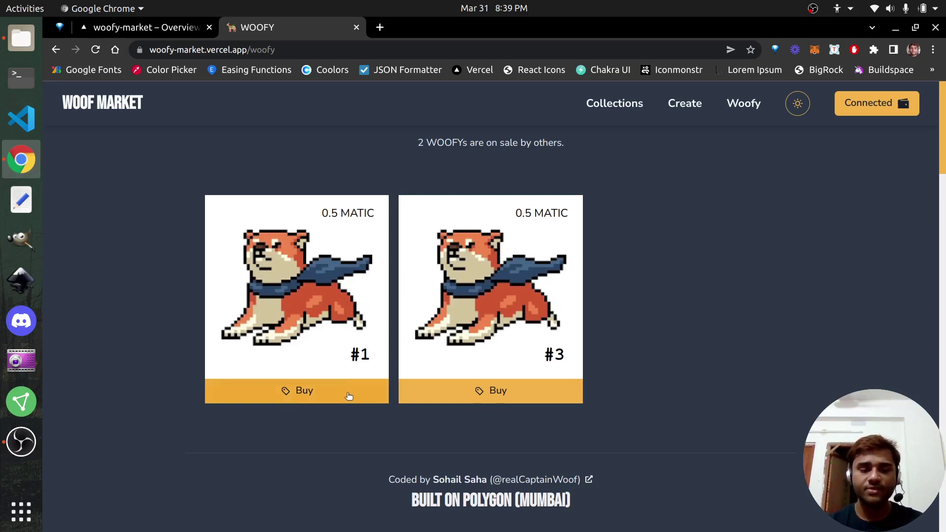
pyautogui.moveTo(324, 216)
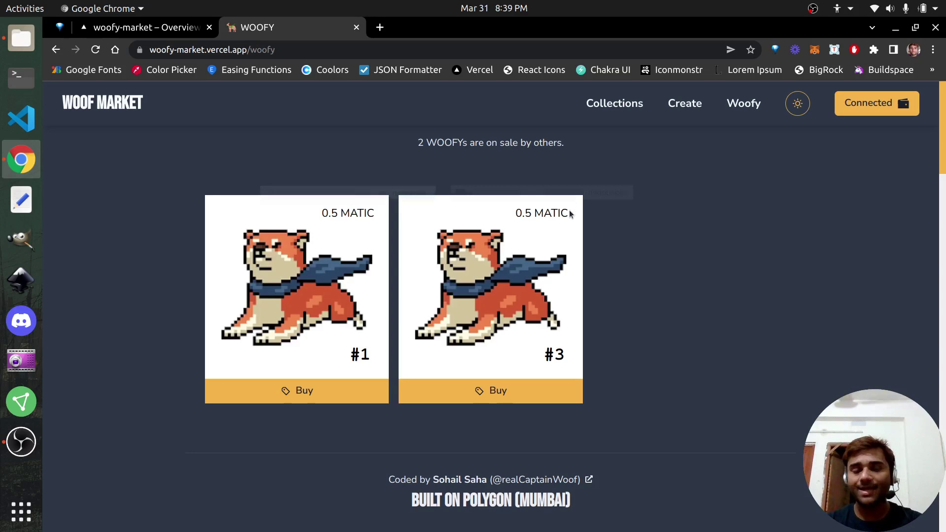
pyautogui.scroll(2, 501, 222)
pyautogui.scroll(1, 309, 237)
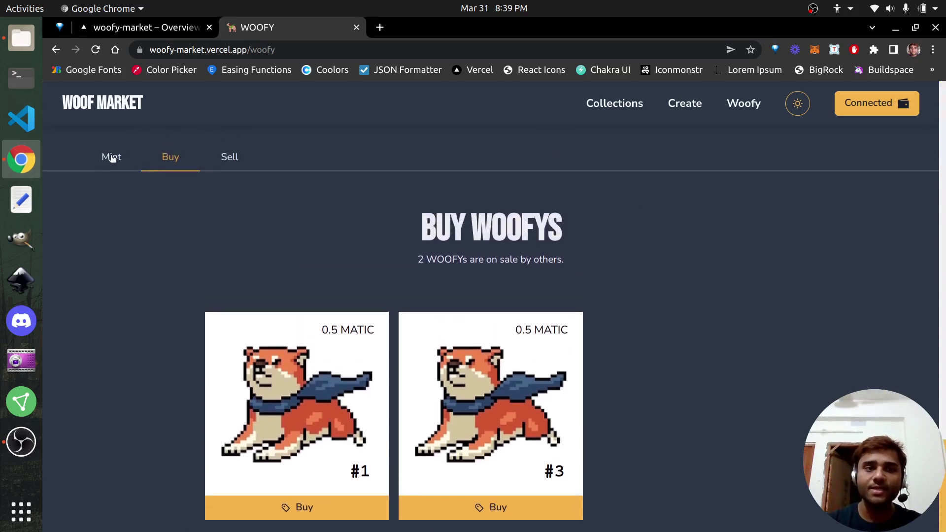
pyautogui.scroll(-2, 182, 232)
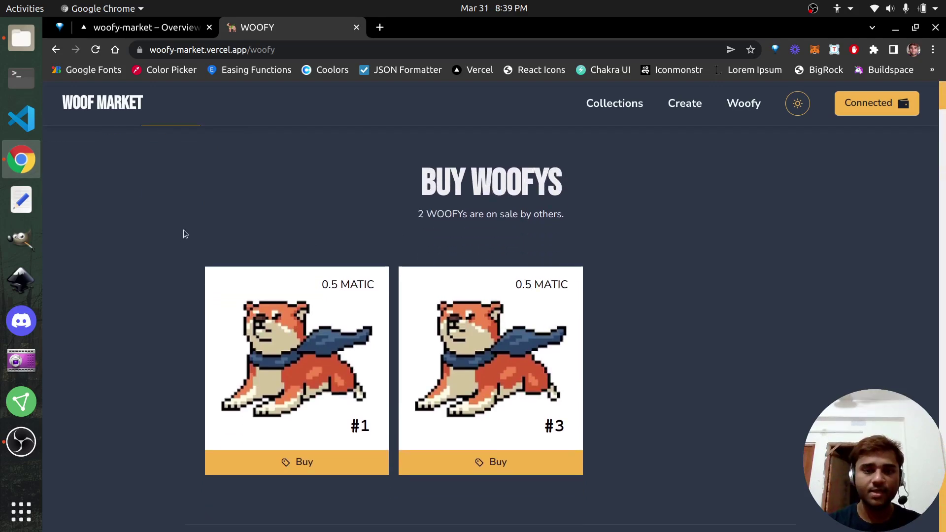
pyautogui.scroll(1, 362, 184)
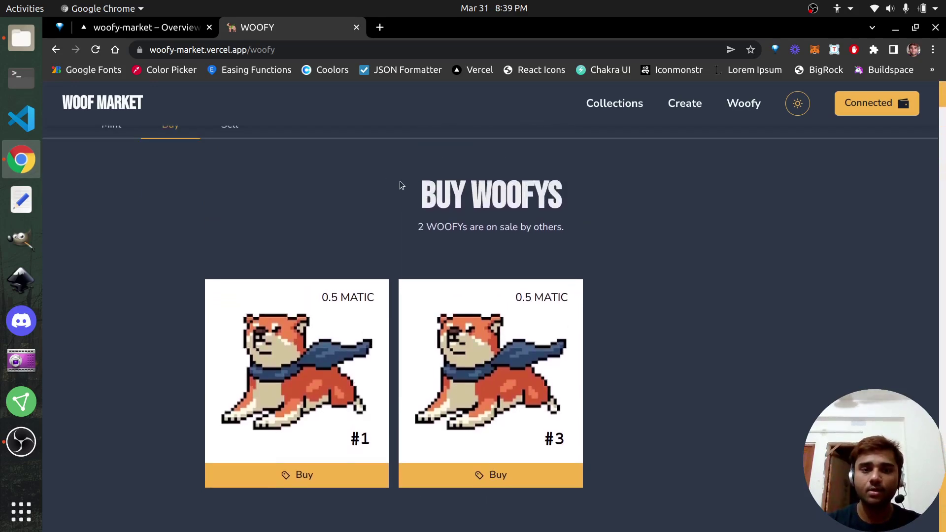
pyautogui.moveTo(400, 184); pyautogui.dragTo(587, 227)
pyautogui.click(619, 239)
# Step: Open the Sell tab to view unlisted Woofys #6, #8 and listed #2, #4
pyautogui.scroll(1, 619, 238)
pyautogui.click(230, 157)
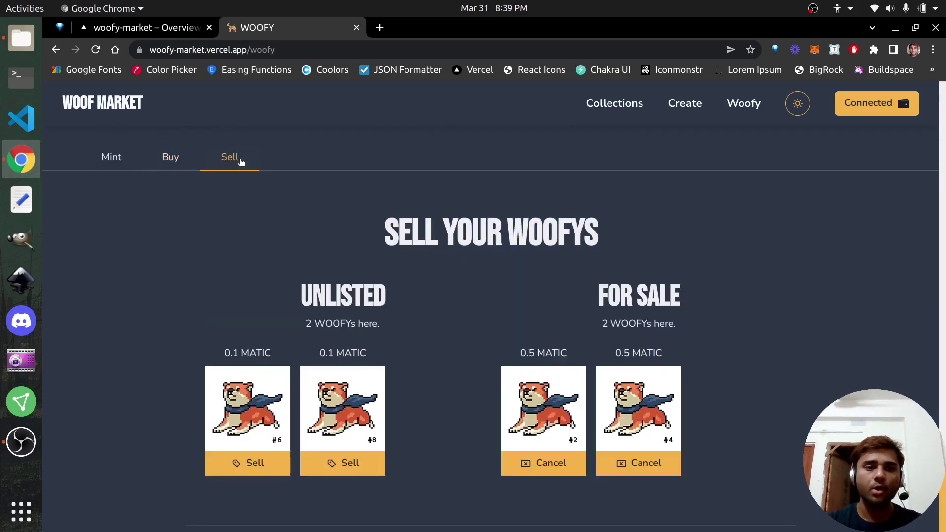
pyautogui.scroll(-2, 337, 377)
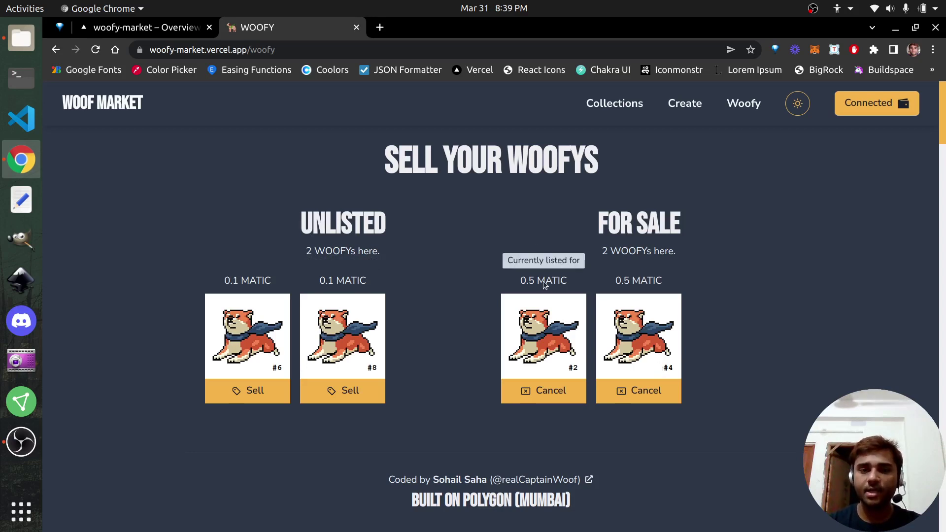
pyautogui.scroll(2, 493, 237)
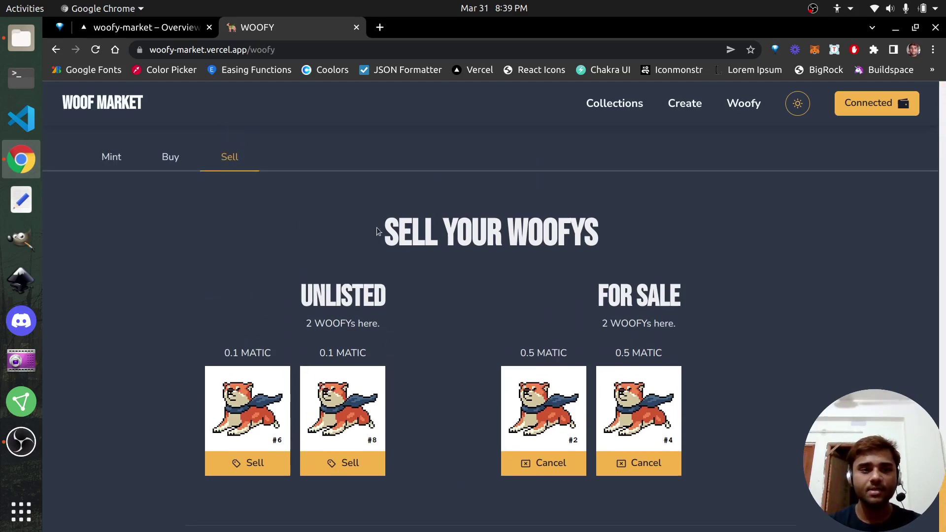
pyautogui.scroll(-2, 165, 158)
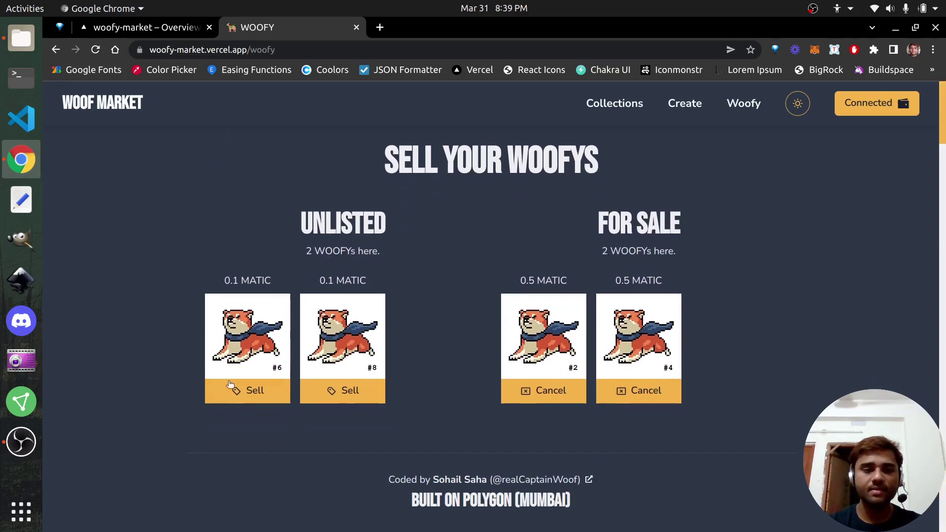
# Step: Start listing Woofy #6 for sale, cancel the dialog, and return to the Mint tab
pyautogui.click(234, 393)
pyautogui.click(420, 295)
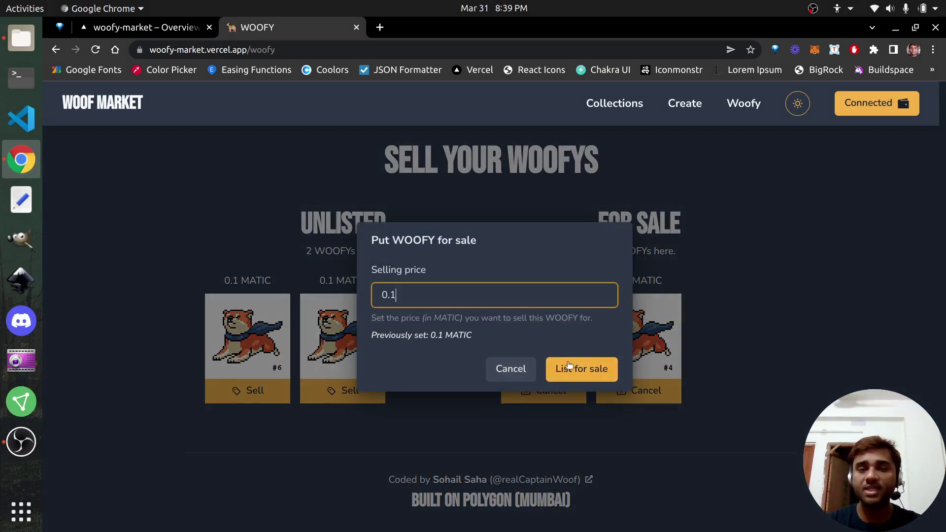
pyautogui.click(525, 370)
pyautogui.scroll(2, 285, 262)
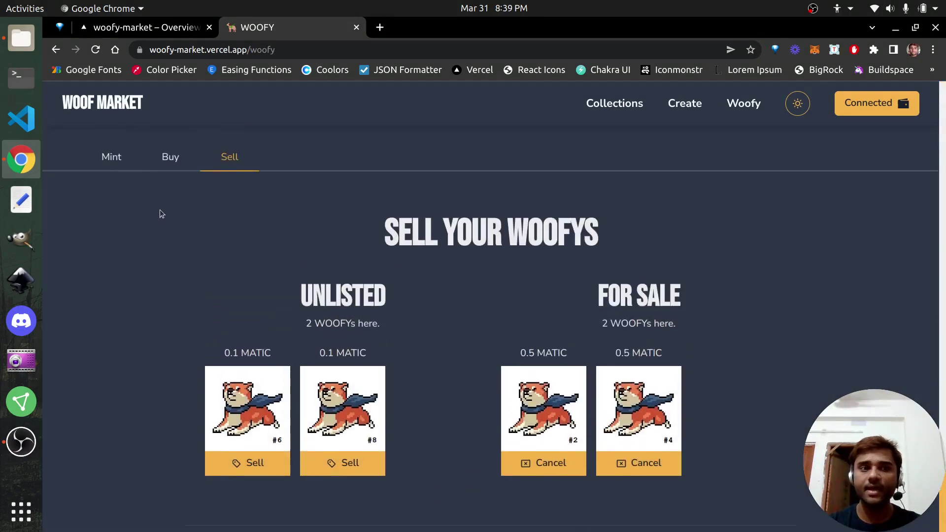
pyautogui.click(114, 157)
# Step: Highlight the remaining Woofy count and the 0.1 MATIC mint price
pyautogui.scroll(-2, 566, 308)
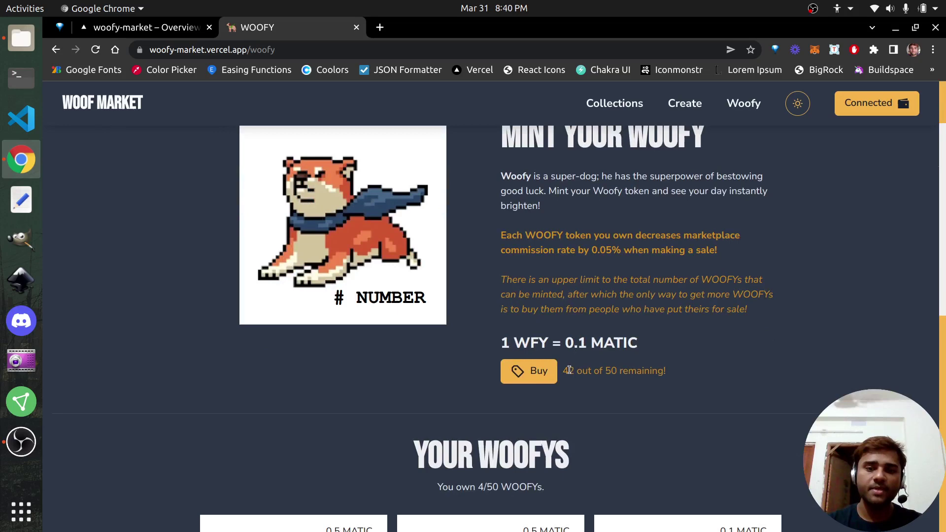
pyautogui.moveTo(565, 371); pyautogui.dragTo(664, 371)
pyautogui.moveTo(564, 342); pyautogui.dragTo(660, 348)
pyautogui.click(711, 329)
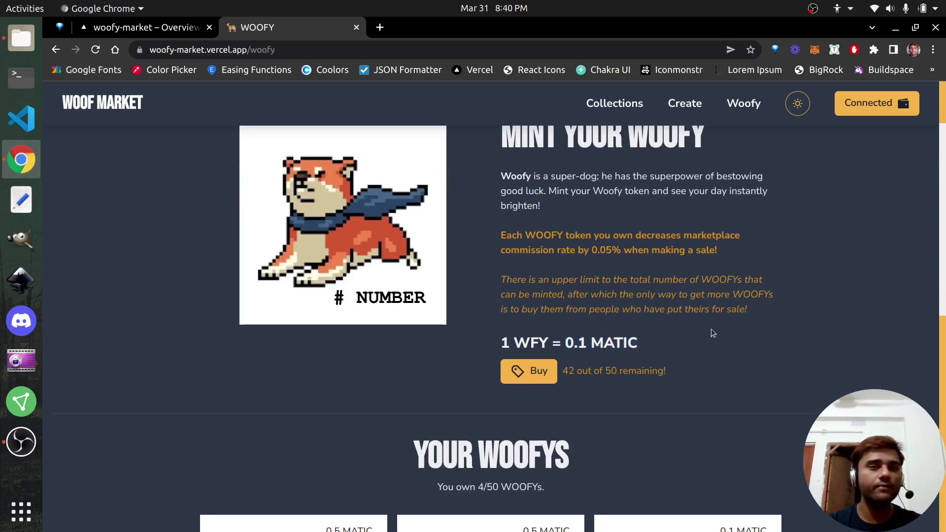
pyautogui.scroll(2, 711, 330)
# Step: Switch to the Buy tab showing Woofys #1 and #3 at 0.5 MATIC
pyautogui.click(162, 166)
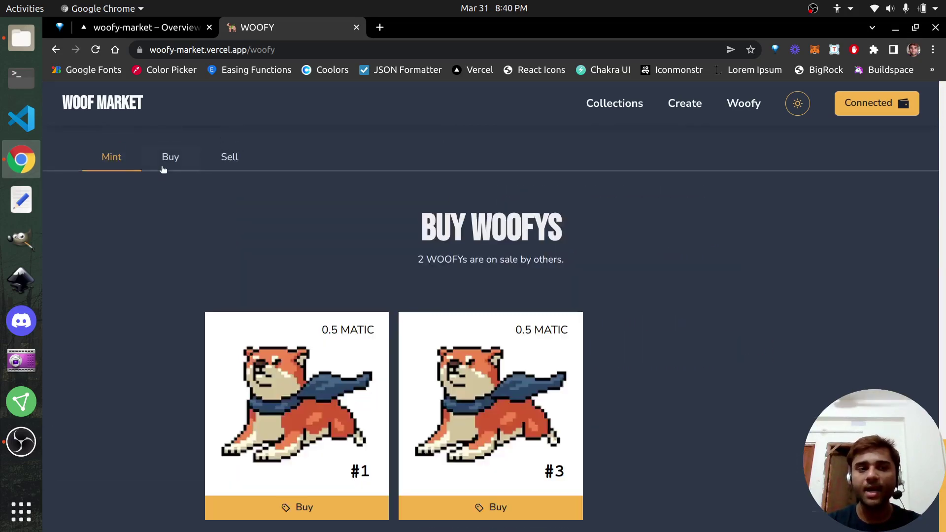
pyautogui.scroll(-3, 270, 264)
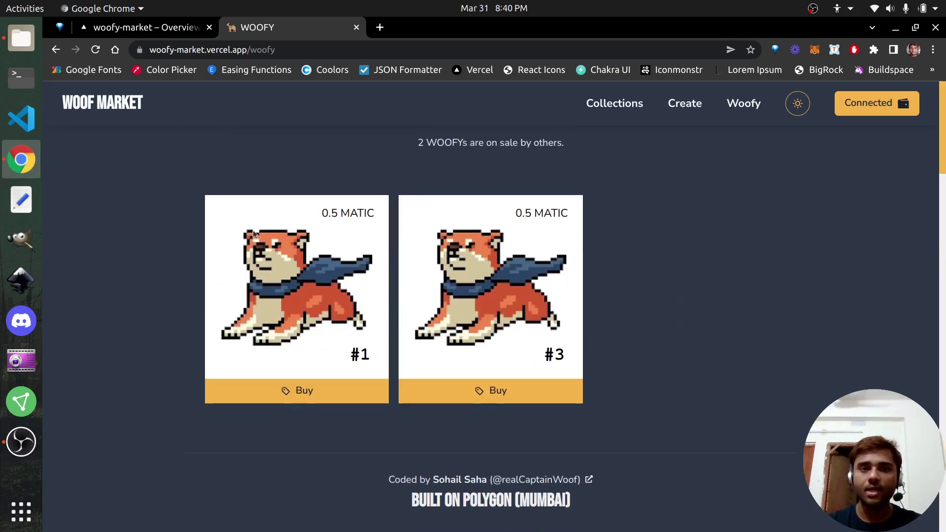
pyautogui.scroll(2, 144, 198)
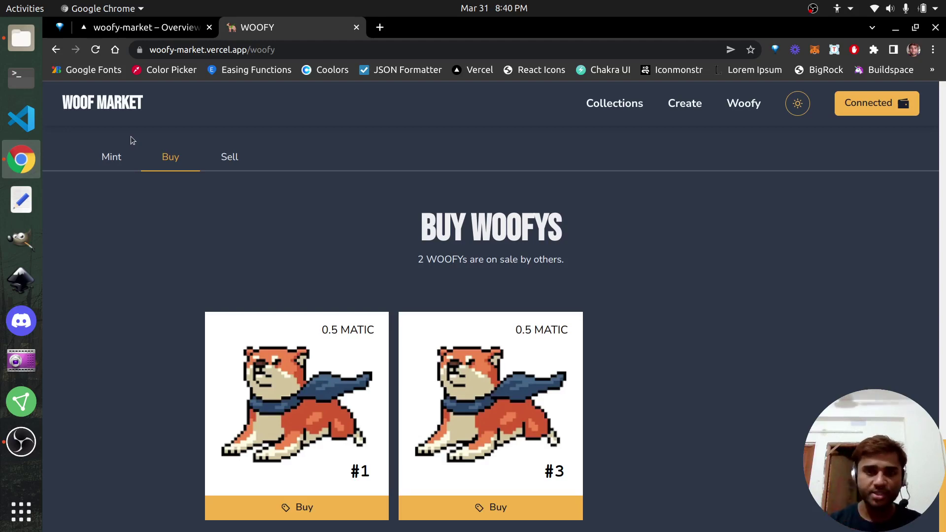
# Step: Return to the marketplace home page via the logo and open the Collections page
pyautogui.click(84, 103)
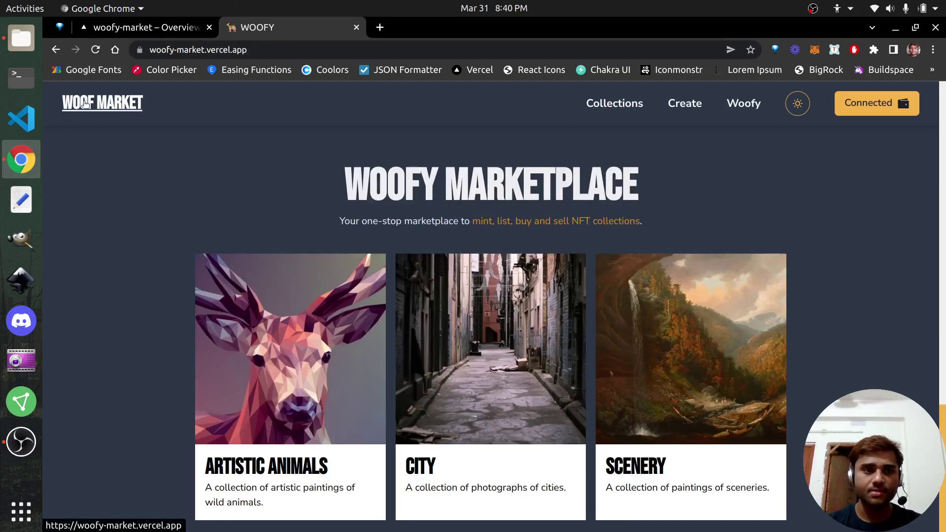
pyautogui.scroll(-4, 406, 147)
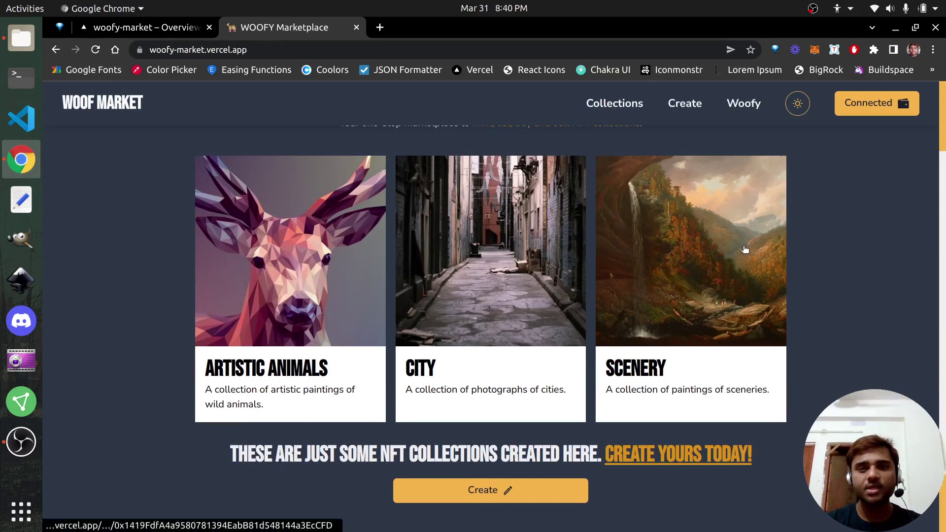
pyautogui.scroll(4, 745, 250)
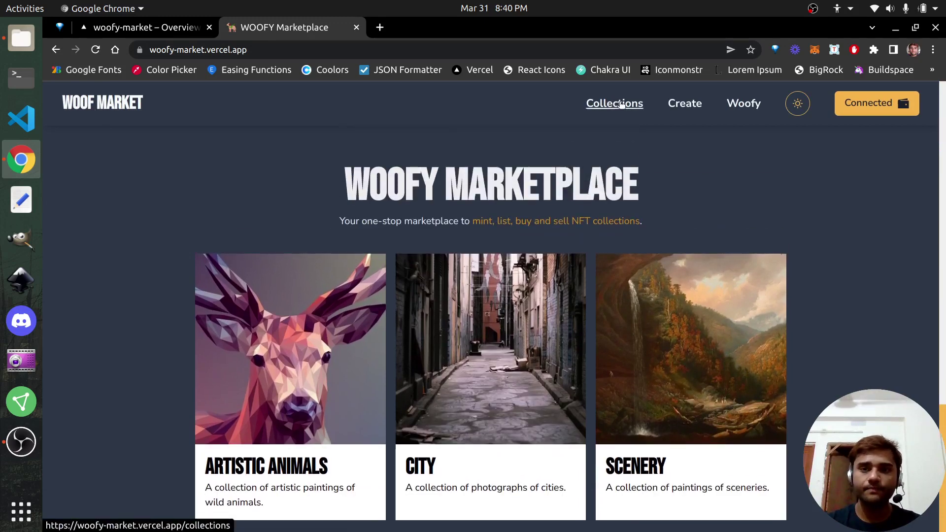
pyautogui.click(622, 104)
pyautogui.scroll(-2, 456, 138)
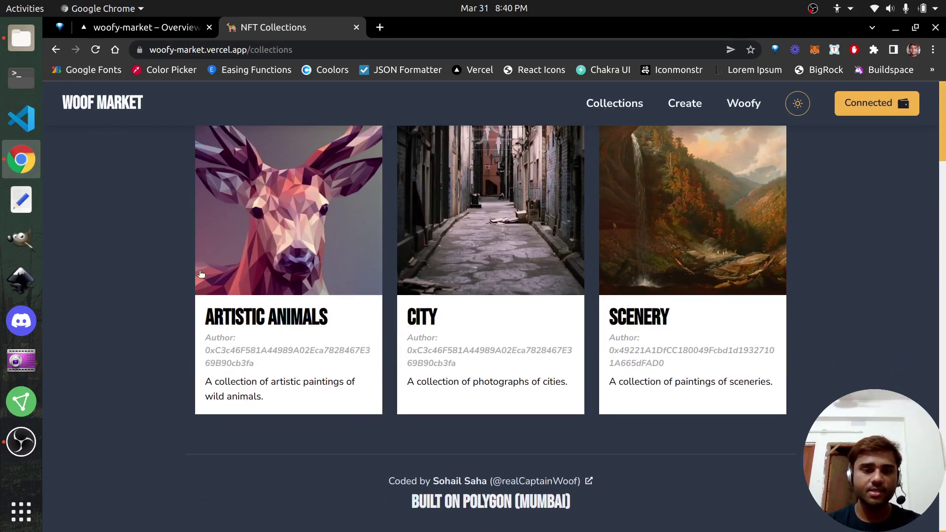
pyautogui.scroll(2, 170, 277)
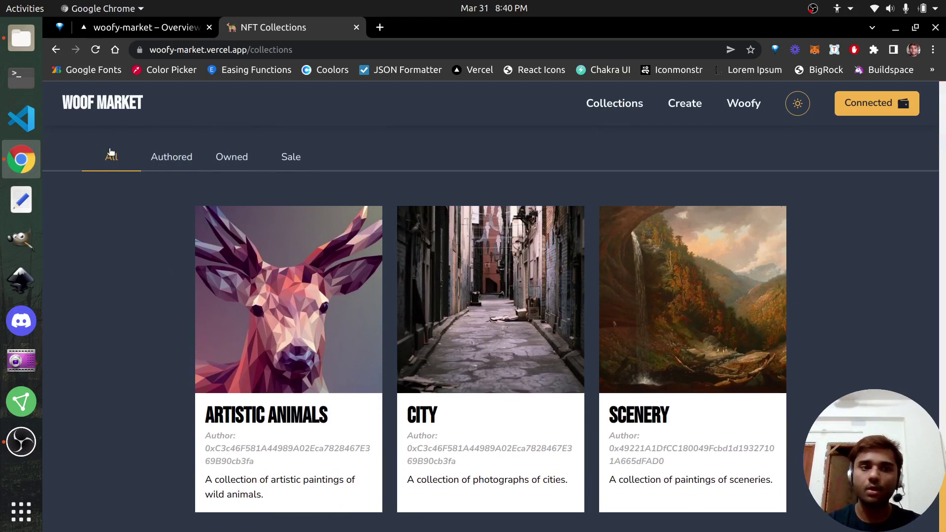
# Step: Cycle through the Authored, Owned, Sale and All filters, then open the City collection
pyautogui.click(167, 163)
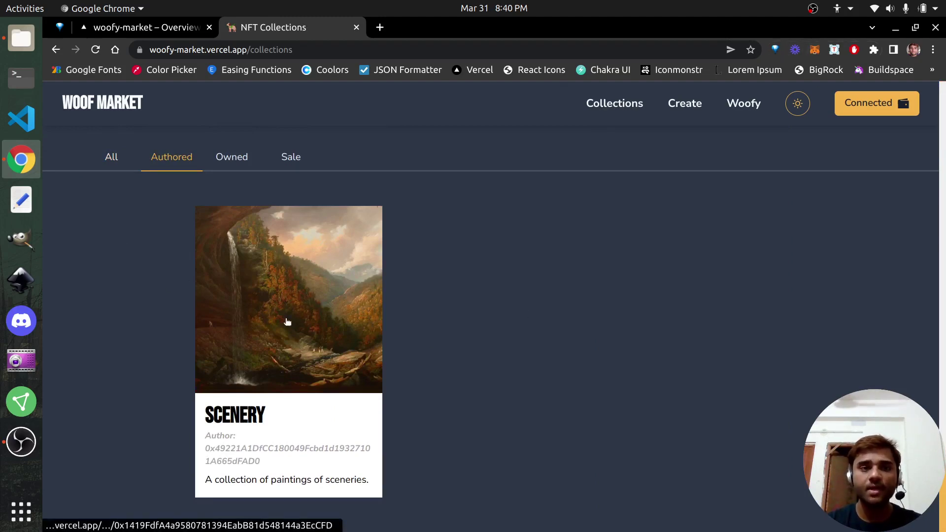
pyautogui.click(234, 161)
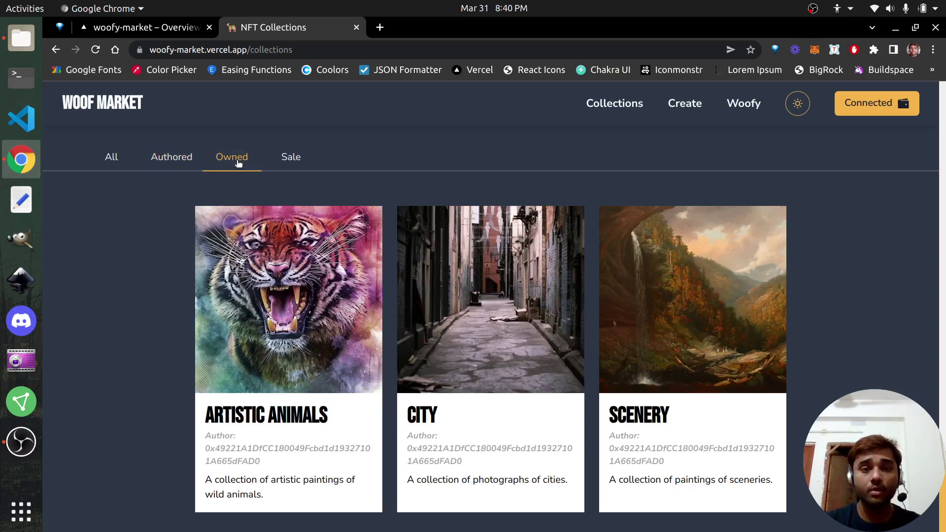
pyautogui.click(281, 162)
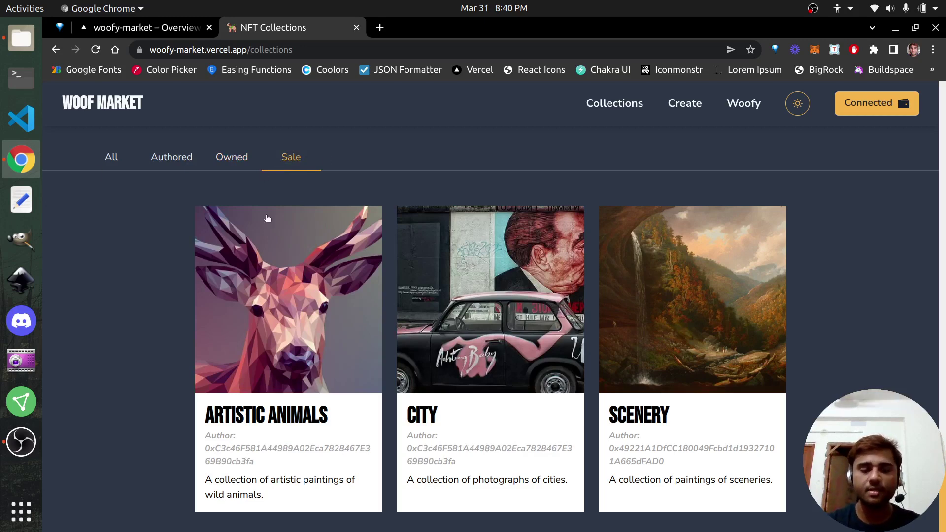
pyautogui.click(161, 162)
pyautogui.click(112, 157)
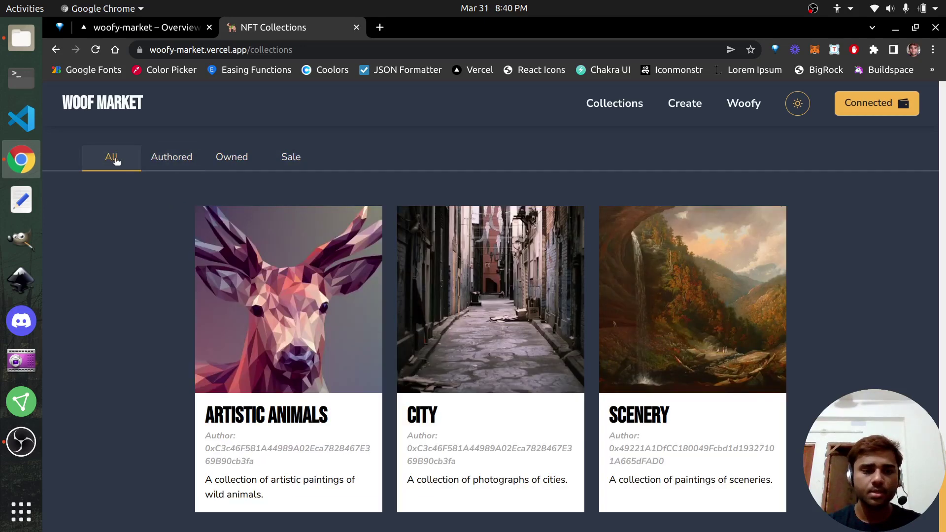
pyautogui.click(497, 316)
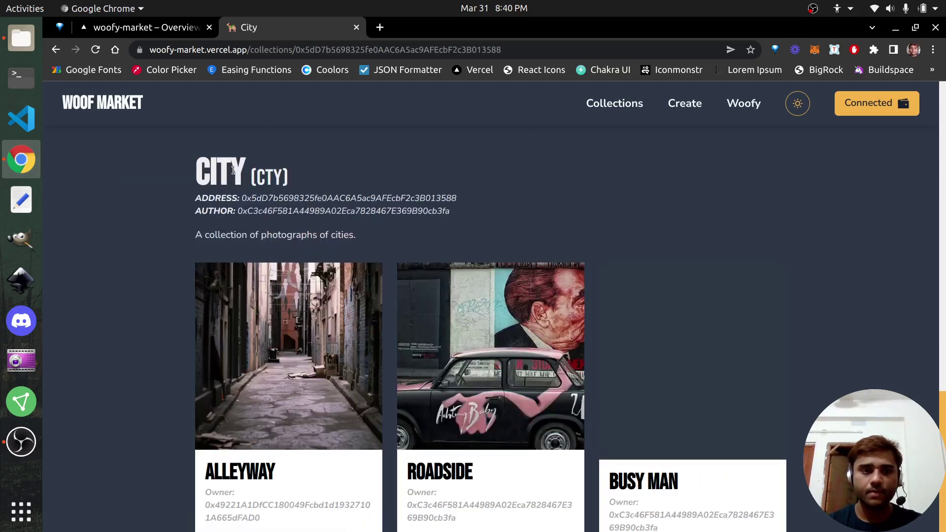
pyautogui.scroll(-1, 233, 170)
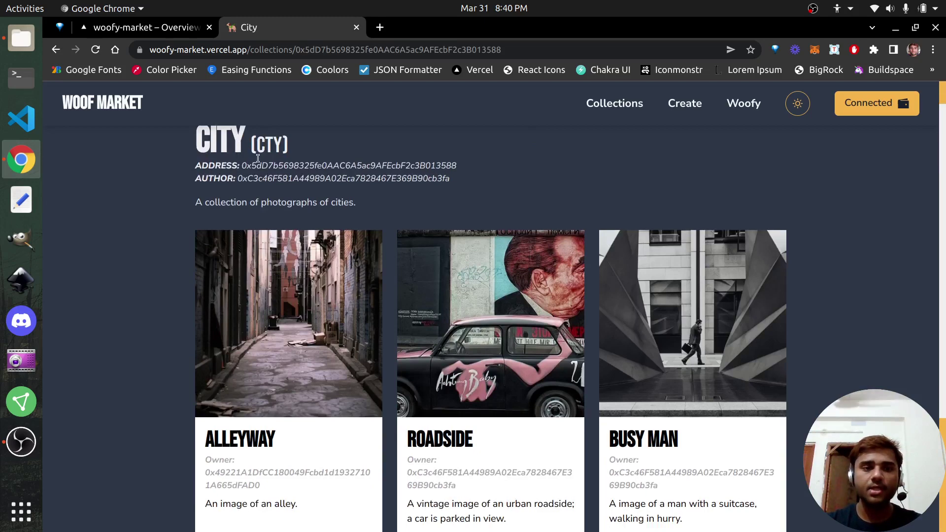
pyautogui.moveTo(238, 179); pyautogui.dragTo(441, 178)
pyautogui.click(492, 183)
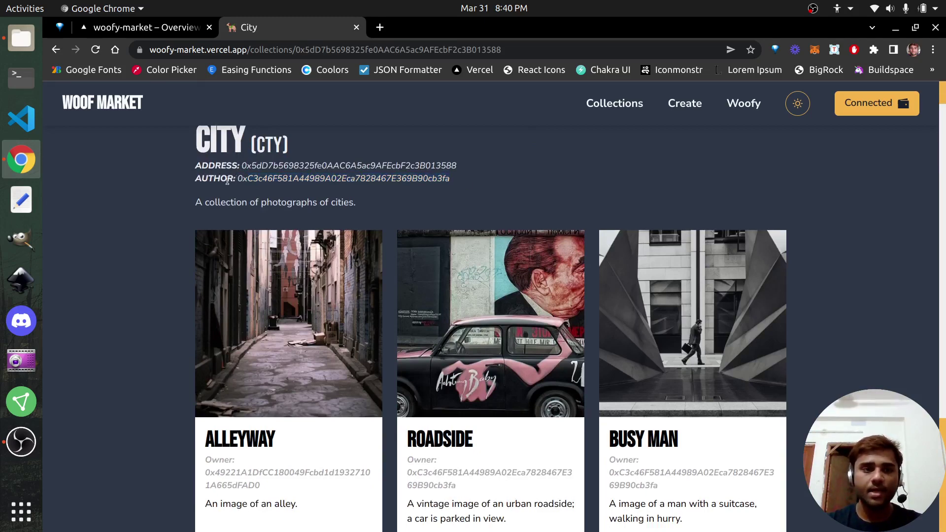
pyautogui.scroll(1, 246, 188)
pyautogui.moveTo(241, 197); pyautogui.dragTo(309, 193)
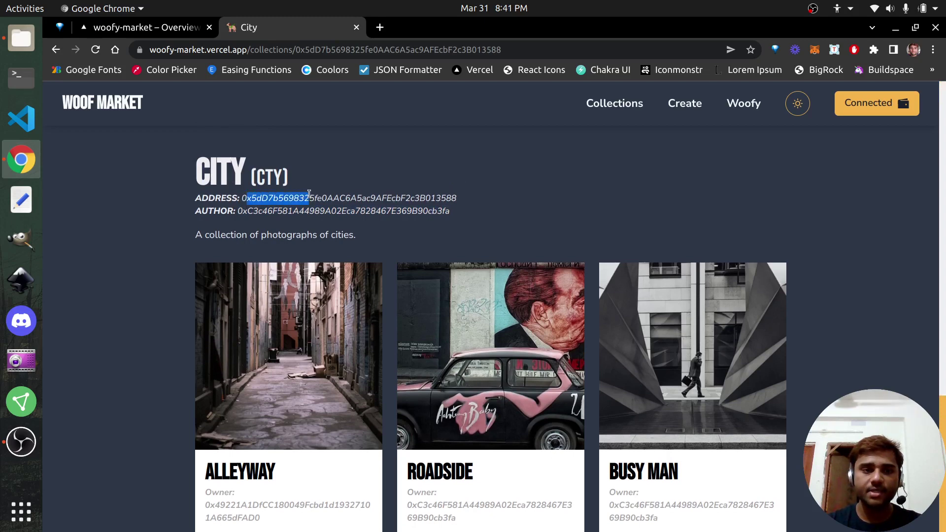
pyautogui.click(298, 215)
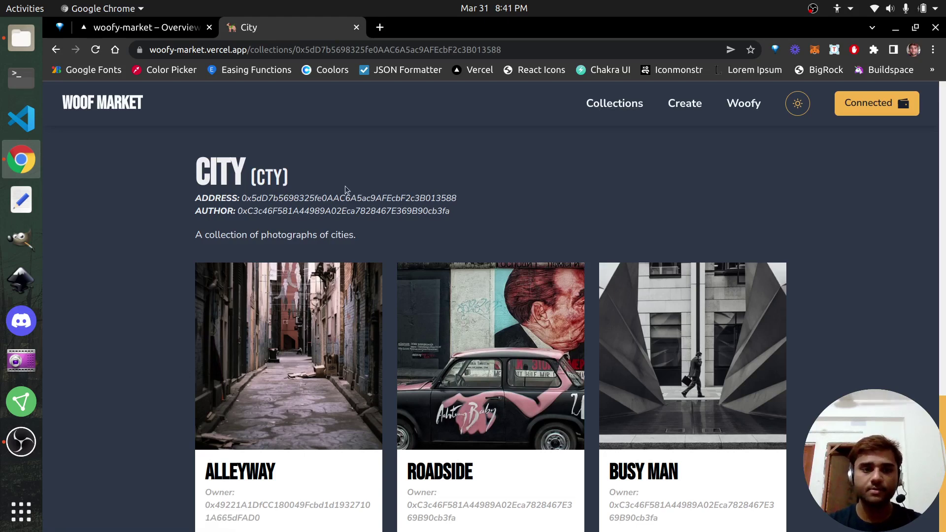
pyautogui.scroll(-1, 341, 182)
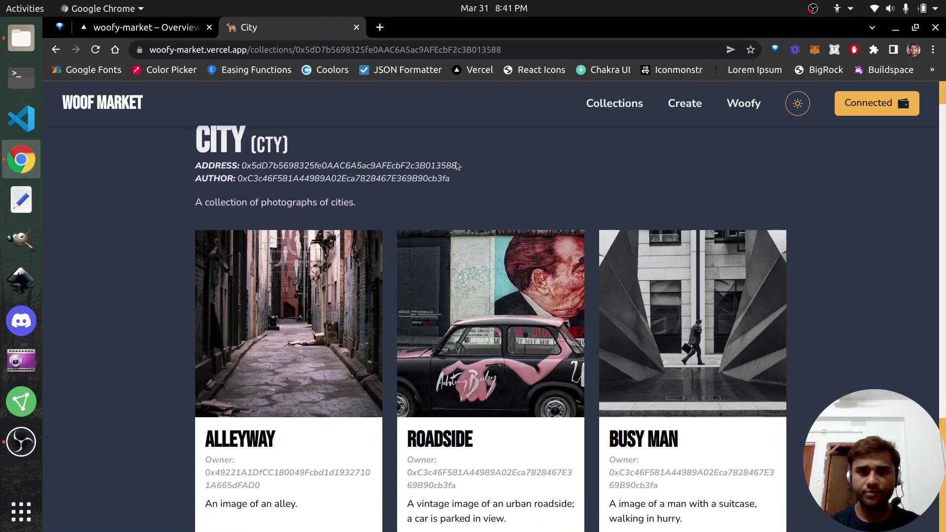
pyautogui.scroll(-3, 823, 293)
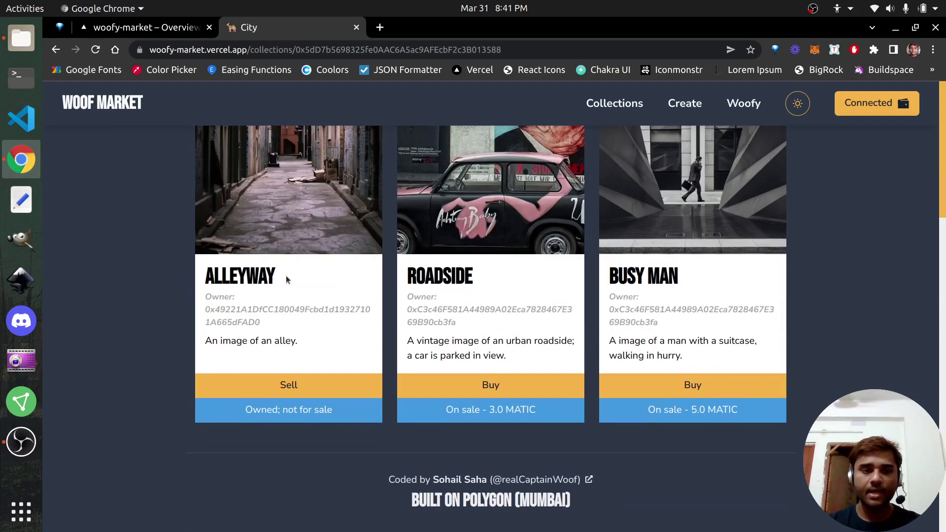
pyautogui.scroll(1, 298, 284)
pyautogui.scroll(-1, 594, 245)
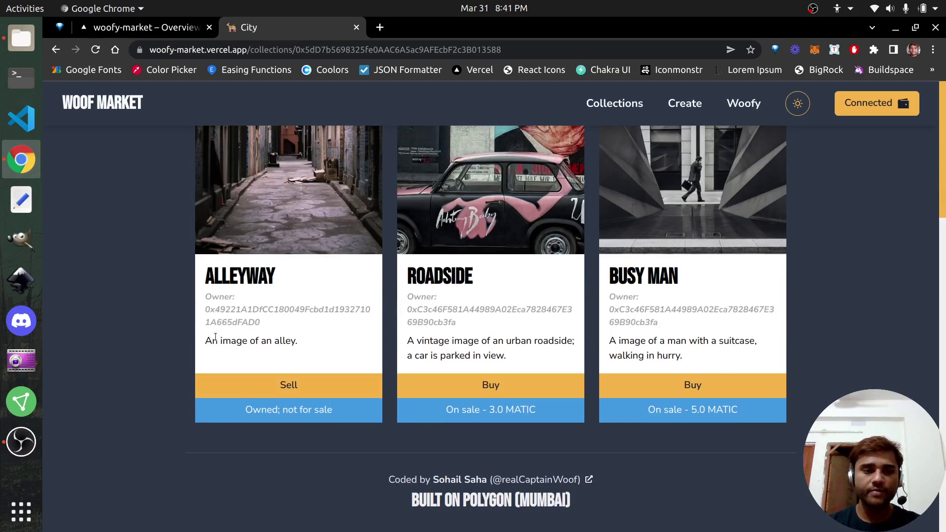
pyautogui.moveTo(205, 309); pyautogui.dragTo(267, 320)
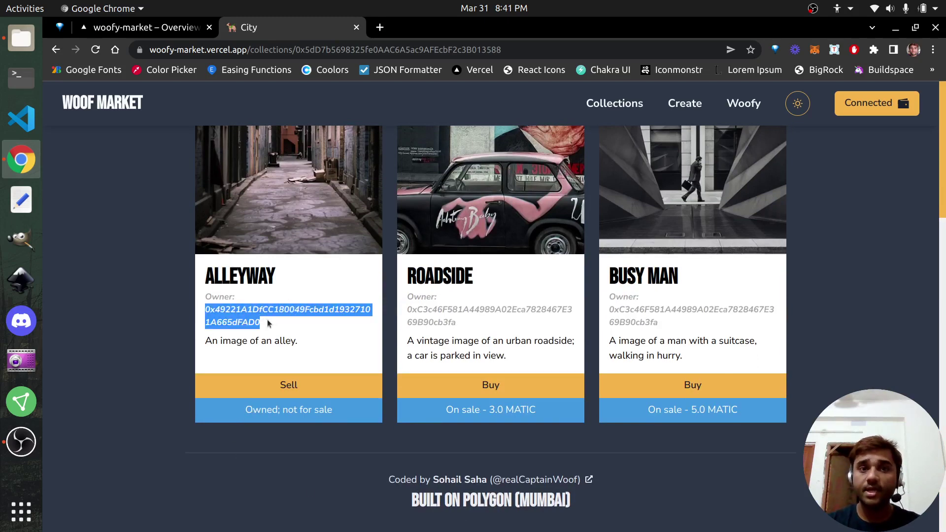
pyautogui.click(431, 460)
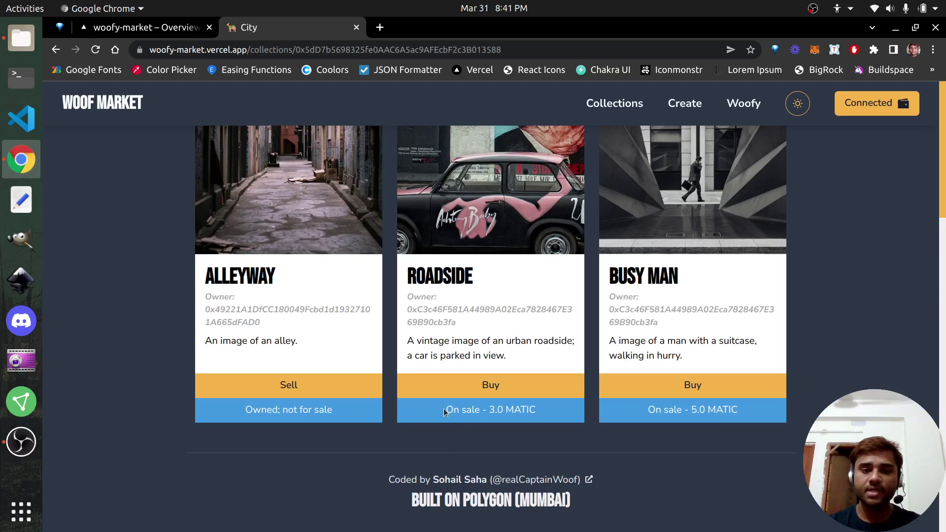
pyautogui.doubleClick(408, 310)
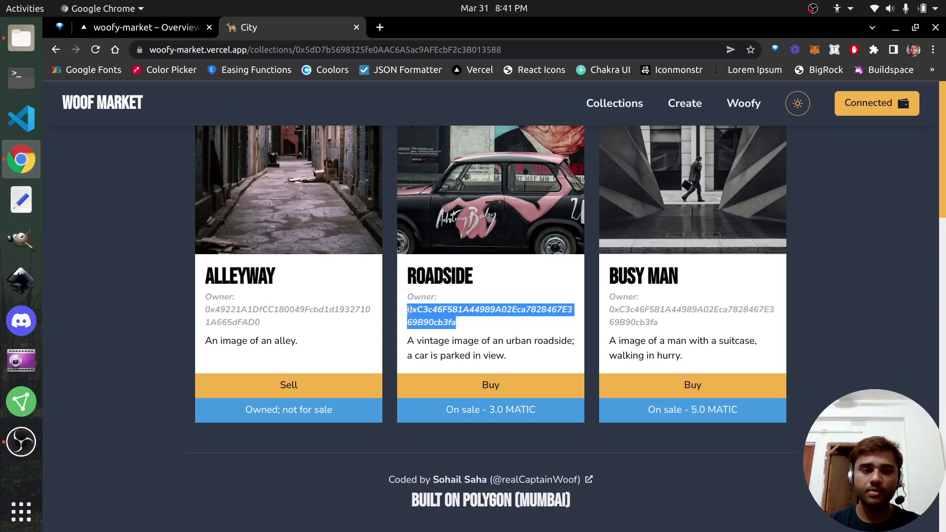
pyautogui.moveTo(407, 310); pyautogui.dragTo(466, 319)
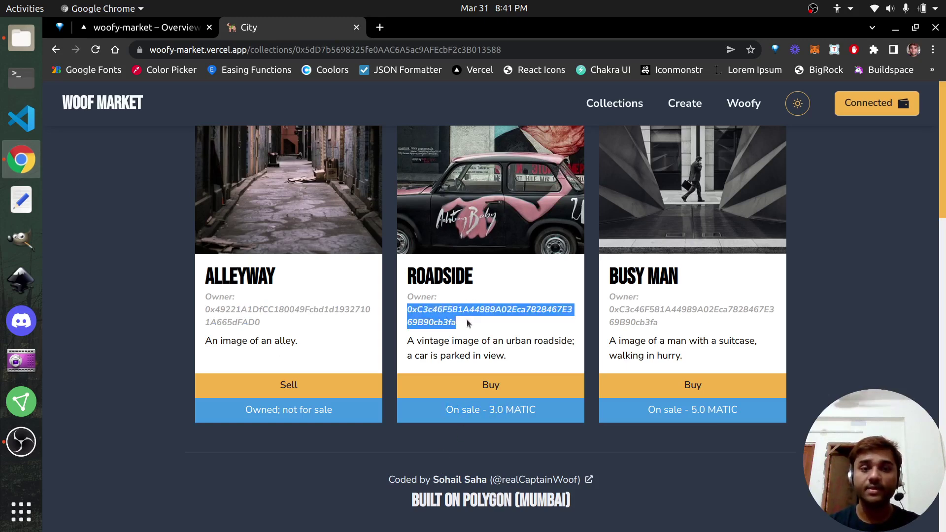
pyautogui.click(466, 319)
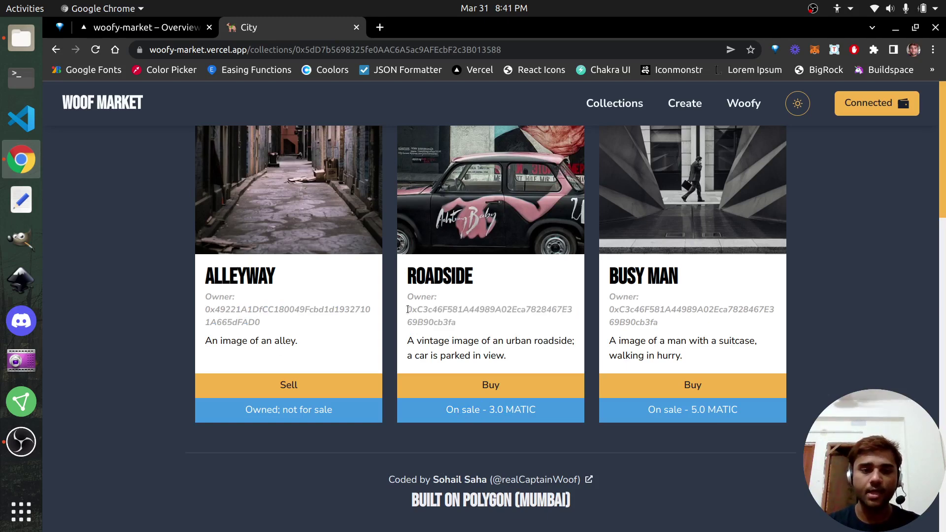
pyautogui.moveTo(408, 309); pyautogui.dragTo(466, 317)
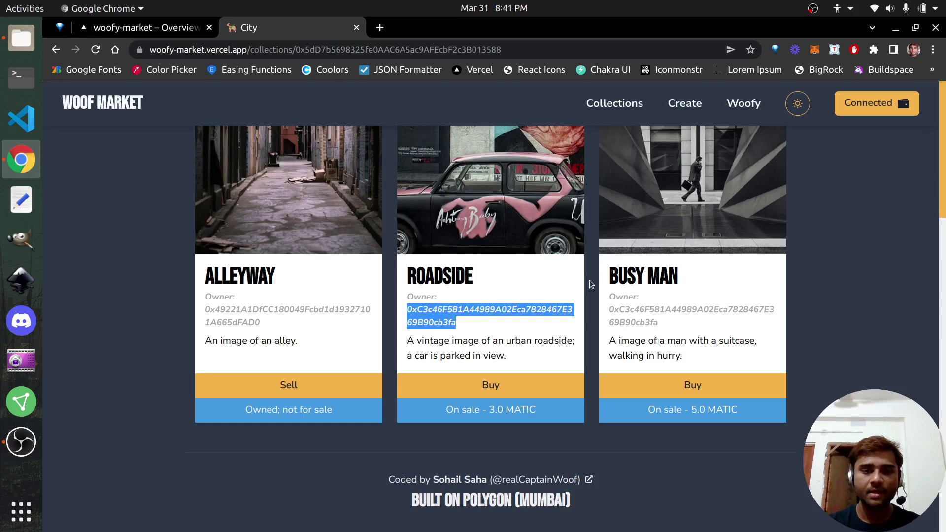
pyautogui.moveTo(611, 309); pyautogui.dragTo(671, 321)
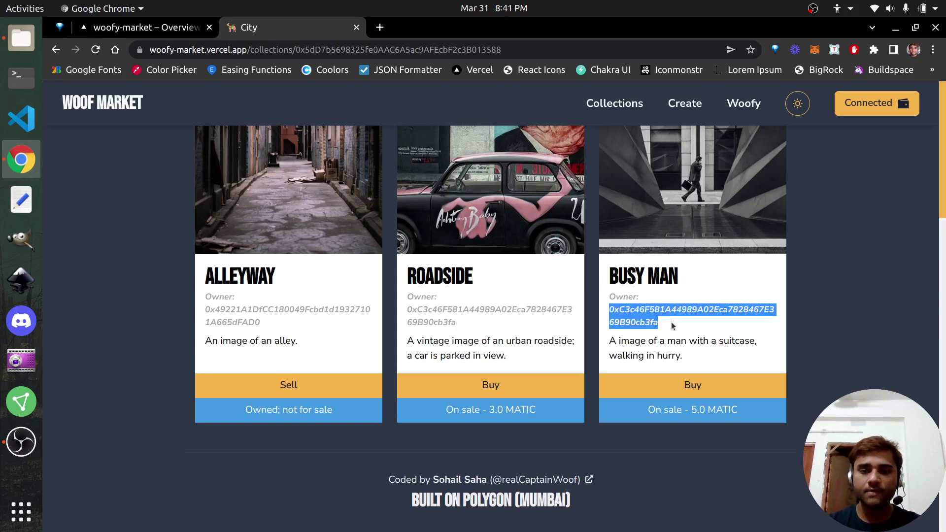
pyautogui.click(691, 364)
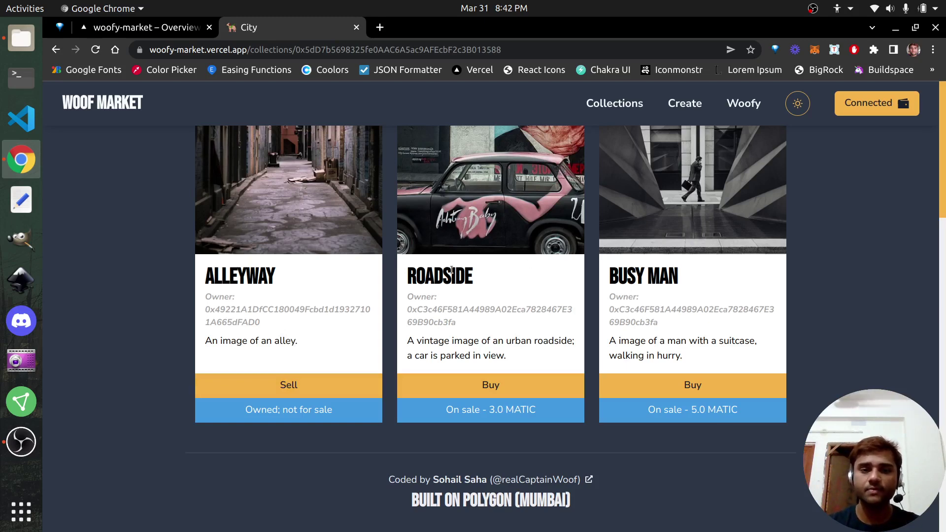
pyautogui.moveTo(417, 270); pyautogui.dragTo(486, 292)
pyautogui.click(486, 292)
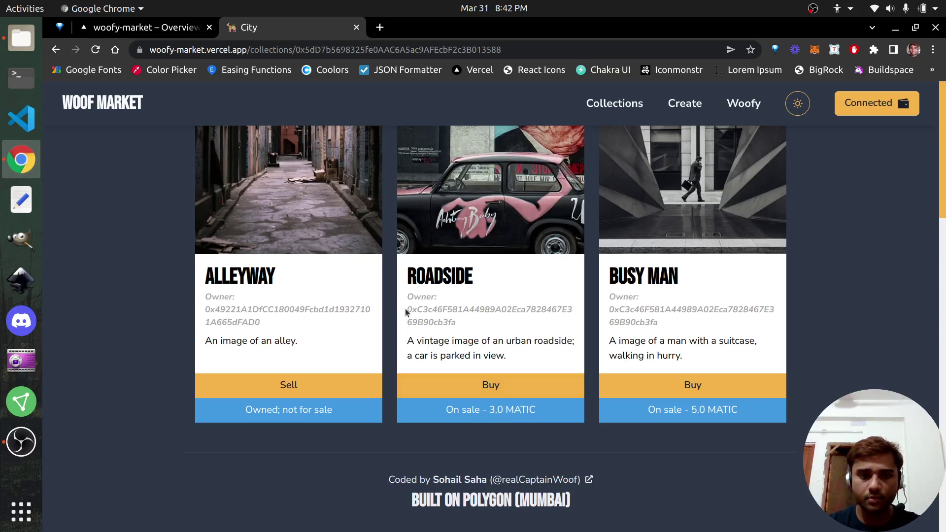
pyautogui.moveTo(406, 309); pyautogui.dragTo(472, 325)
# Step: Start buying Roadside, pointing out the 3 MATIC price and the owner's address
pyautogui.click(473, 324)
pyautogui.click(497, 390)
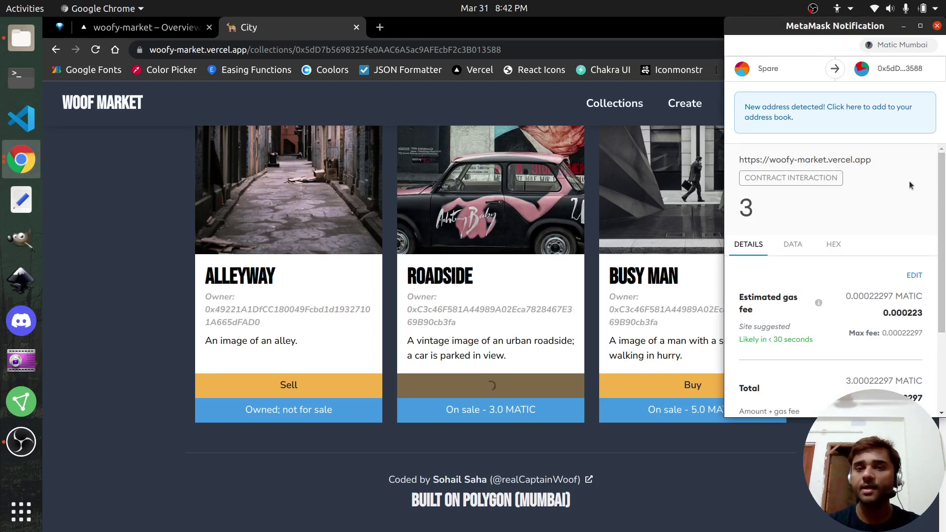
pyautogui.doubleClick(759, 217)
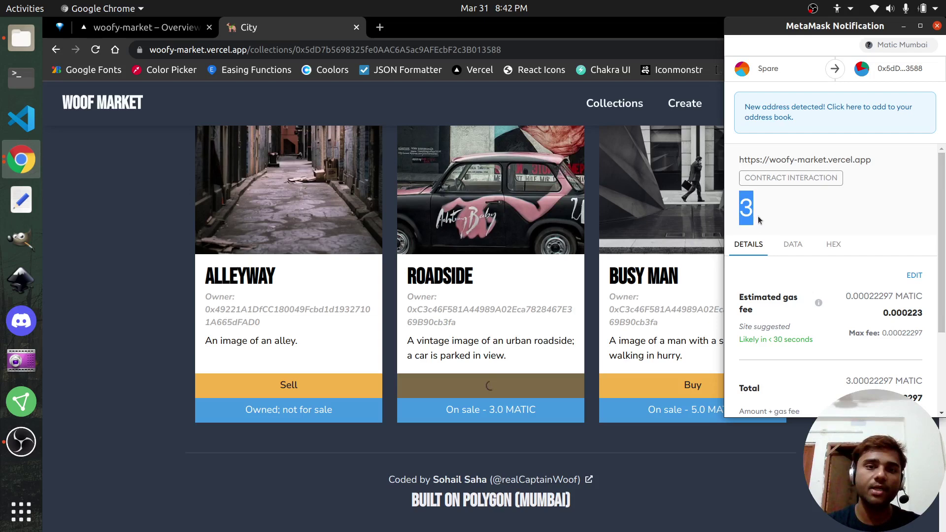
pyautogui.click(758, 216)
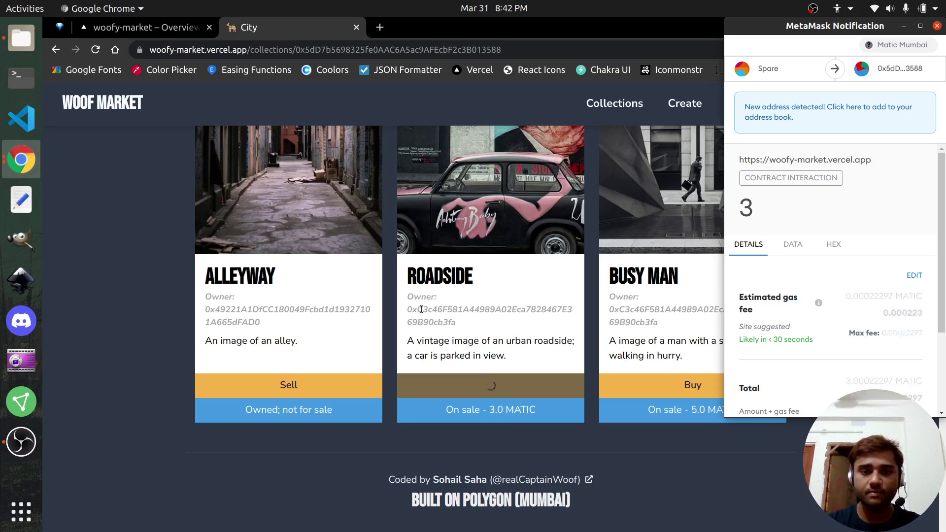
pyautogui.moveTo(423, 309); pyautogui.dragTo(458, 320)
pyautogui.click(459, 321)
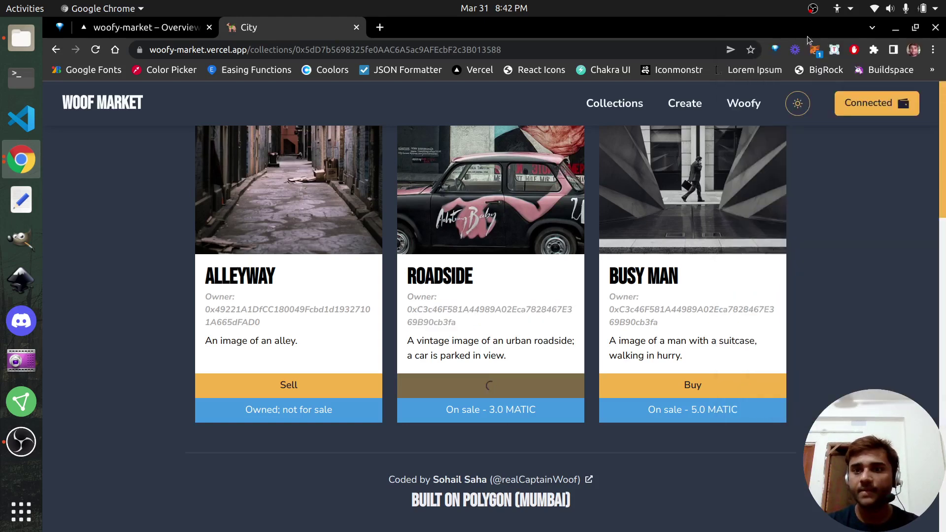
# Step: Confirm the 3 MATIC Roadside payment in the MetaMask popup
pyautogui.click(816, 50)
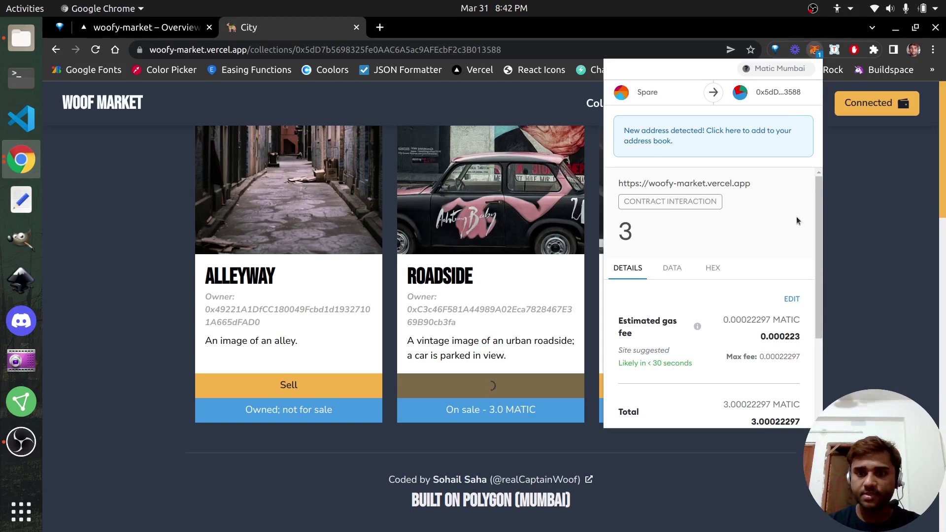
pyautogui.scroll(-3, 809, 296)
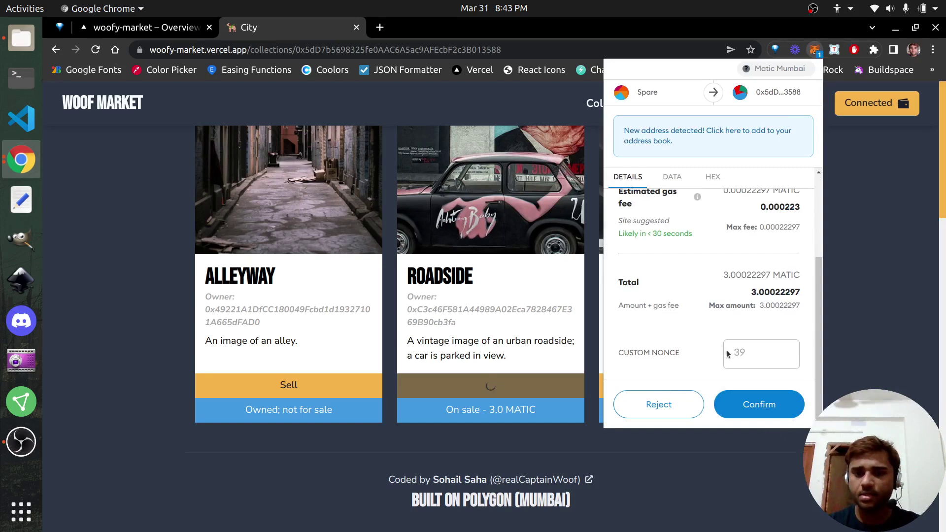
pyautogui.click(750, 400)
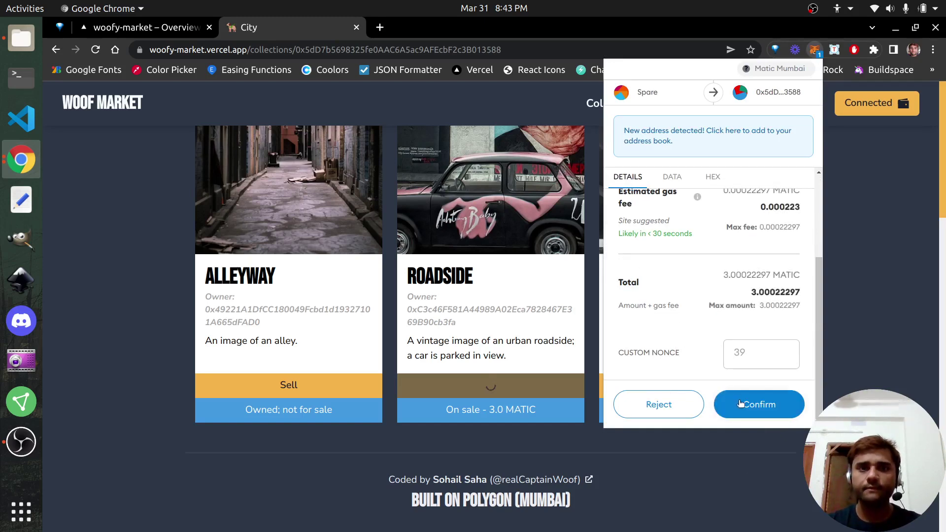
pyautogui.click(740, 403)
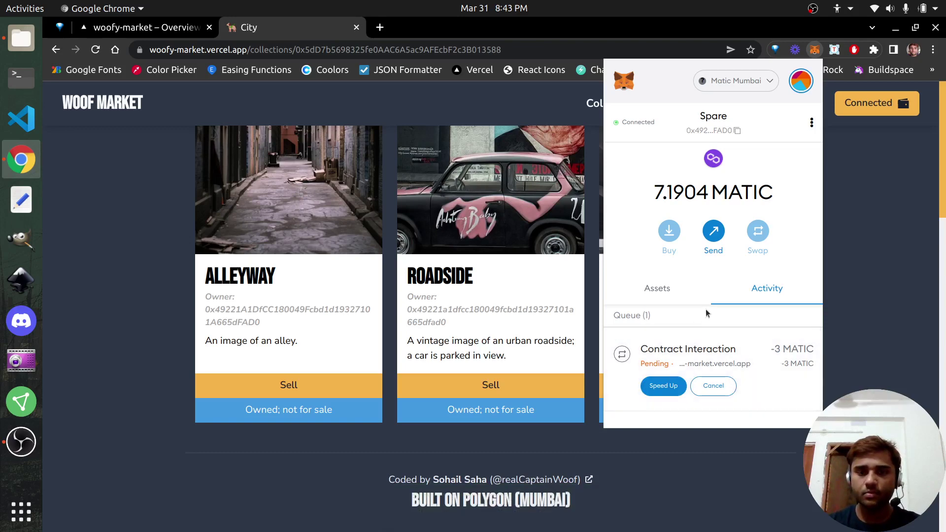
# Step: Close MetaMask, check Roadside's owner and 'not for sale' status, then open its sale dialog
pyautogui.click(824, 241)
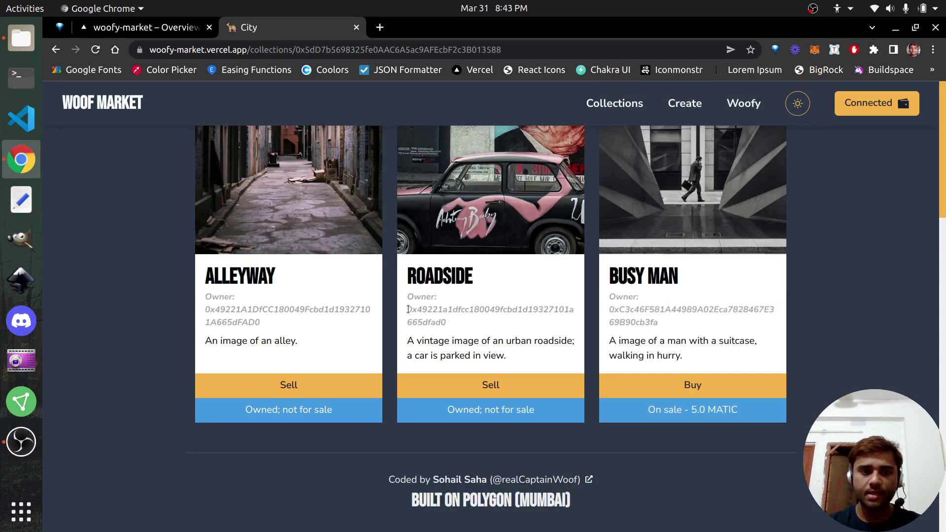
pyautogui.moveTo(408, 310); pyautogui.dragTo(463, 322)
pyautogui.click(448, 430)
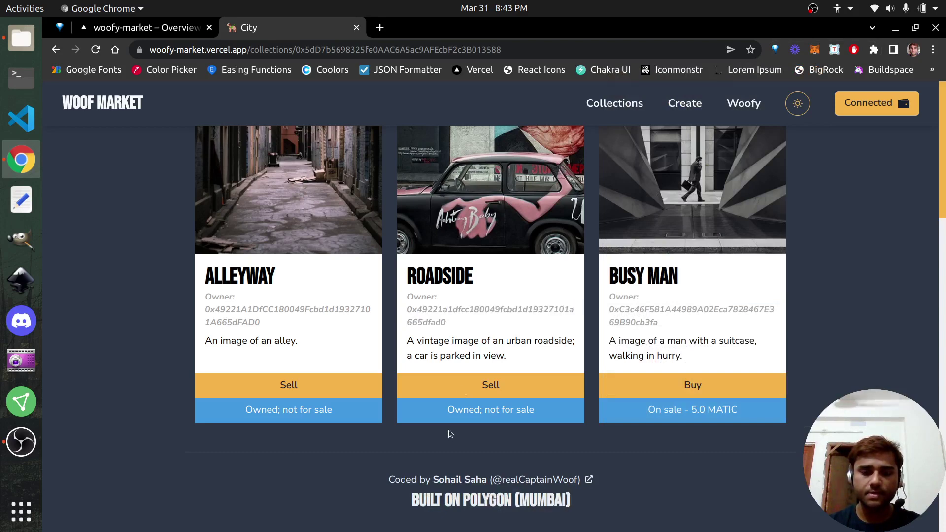
pyautogui.moveTo(447, 412); pyautogui.dragTo(543, 413)
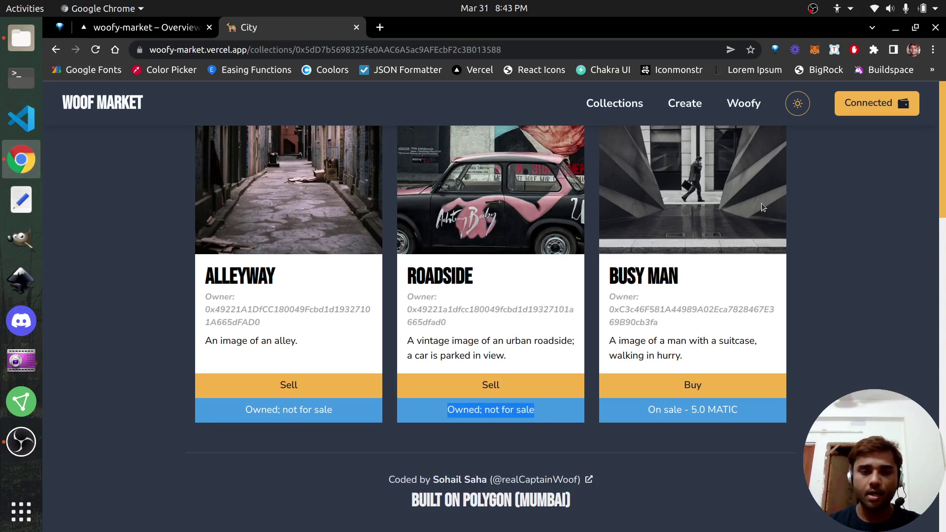
pyautogui.click(484, 411)
pyautogui.moveTo(485, 412); pyautogui.dragTo(529, 411)
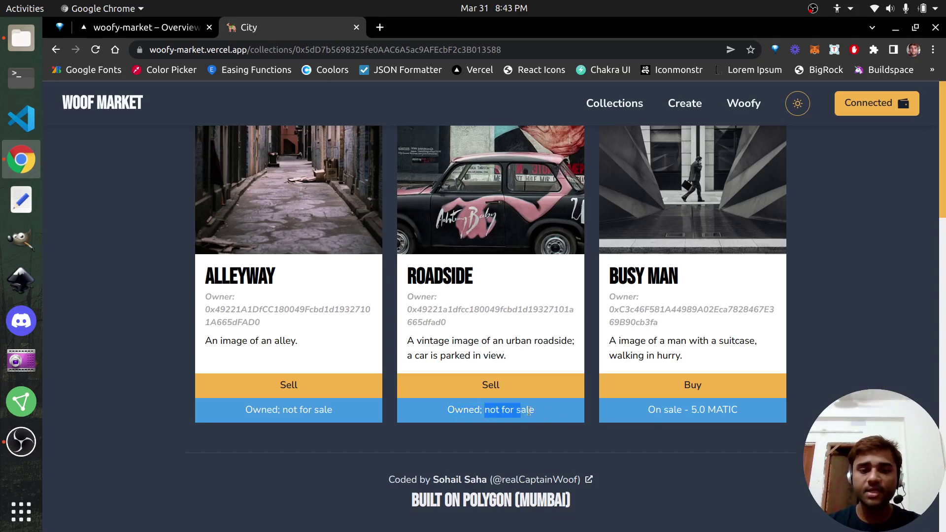
pyautogui.click(530, 412)
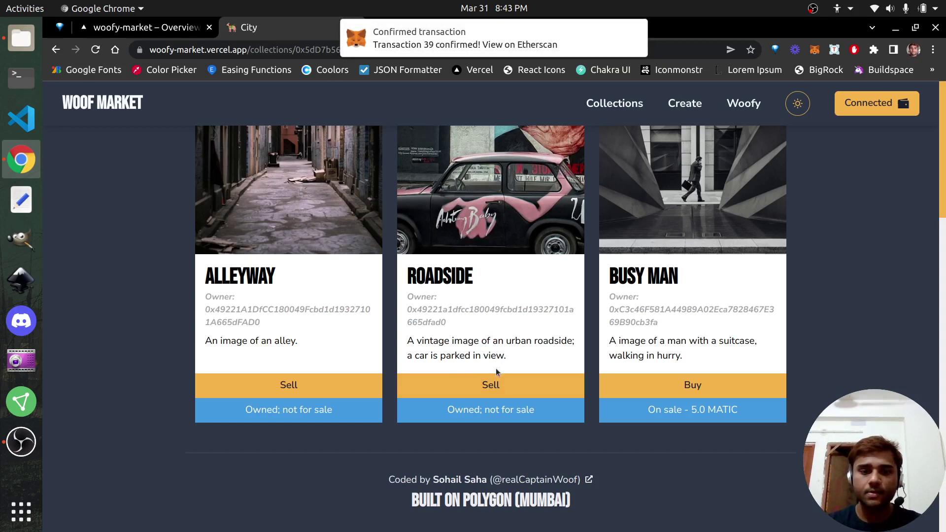
pyautogui.click(489, 383)
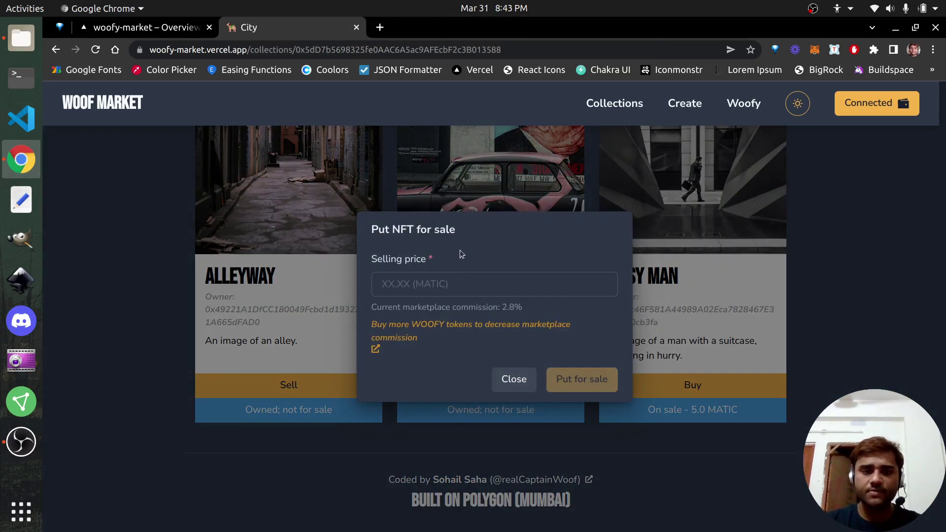
# Step: Enter a 10 MATIC selling price for Roadside and submit the listing
pyautogui.moveTo(422, 308); pyautogui.dragTo(515, 307)
pyautogui.click(527, 308)
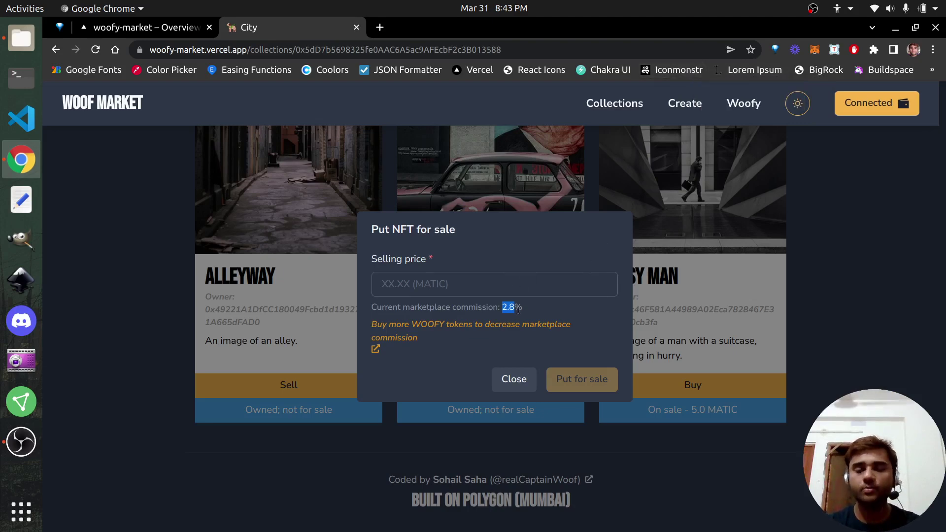
pyautogui.click(417, 286)
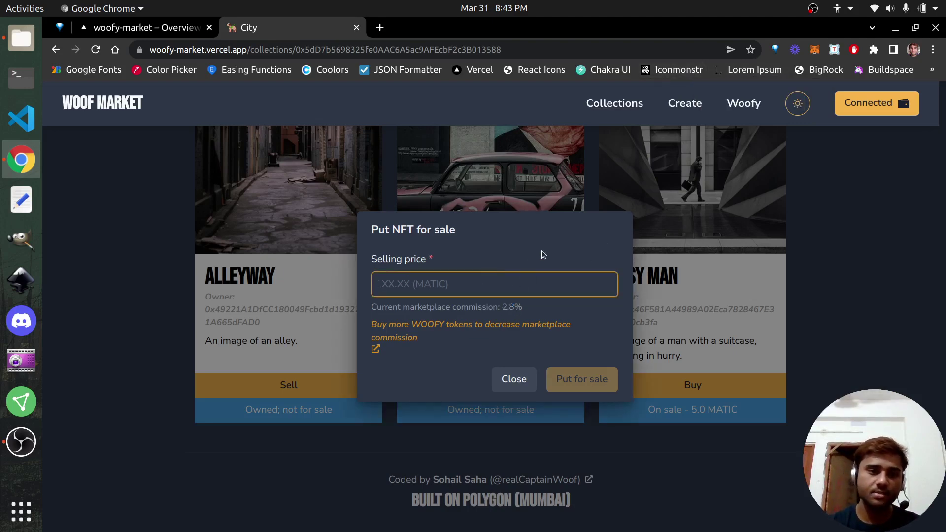
pyautogui.write('10')
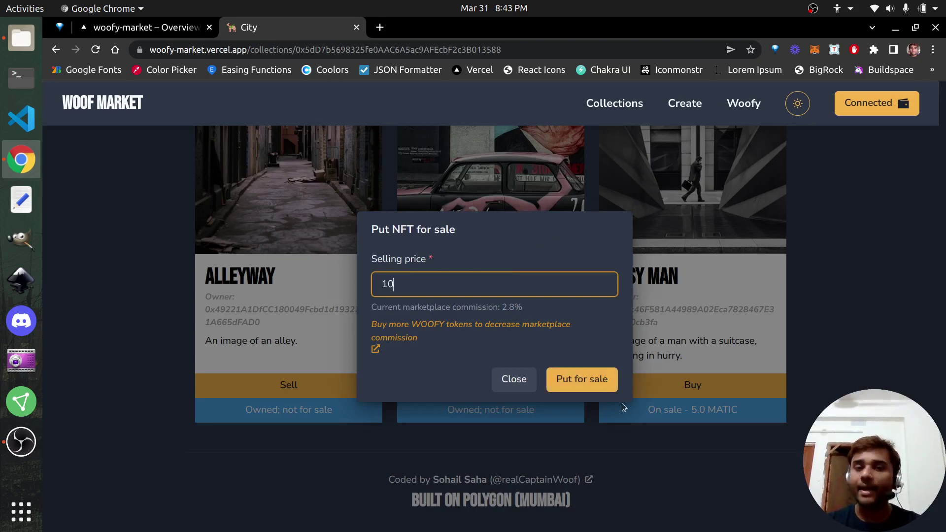
pyautogui.click(586, 379)
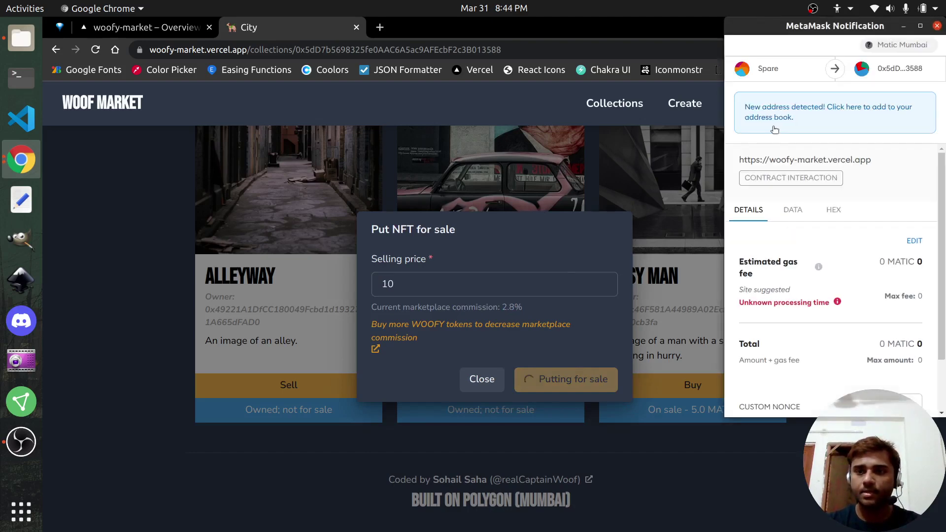
# Step: Approve the listing in MetaMask and check Roadside's new for-sale status
pyautogui.scroll(-3, 888, 295)
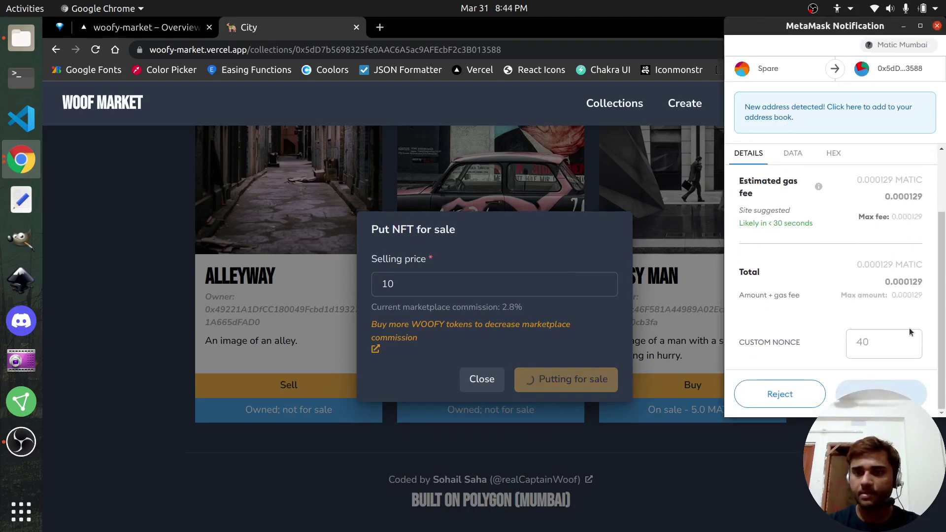
pyautogui.click(882, 395)
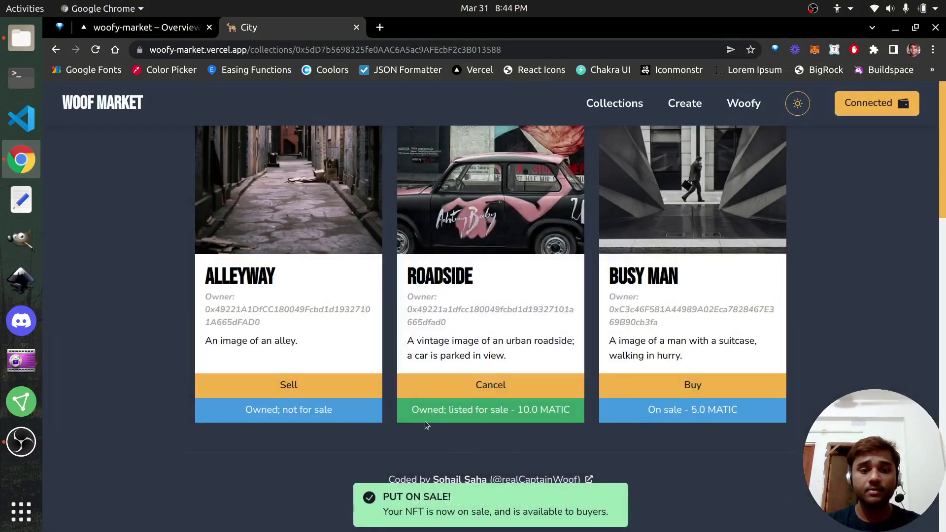
pyautogui.moveTo(413, 410); pyautogui.dragTo(488, 410)
pyautogui.moveTo(406, 430); pyautogui.dragTo(452, 412)
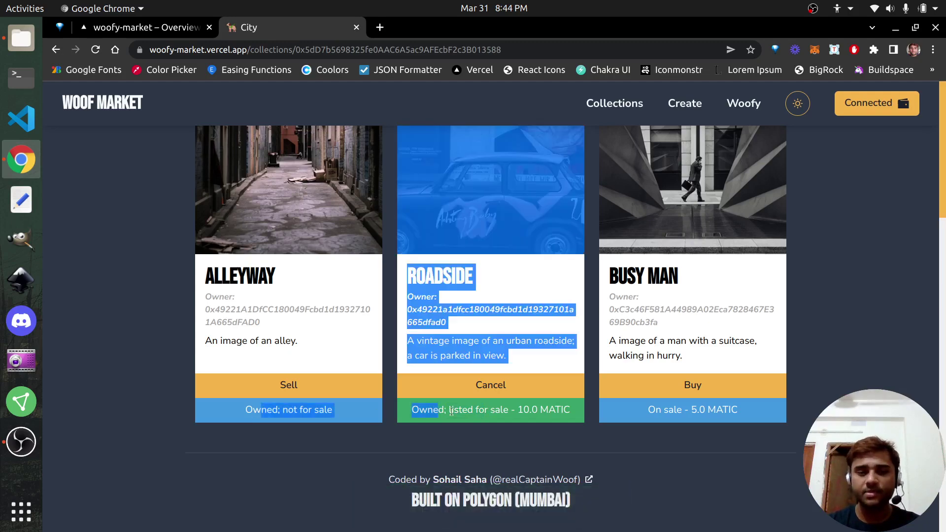
pyautogui.click(451, 412)
# Step: Reload the City collection page to refresh Roadside's listing and dismiss the transaction notice
pyautogui.scroll(5, 117, 177)
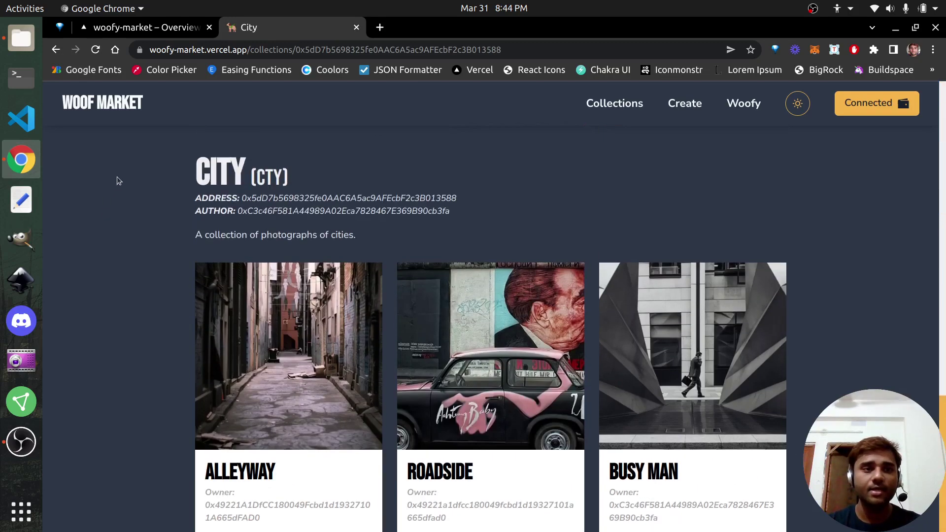
pyautogui.click(89, 50)
pyautogui.scroll(-1, 199, 224)
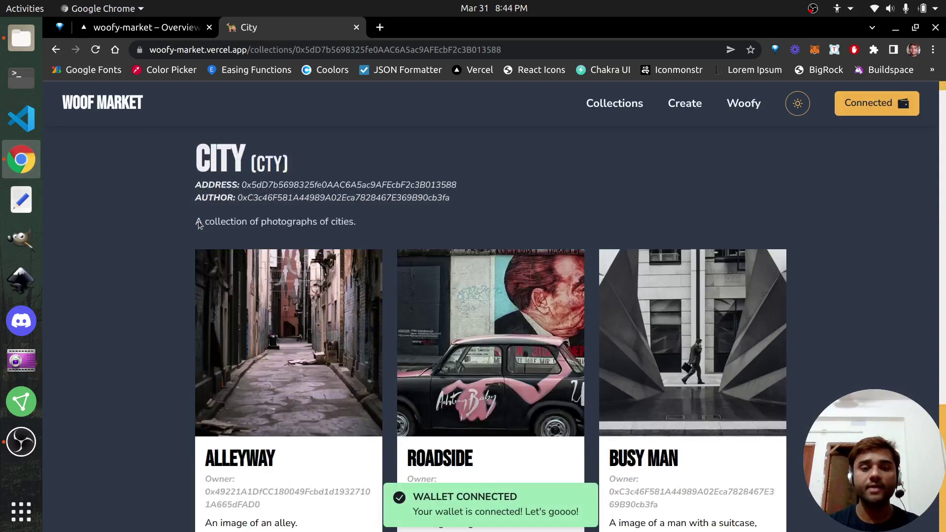
pyautogui.scroll(-5, 200, 224)
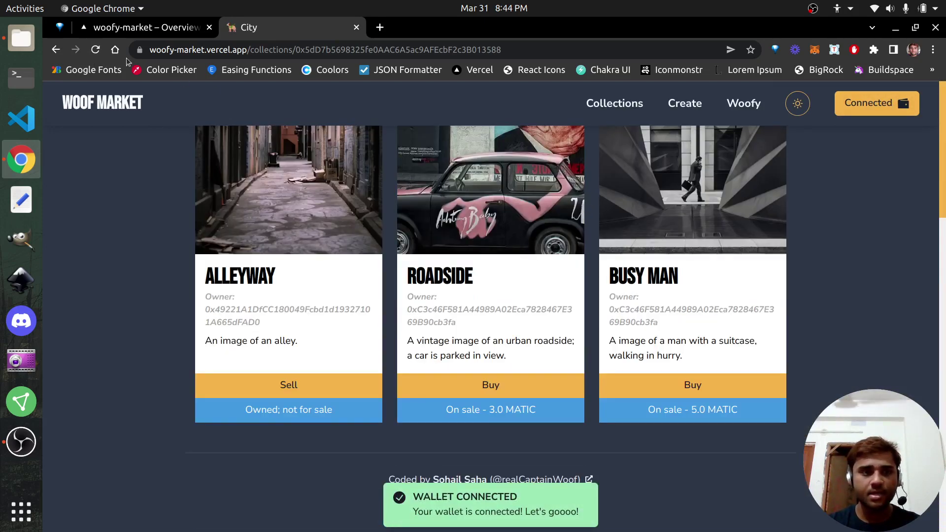
pyautogui.click(95, 50)
pyautogui.moveTo(414, 43)
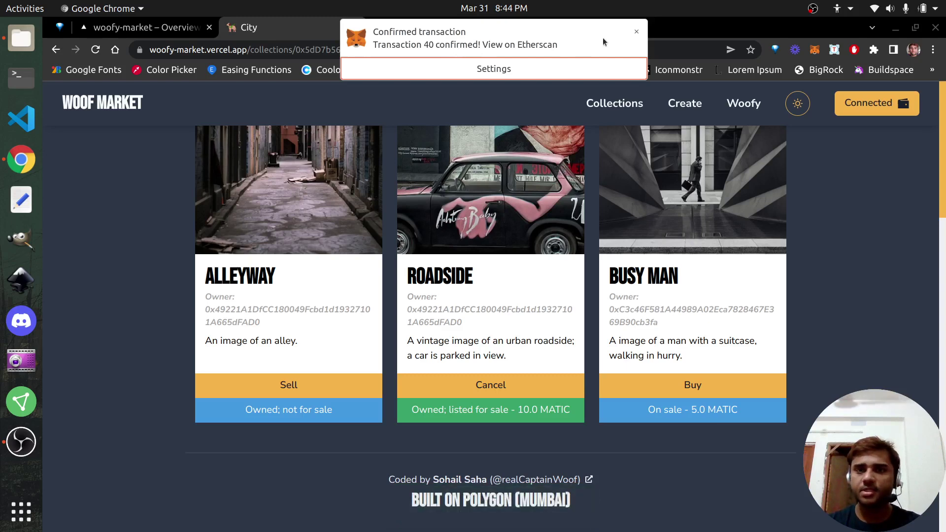
pyautogui.click(636, 34)
pyautogui.scroll(5, 878, 256)
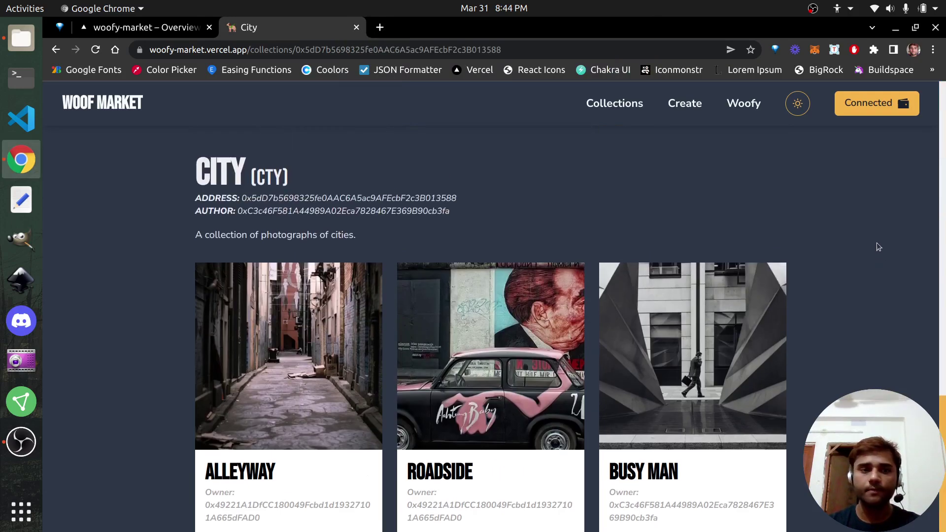
# Step: Browse the City collection page, checking its heading and the author's address
pyautogui.click(327, 53)
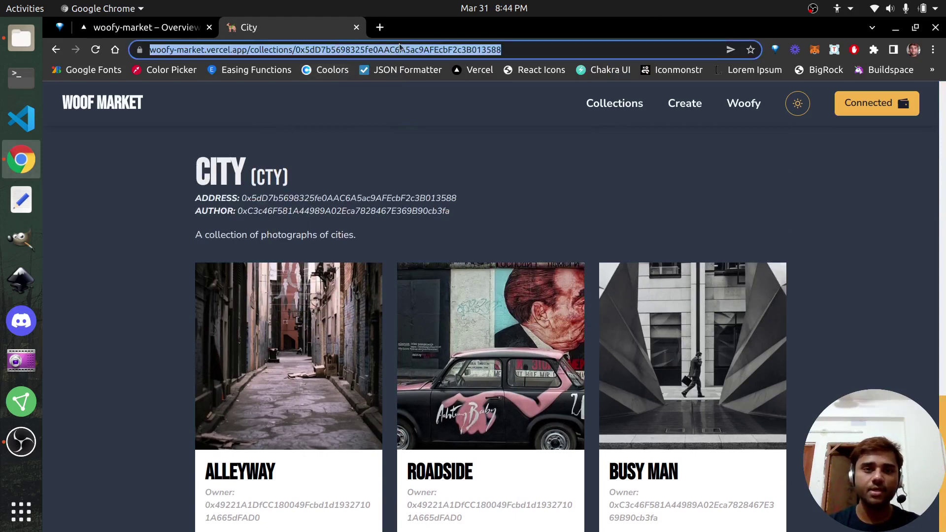
pyautogui.click(399, 155)
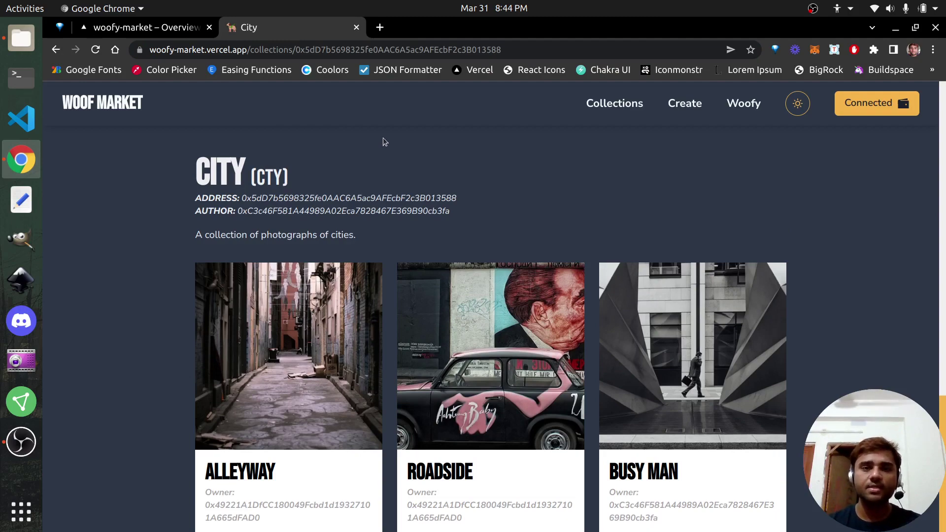
pyautogui.scroll(-4, 391, 129)
pyautogui.scroll(4, 445, 220)
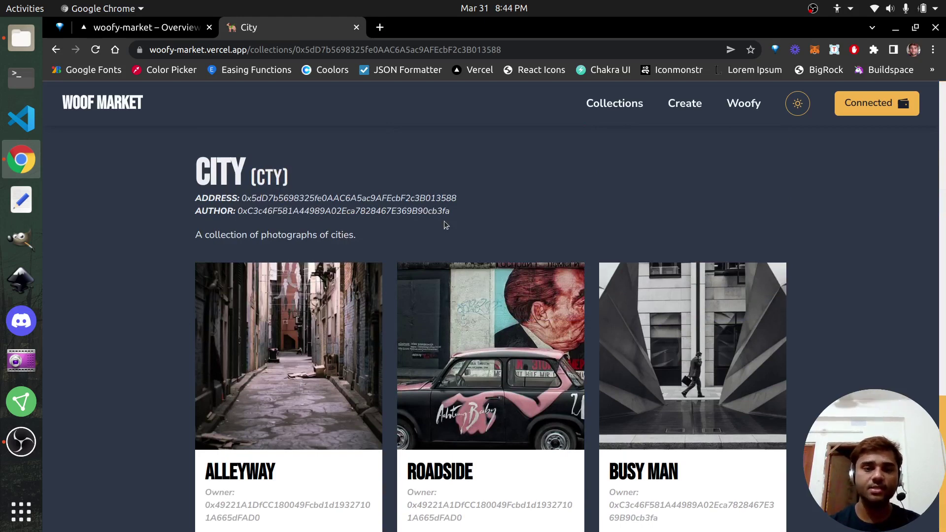
pyautogui.scroll(-4, 493, 206)
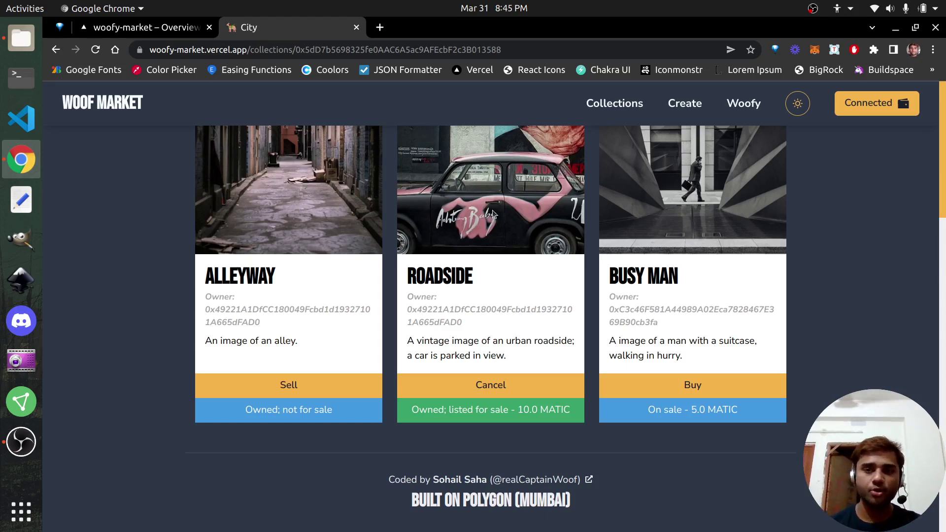
pyautogui.scroll(4, 871, 354)
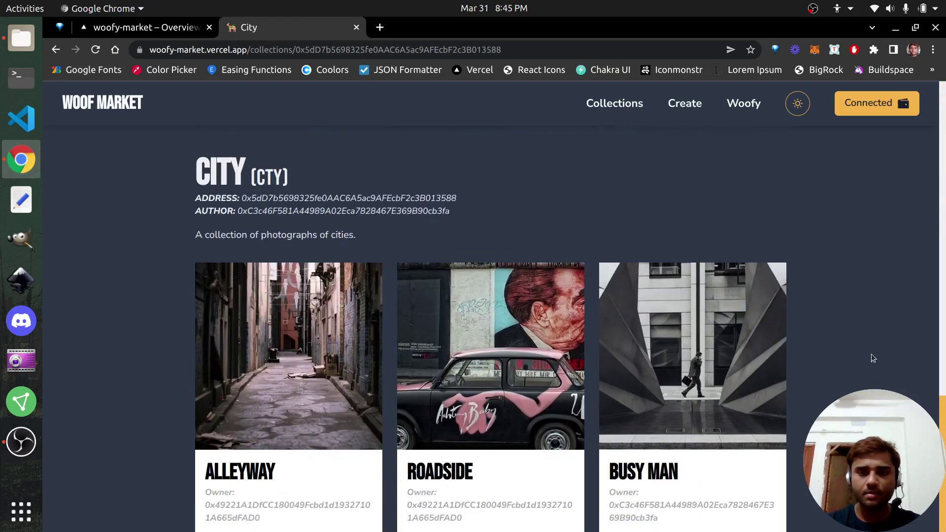
pyautogui.moveTo(194, 158); pyautogui.dragTo(321, 192)
pyautogui.click(552, 203)
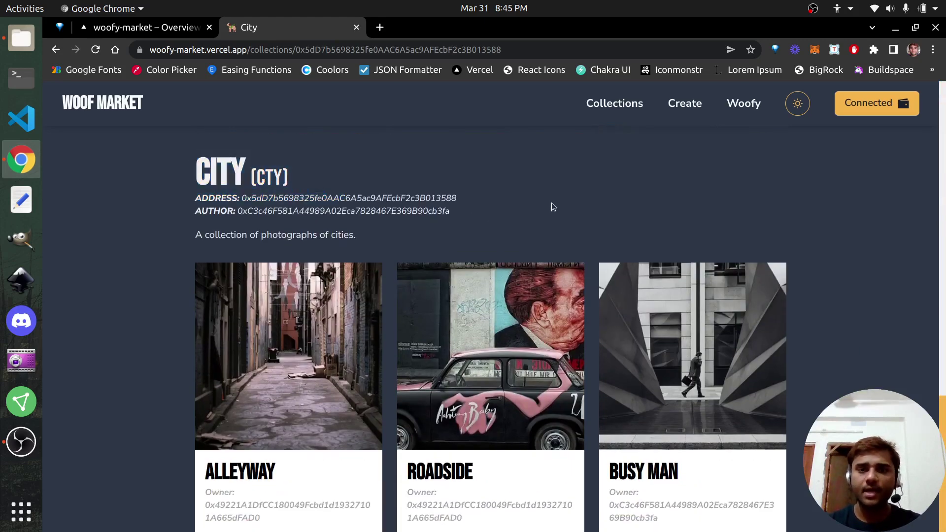
pyautogui.scroll(-2, 543, 193)
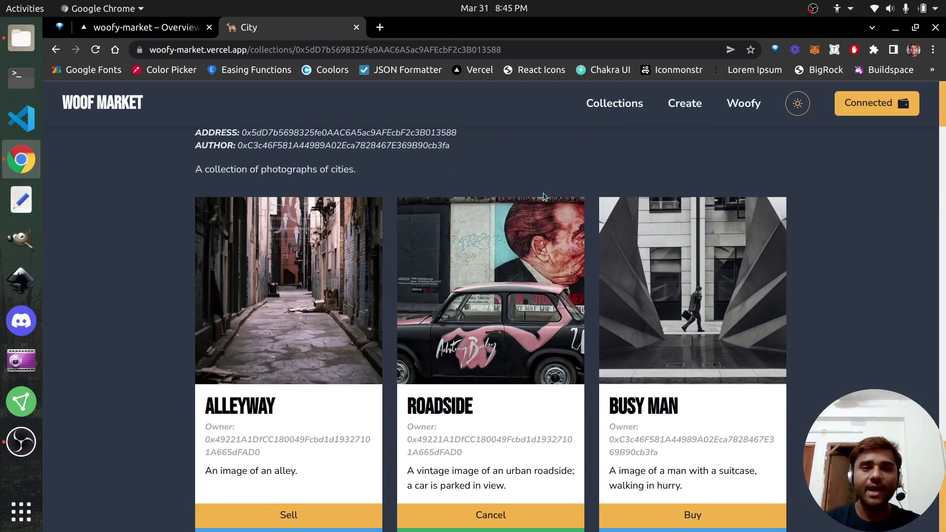
pyautogui.scroll(1, 365, 247)
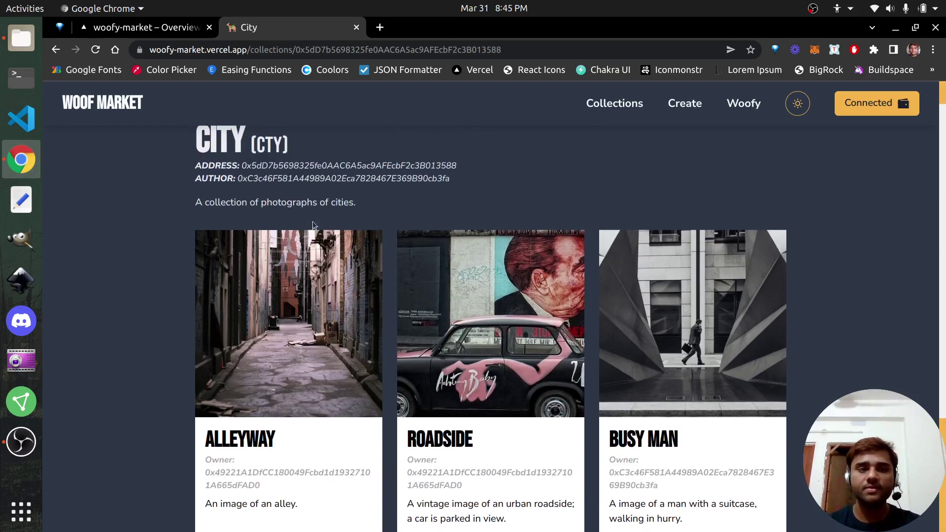
pyautogui.moveTo(238, 176); pyautogui.dragTo(501, 180)
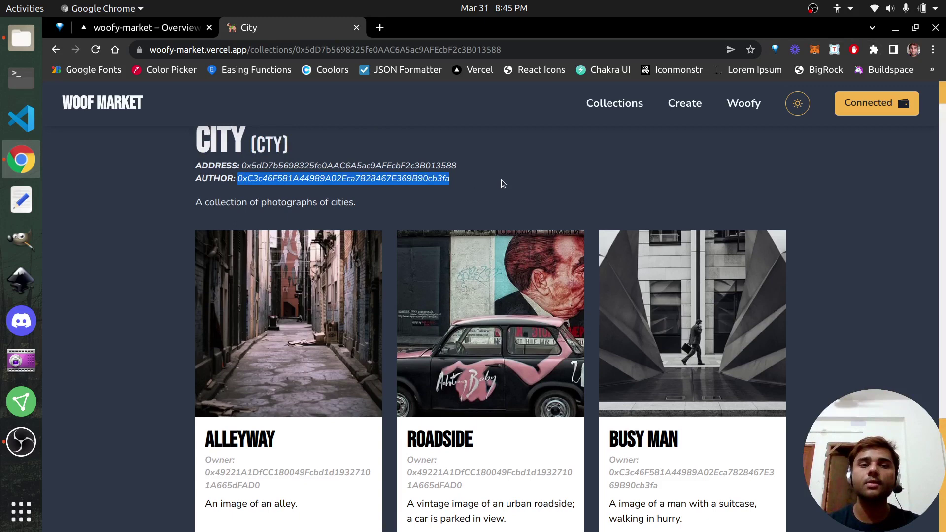
pyautogui.click(504, 181)
# Step: Filter to Authored collections and open Scenery, viewing Waterfall, Hill and River
pyautogui.click(613, 108)
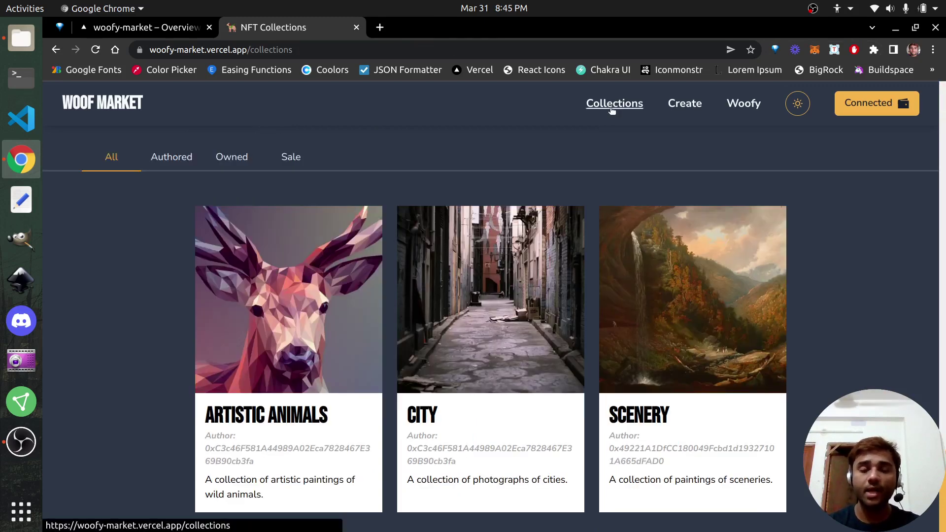
pyautogui.click(171, 156)
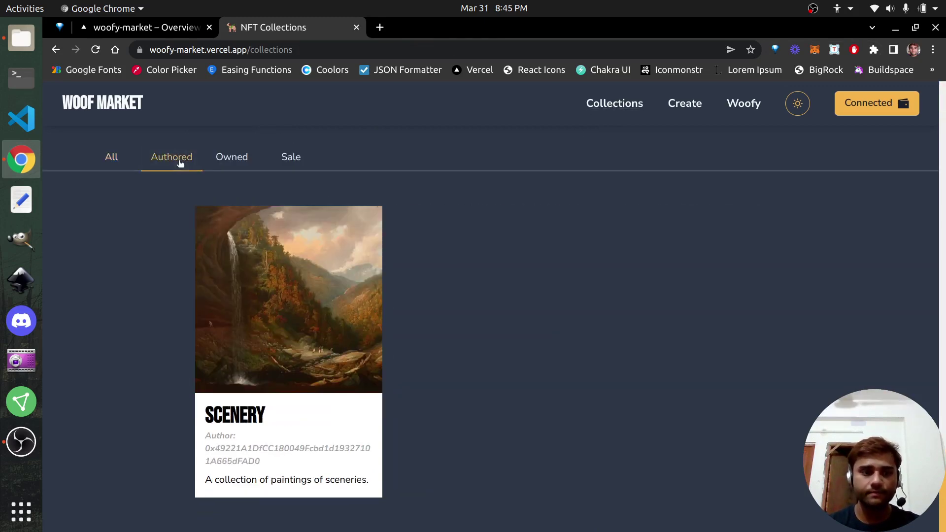
pyautogui.click(283, 353)
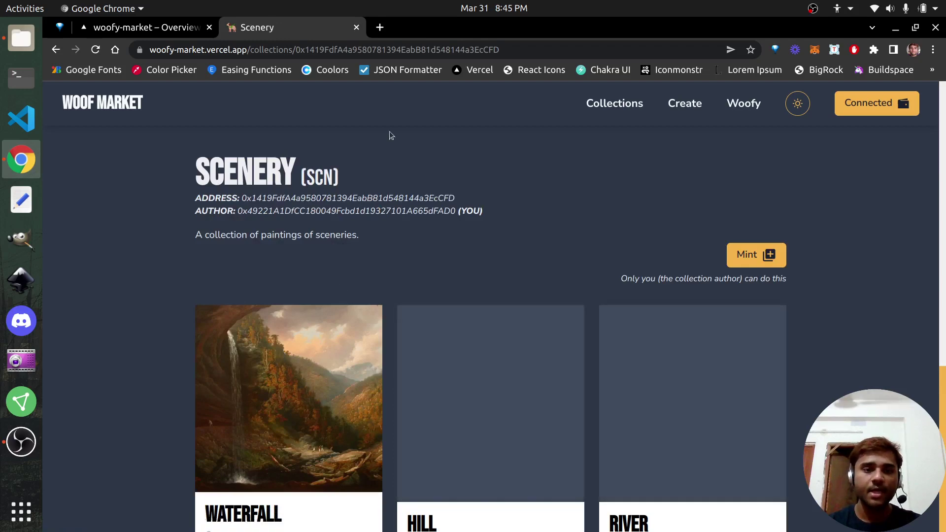
pyautogui.scroll(-3, 498, 197)
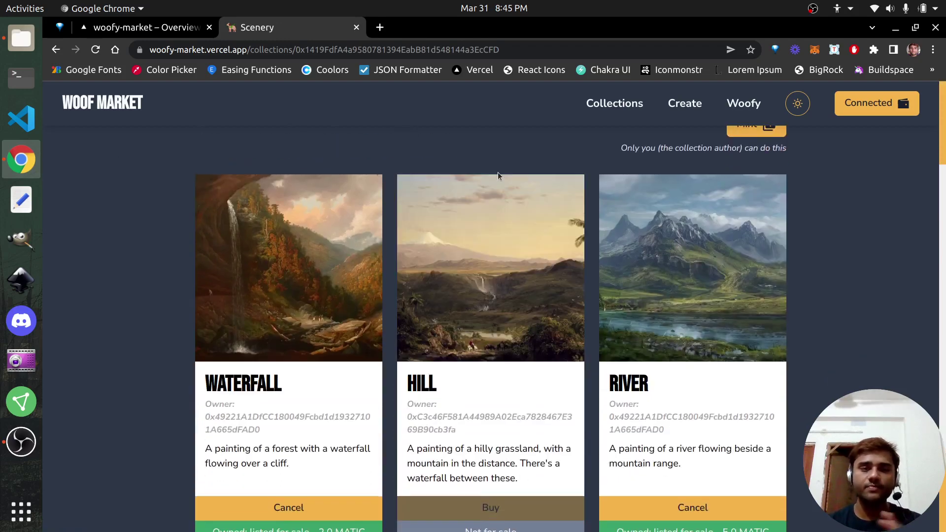
pyautogui.scroll(-3, 503, 247)
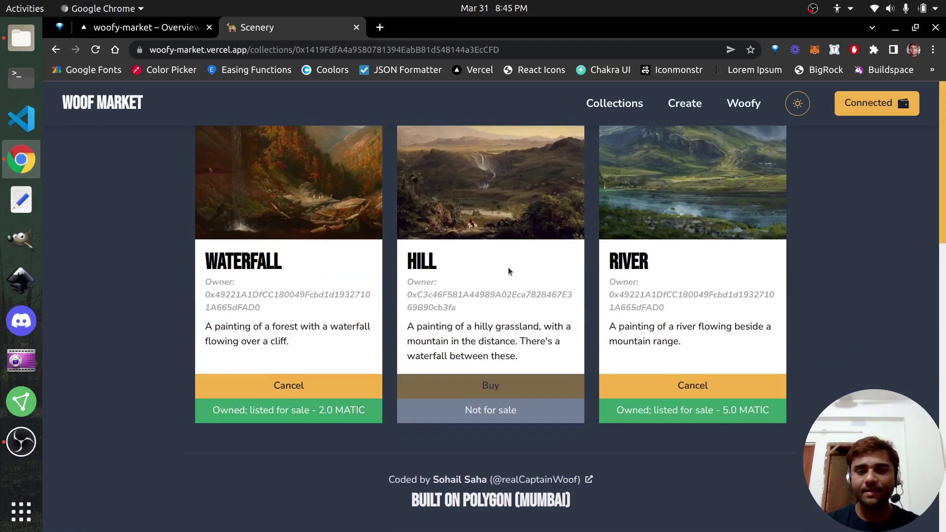
pyautogui.scroll(6, 520, 238)
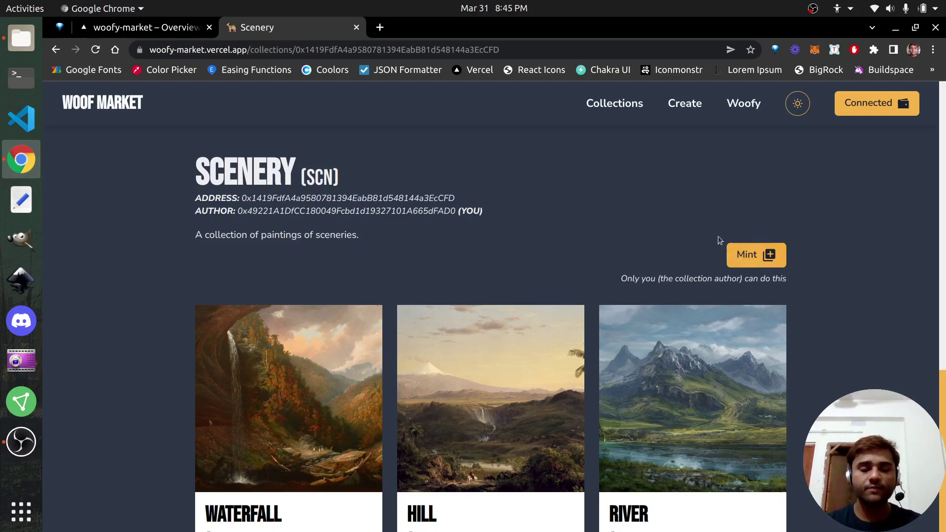
pyautogui.click(732, 254)
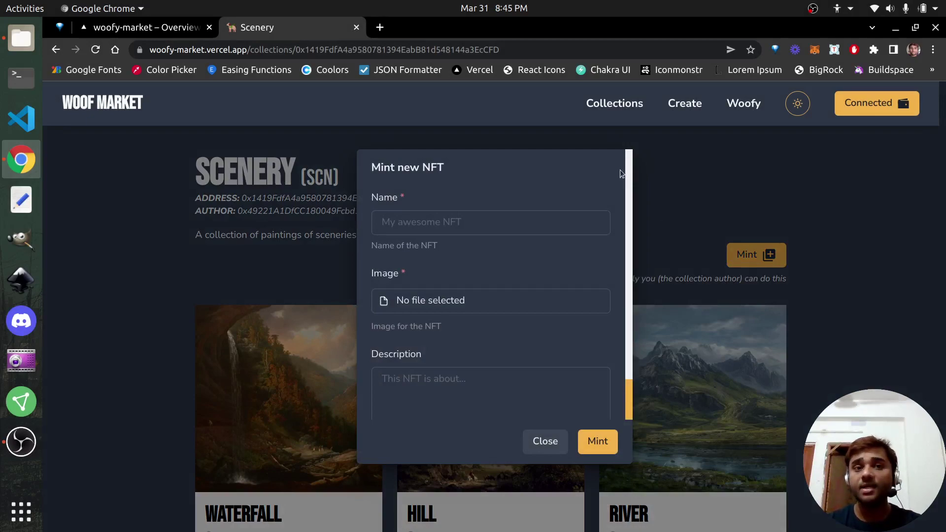
pyautogui.click(545, 441)
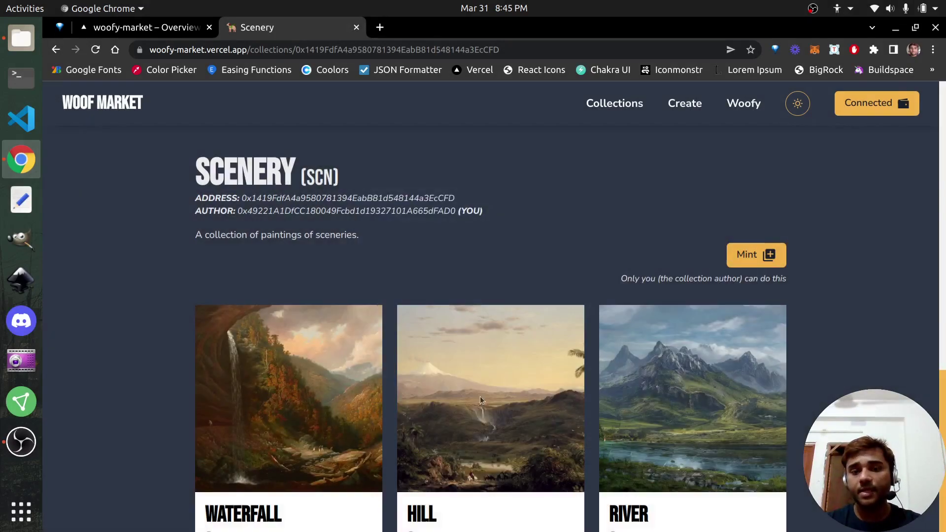
pyautogui.scroll(-5, 342, 299)
pyautogui.scroll(5, 392, 270)
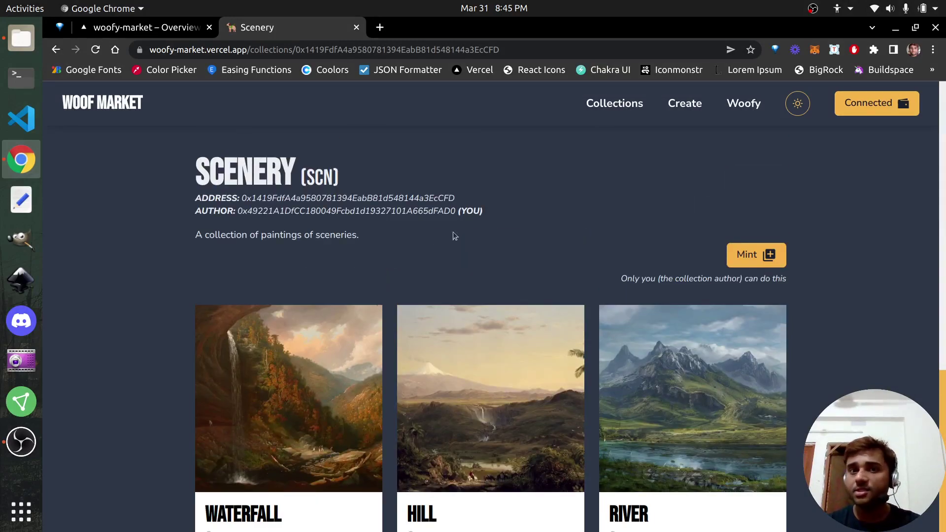
pyautogui.click(736, 253)
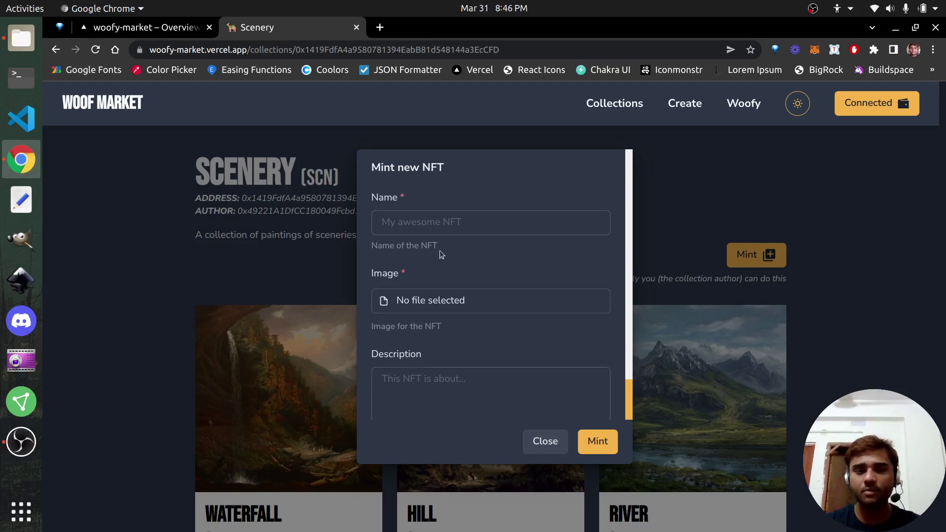
pyautogui.scroll(-2, 434, 253)
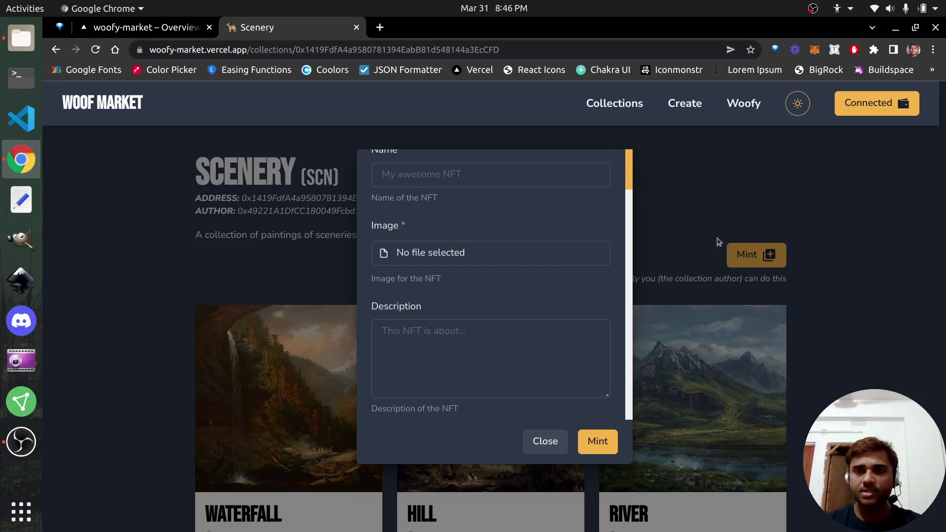
pyautogui.click(539, 442)
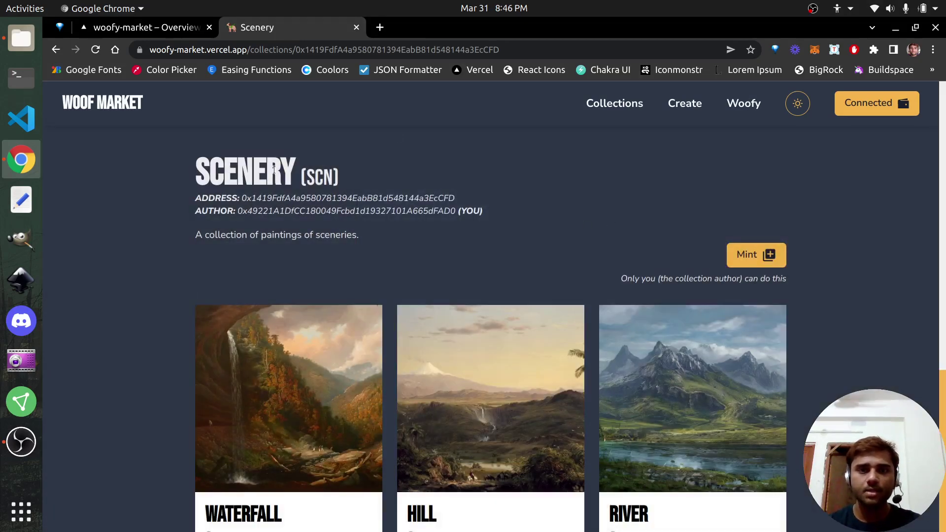
# Step: Go to Create New NFT Collection and look over its empty Name, Symbol and Description fields
pyautogui.click(673, 109)
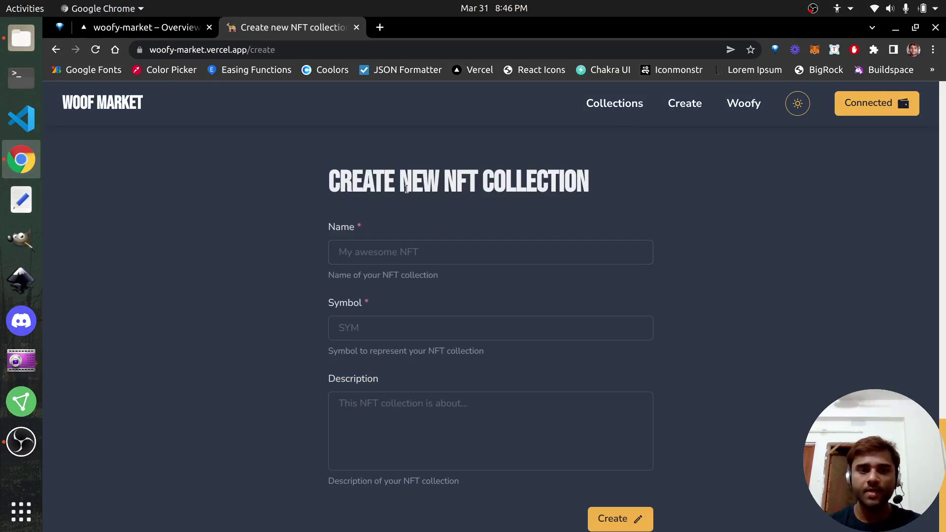
pyautogui.scroll(-1, 407, 189)
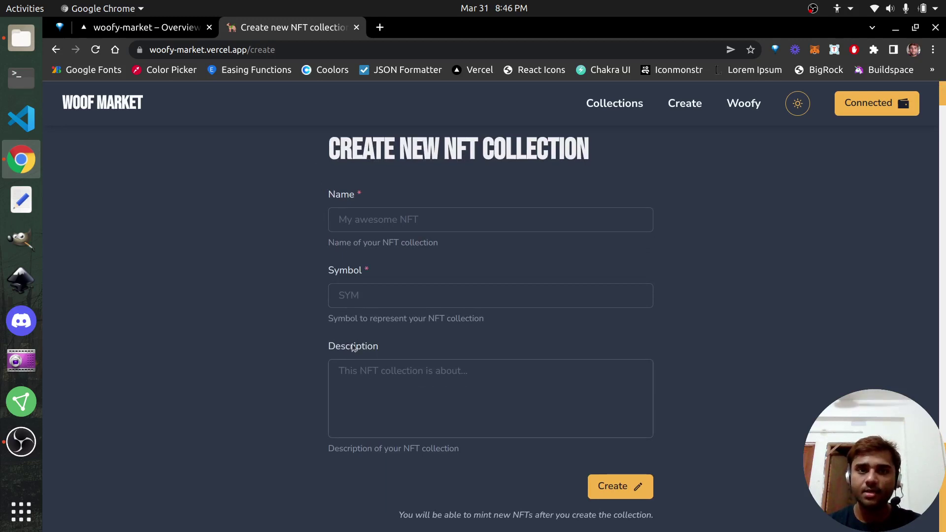
pyautogui.scroll(-3, 607, 262)
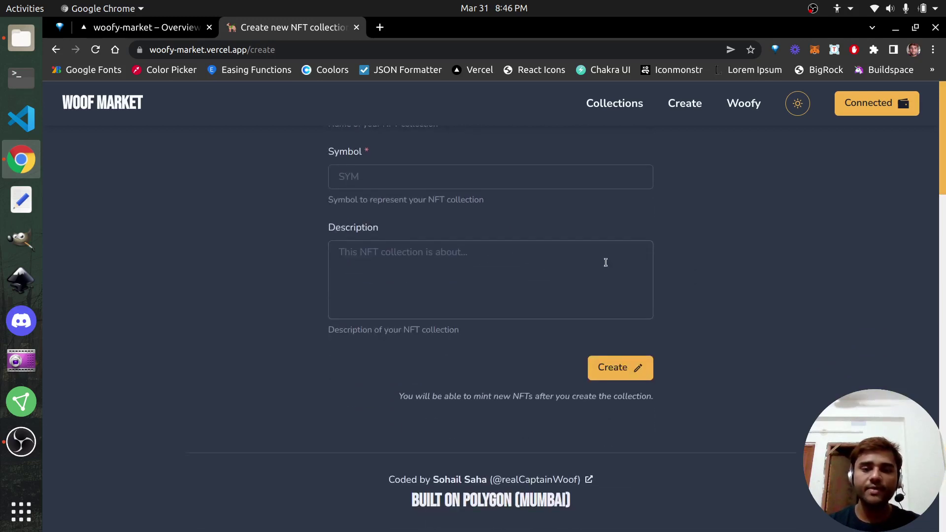
pyautogui.scroll(3, 783, 298)
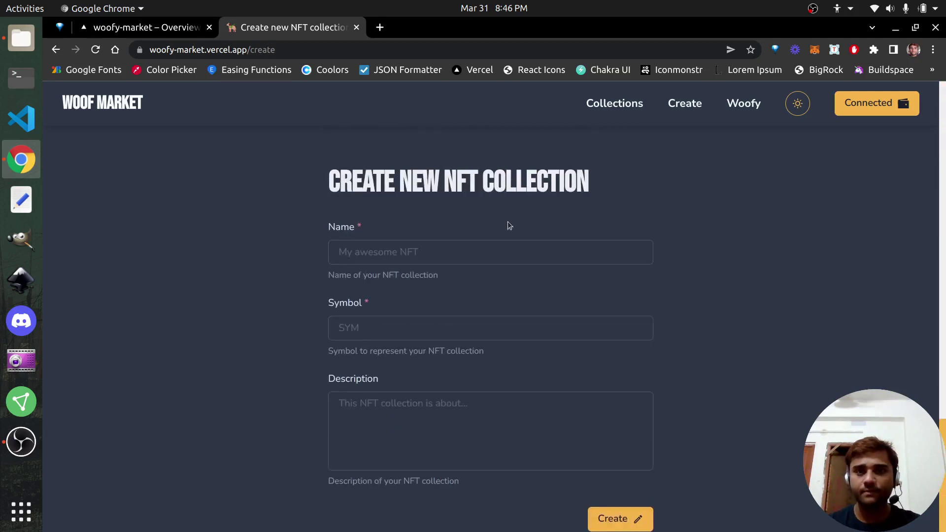
pyautogui.moveTo(443, 184); pyautogui.dragTo(623, 206)
pyautogui.press('Tab')
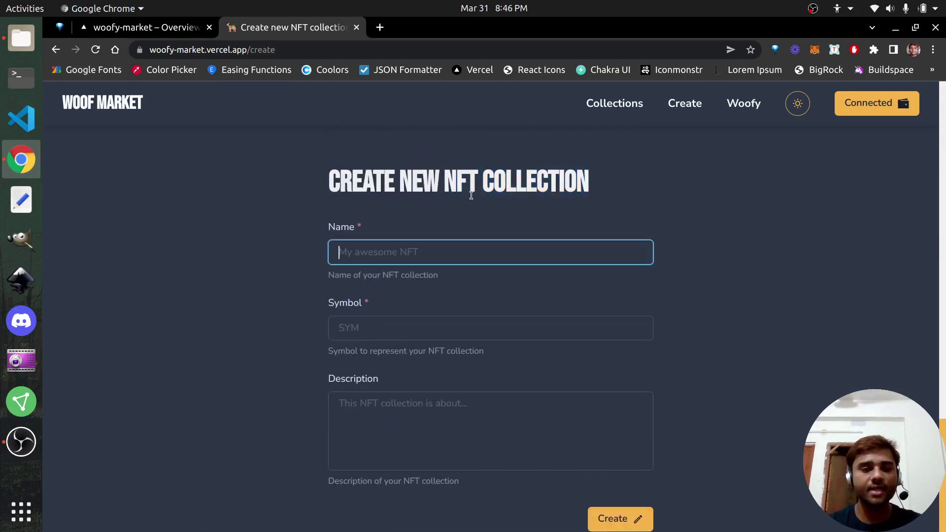
pyautogui.click(707, 190)
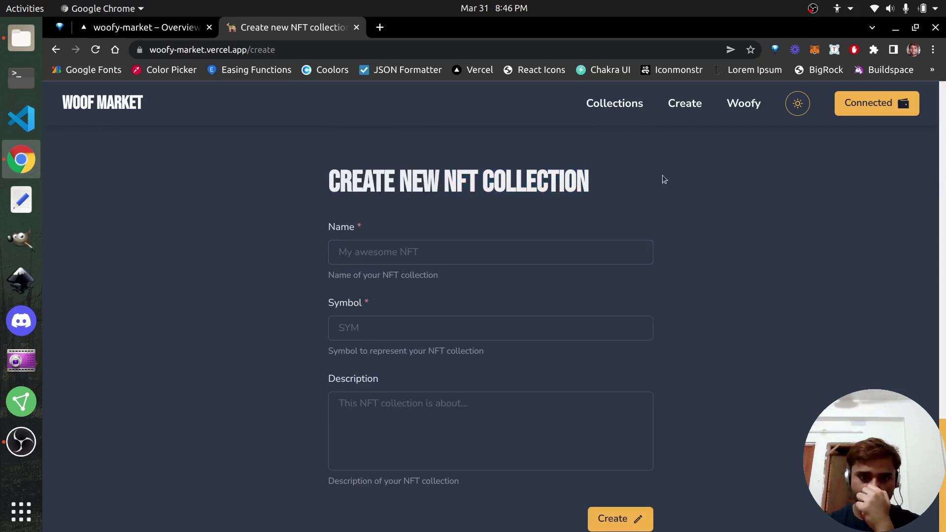
pyautogui.click(463, 245)
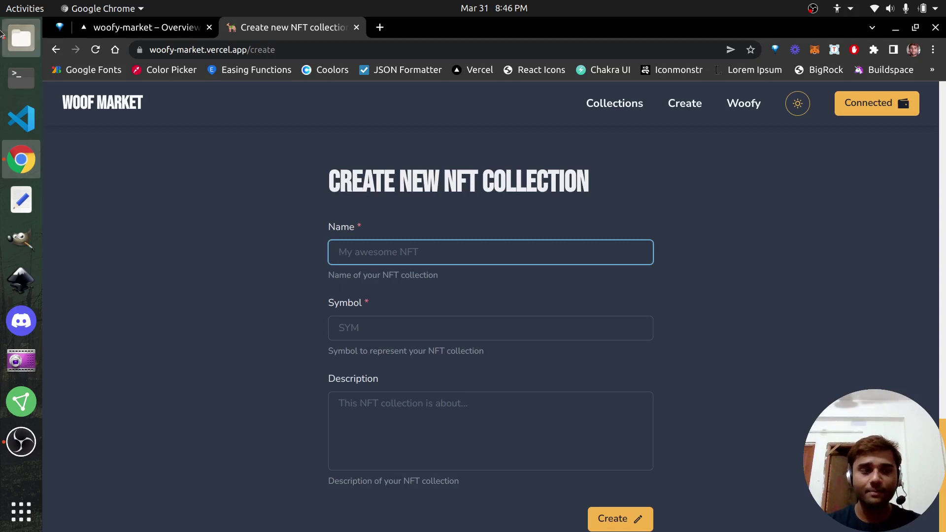
pyautogui.click(21, 38)
pyautogui.click(409, 97)
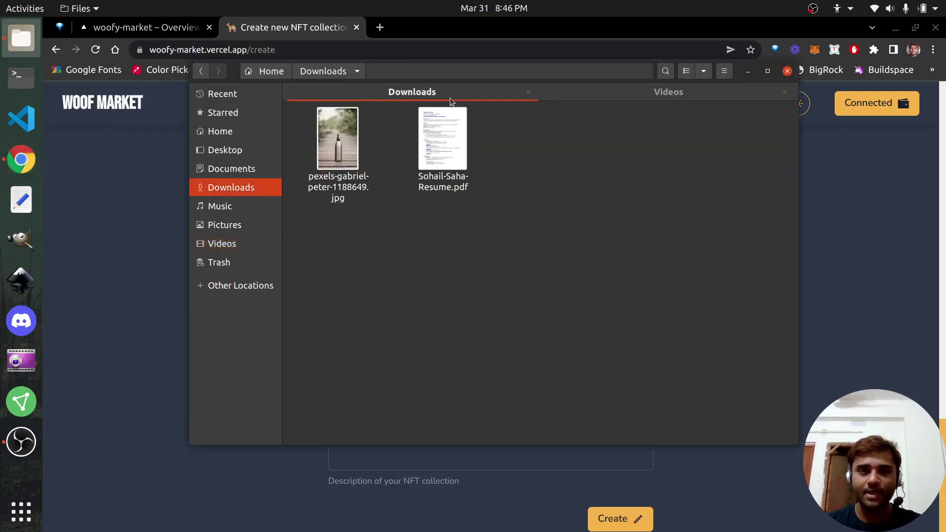
pyautogui.doubleClick(337, 143)
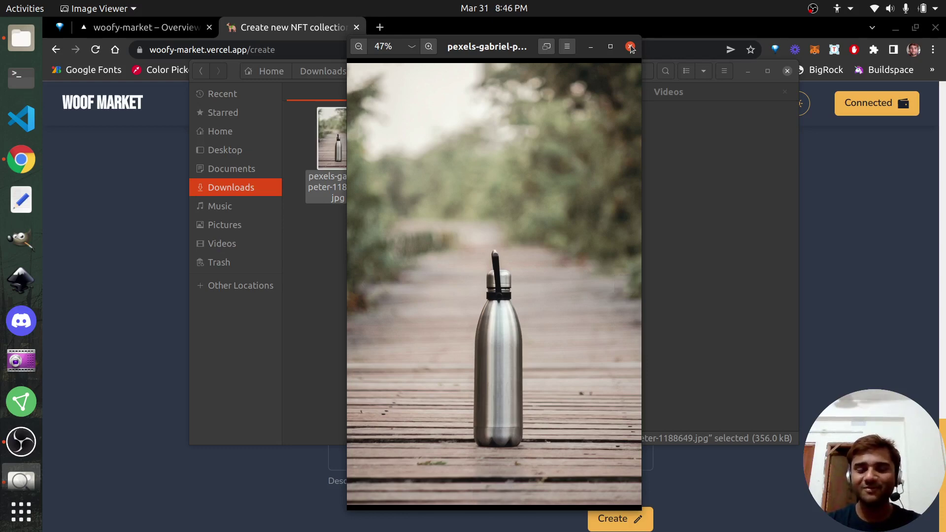
pyautogui.click(631, 46)
pyautogui.press('Escape')
# Step: Fill in the collection name Hydro Bottles and the symbol HYB
pyautogui.click(471, 258)
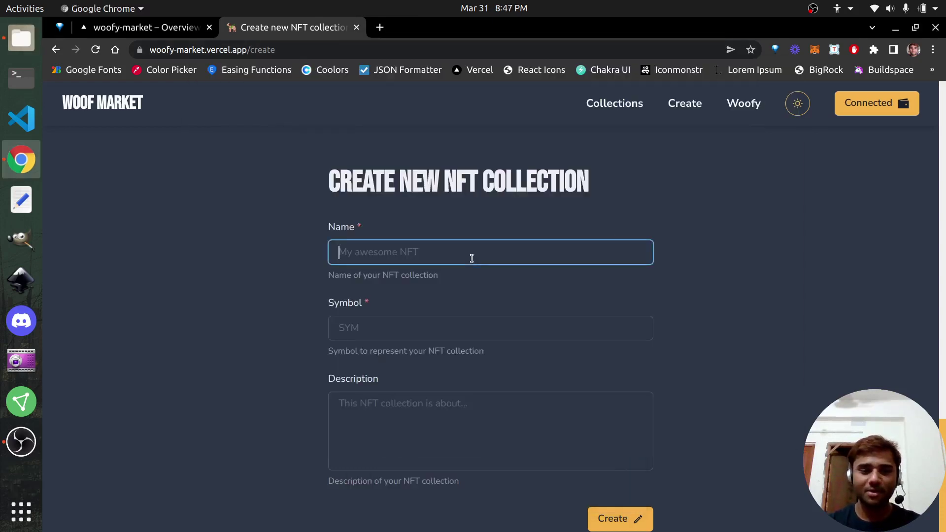
pyautogui.write('Bottles')
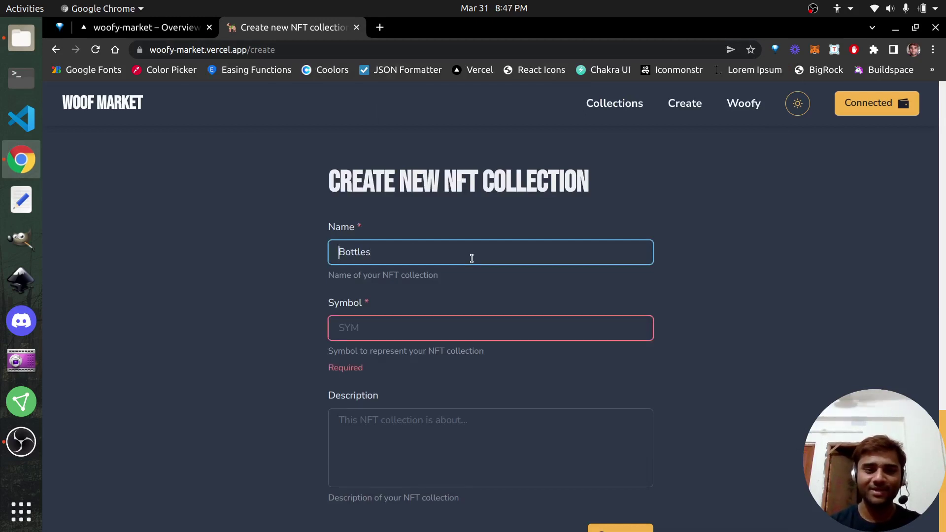
pyautogui.write('Hydro')
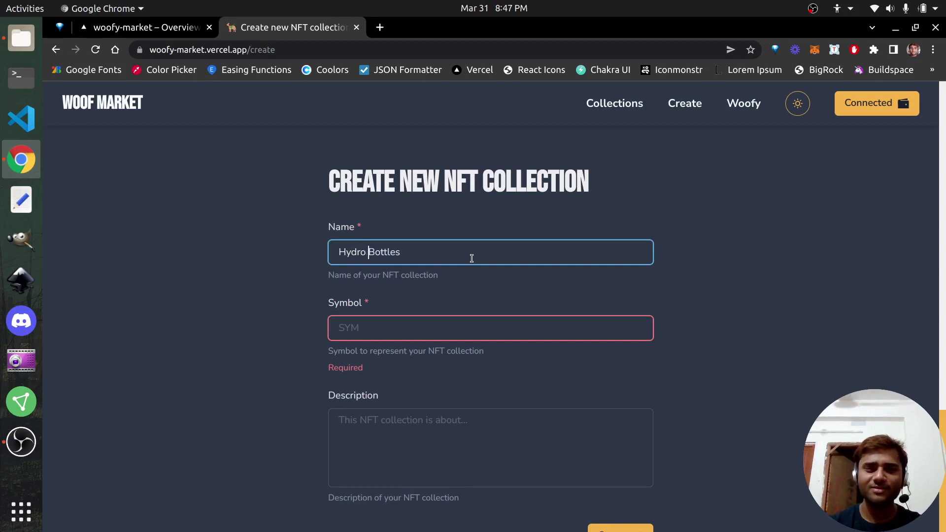
pyautogui.press('Tab')
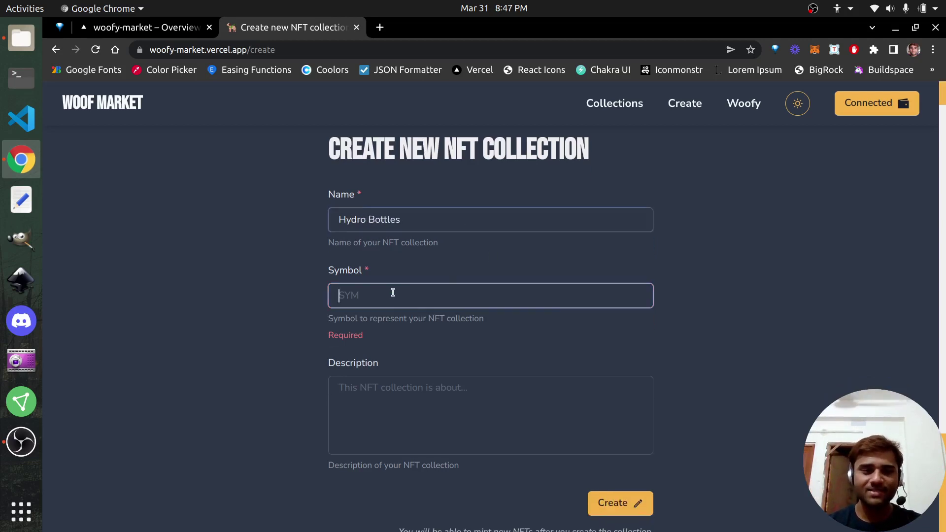
pyautogui.scroll(-2, 769, 278)
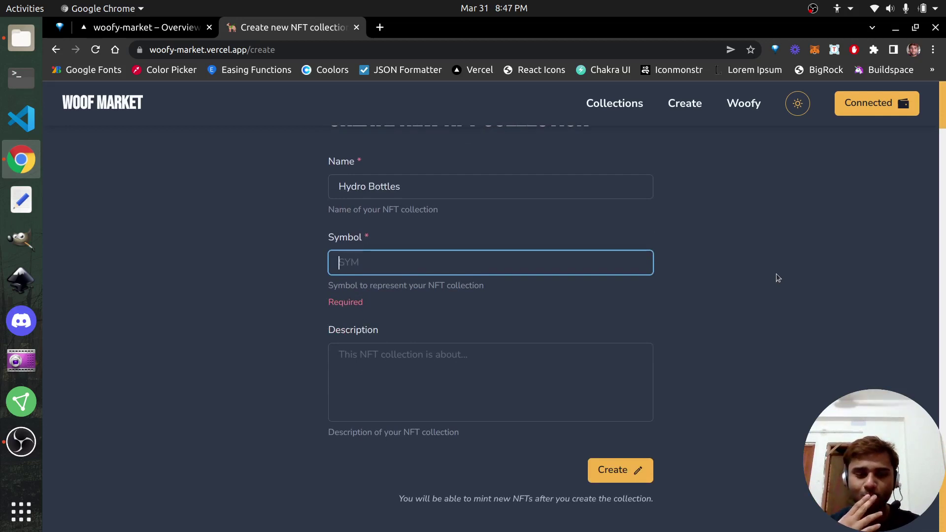
pyautogui.write('H')
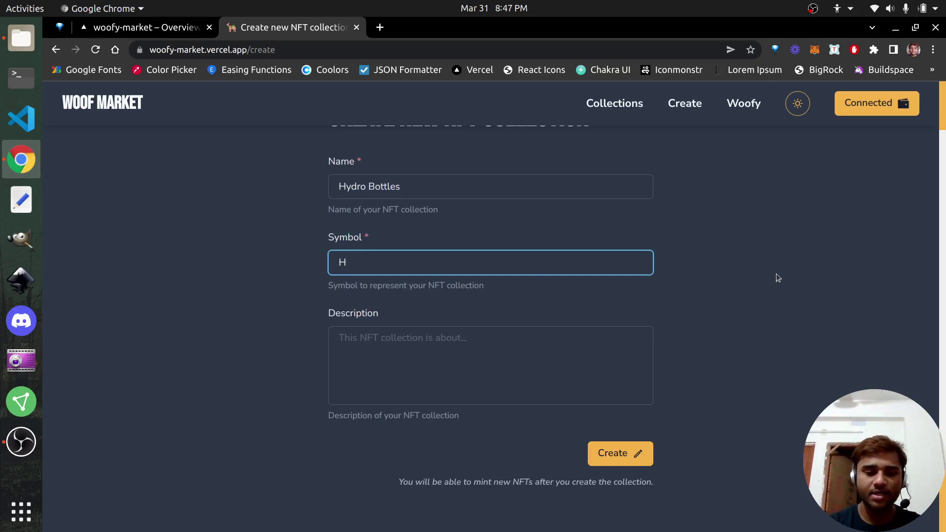
pyautogui.write('YB')
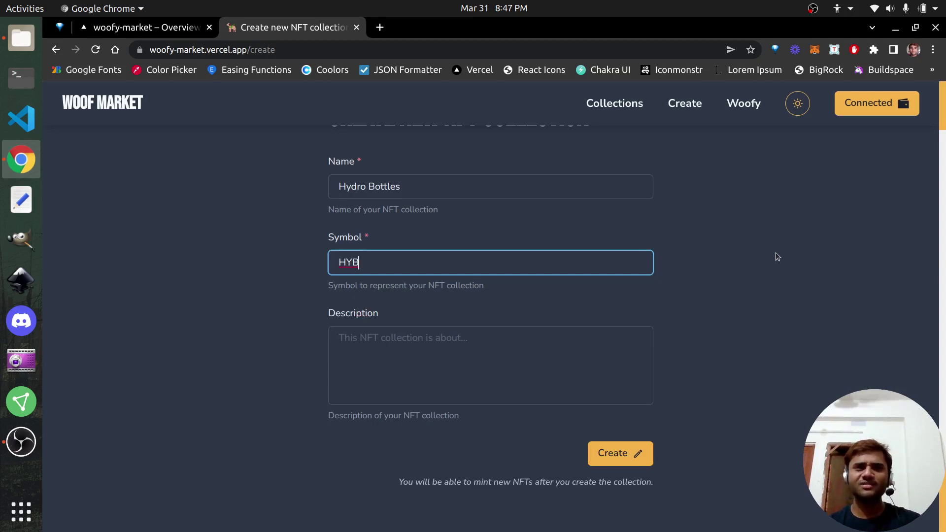
# Step: Write a description saying the collection holds pictures of water bottles
pyautogui.scroll(-1, 841, 267)
pyautogui.scroll(2, 845, 268)
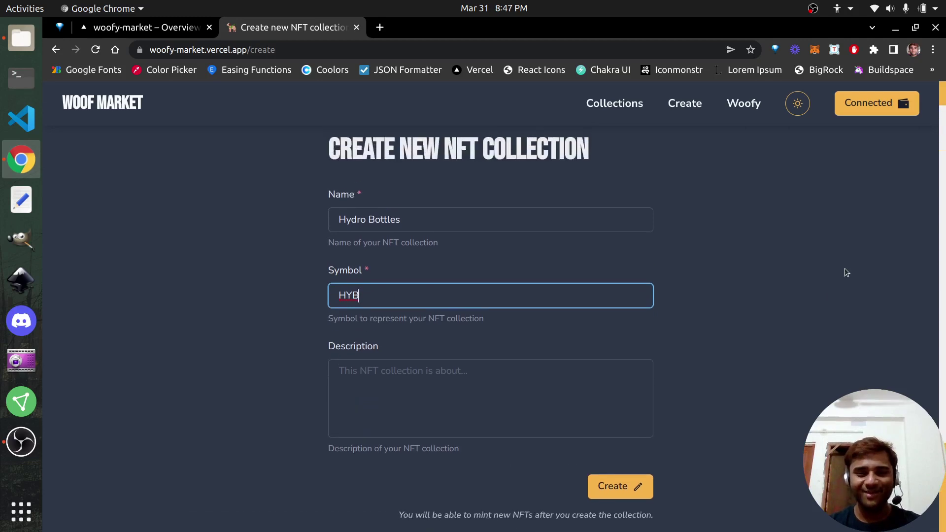
pyautogui.click(527, 383)
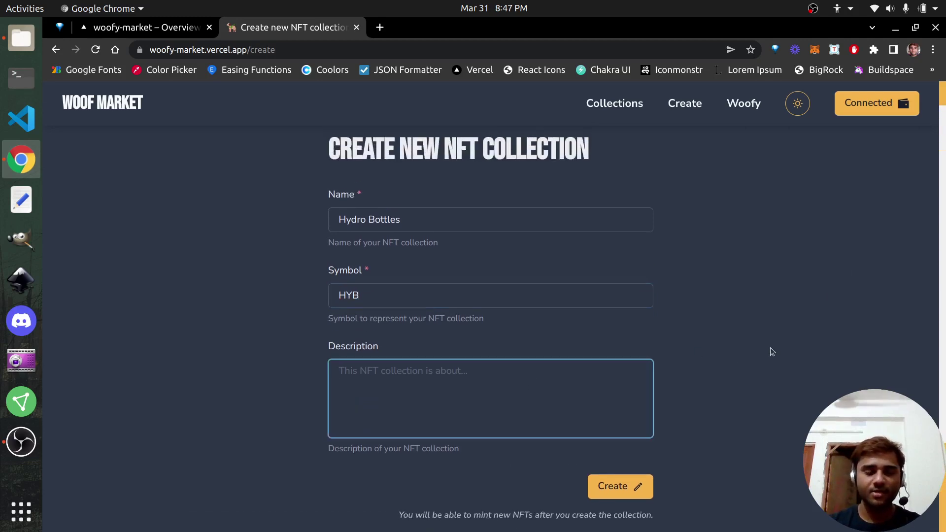
pyautogui.write('This collec')
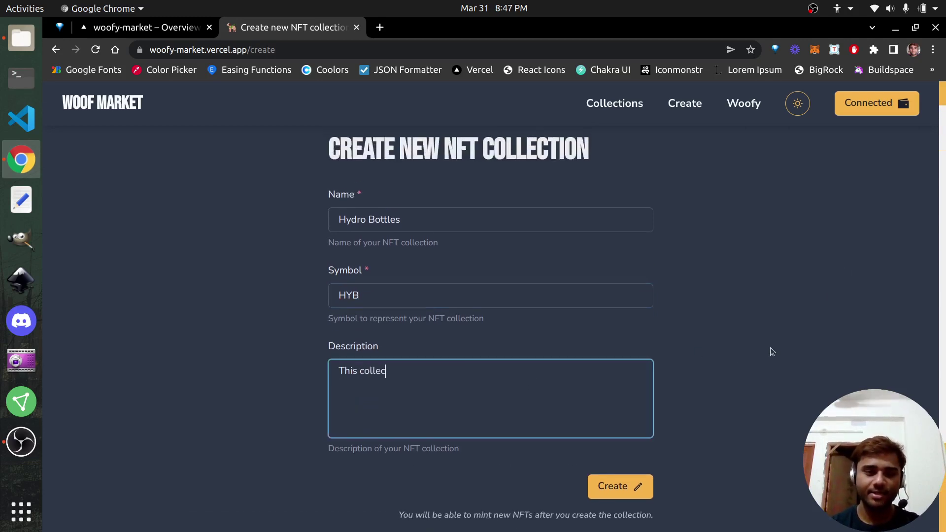
pyautogui.write('tion contains')
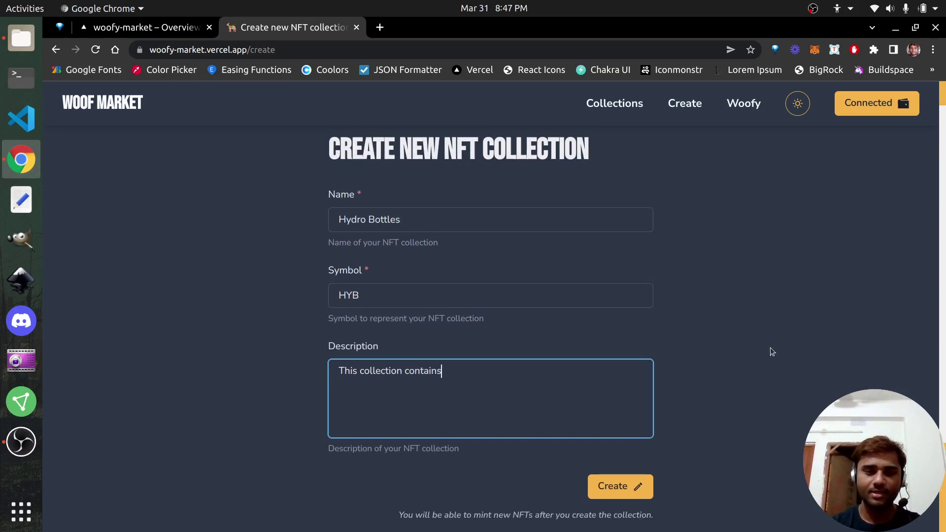
pyautogui.write(' cool')
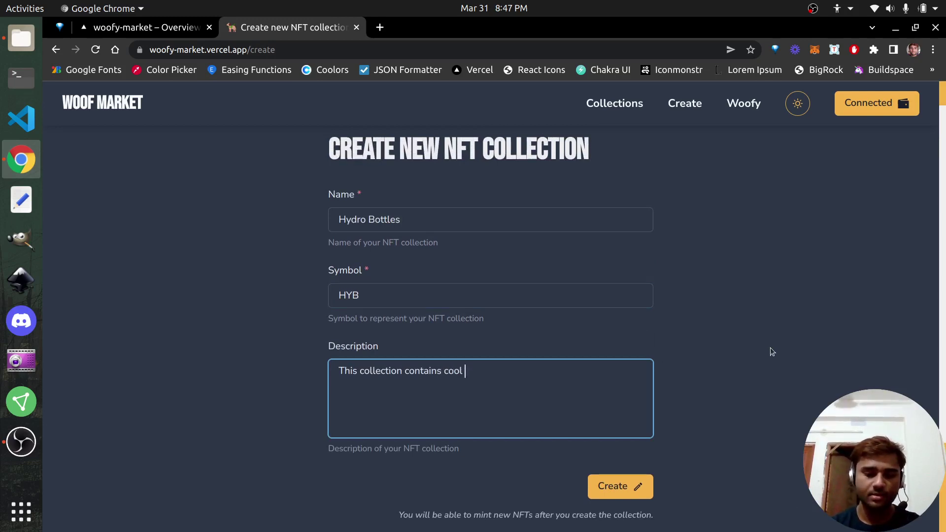
pyautogui.write(' NFTs wi')
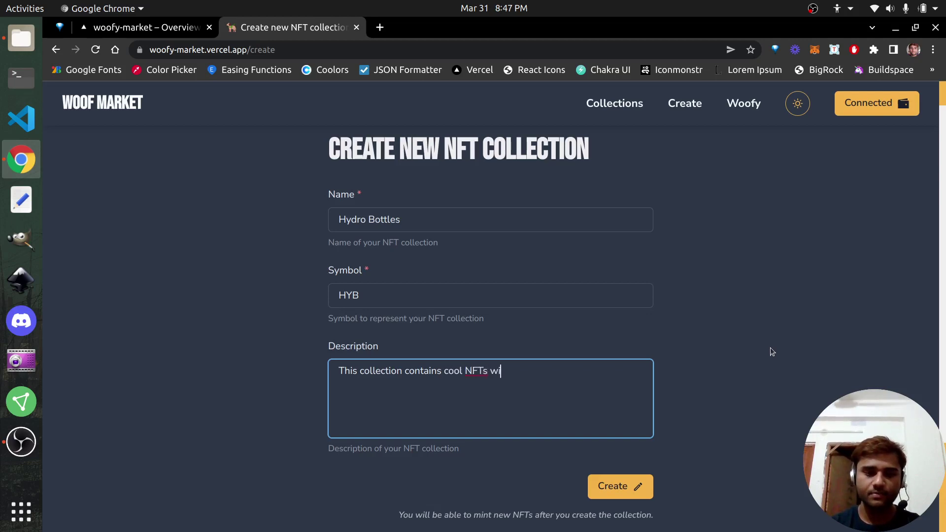
pyautogui.hotkey('ctrl', 'BackSpace')
pyautogui.hotkey('ctrl', 'BackSpace')
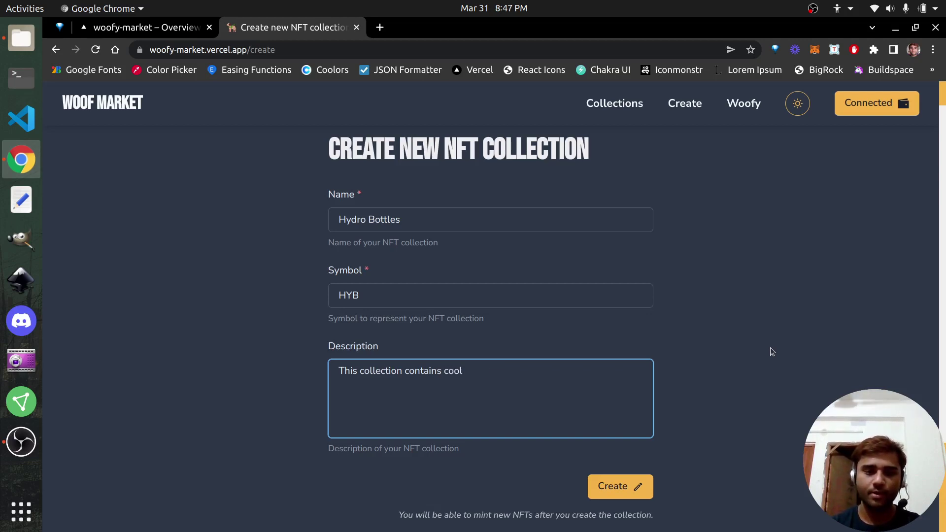
pyautogui.write('pictures ')
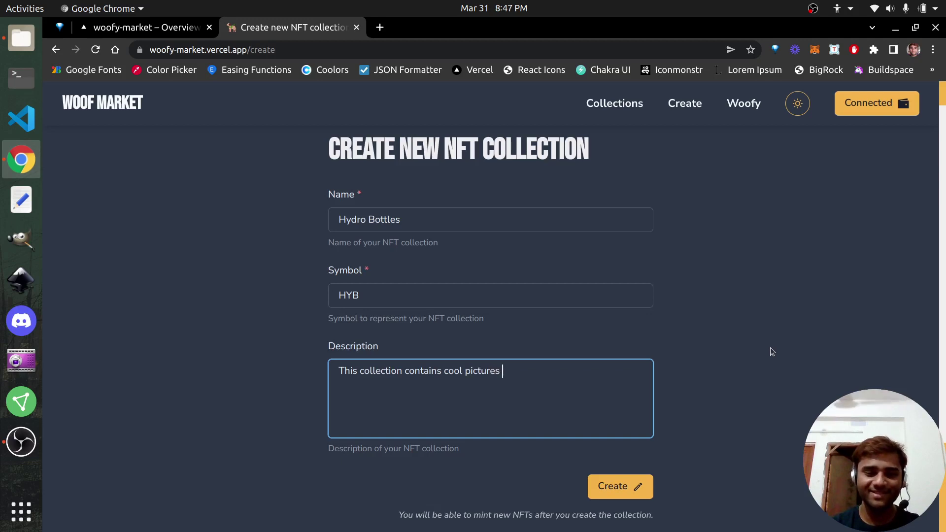
pyautogui.write('of water b')
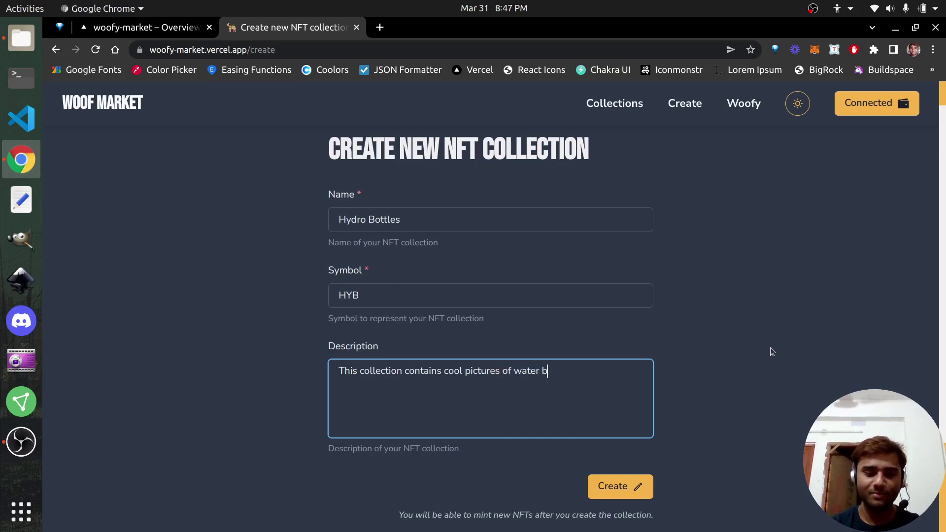
pyautogui.write('ottles.')
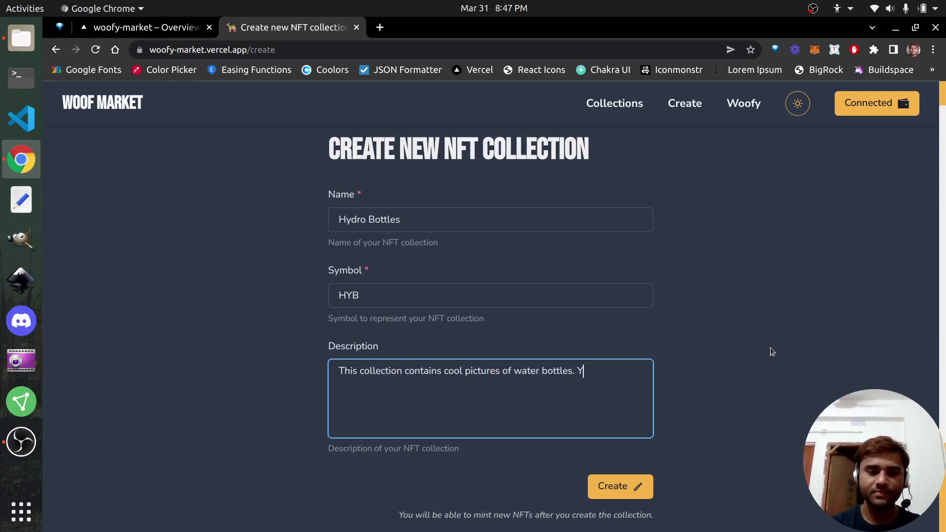
pyautogui.write(' Yup')
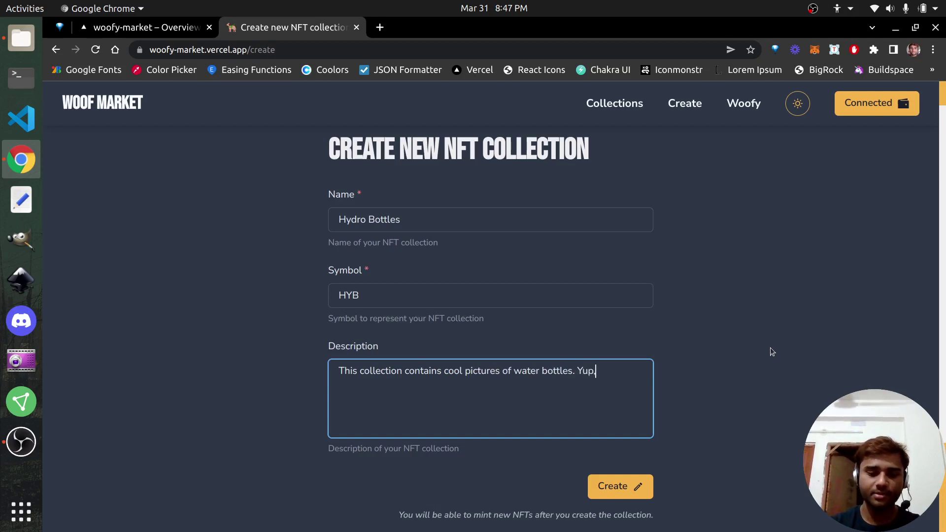
pyautogui.write(', I have run o')
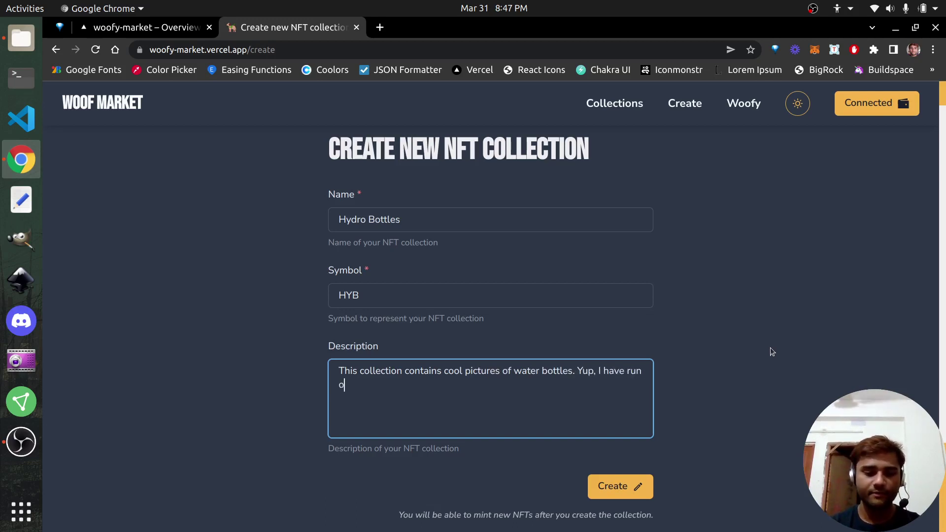
pyautogui.write('ut of ideas!')
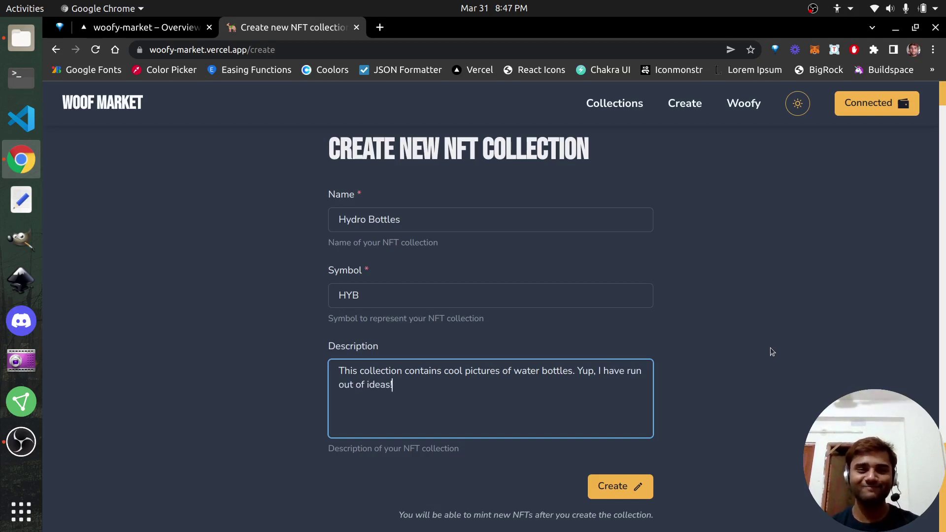
pyautogui.scroll(-3, 768, 324)
pyautogui.scroll(-1, 759, 349)
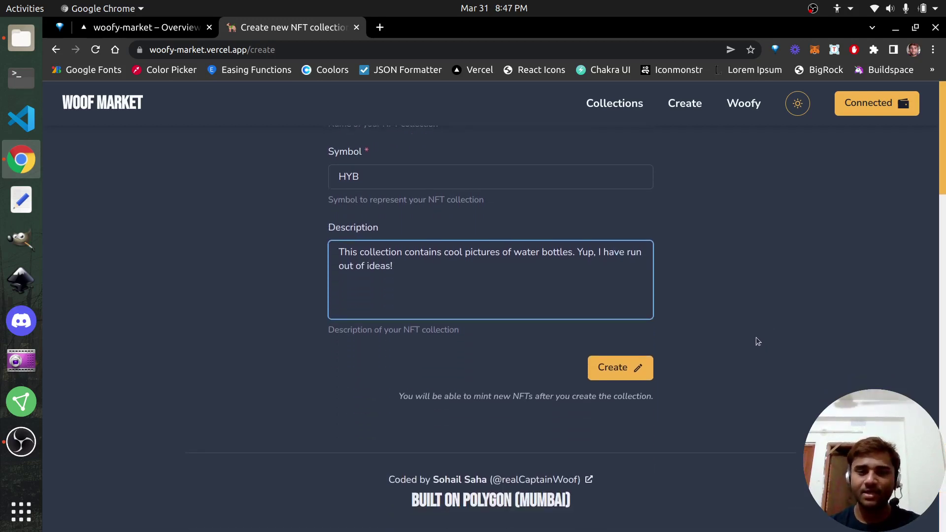
pyautogui.moveTo(408, 397); pyautogui.dragTo(608, 398)
# Step: Submit the Hydro Bottles collection and confirm its creation transaction in MetaMask
pyautogui.click(659, 398)
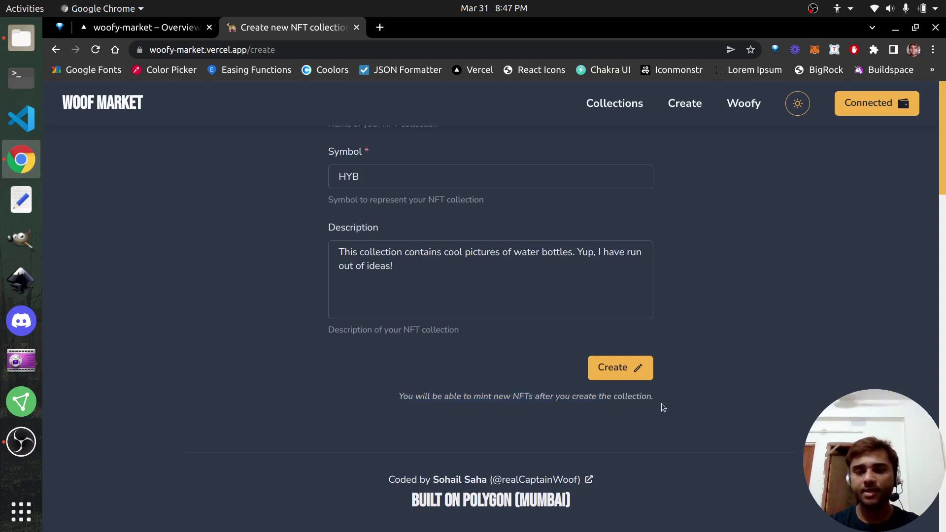
pyautogui.click(599, 367)
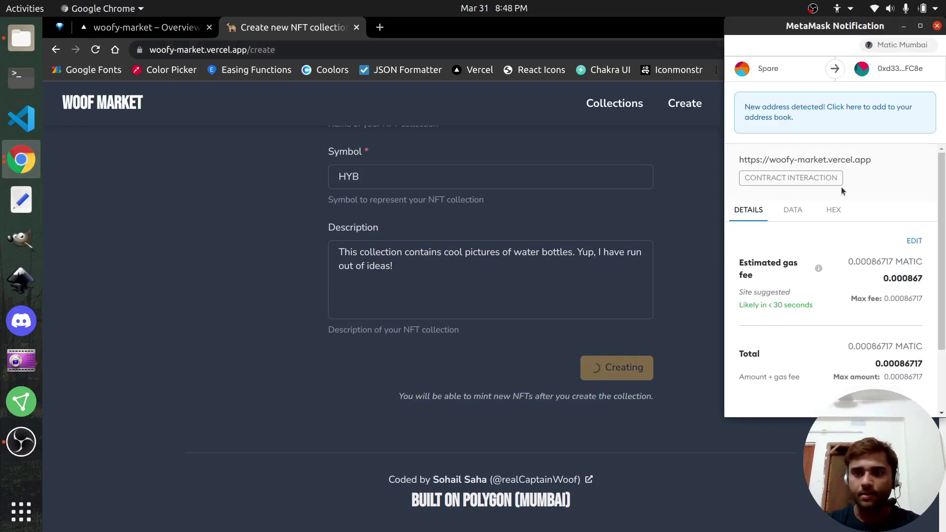
pyautogui.scroll(-2, 838, 207)
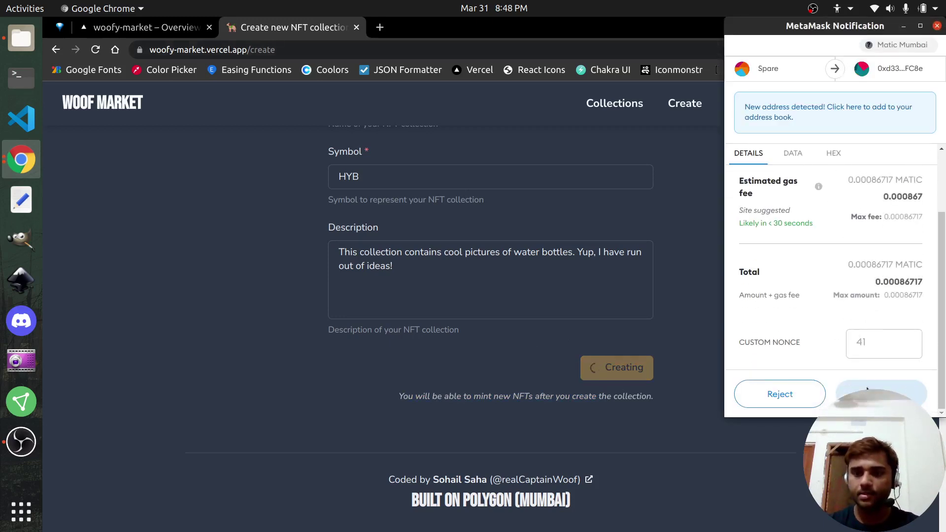
pyautogui.click(881, 394)
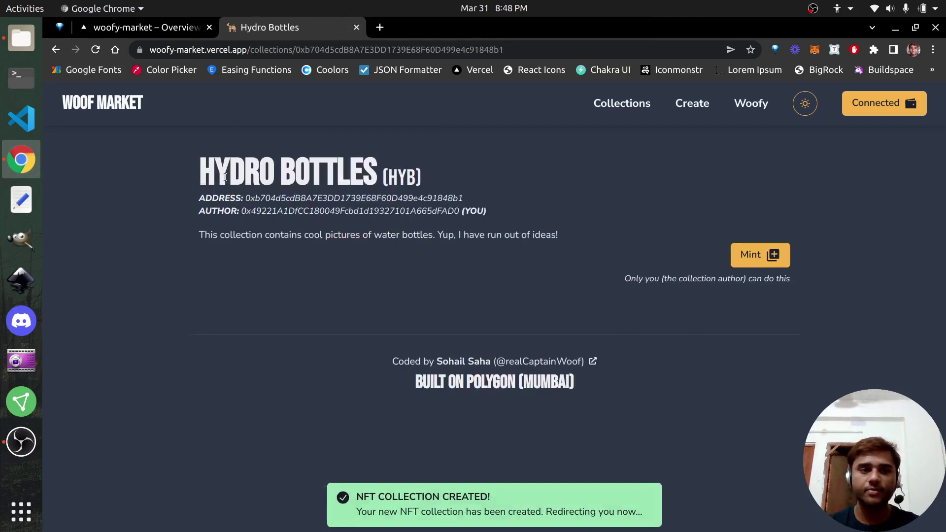
# Step: Review the Hydro Bottles (HYB) page and select the collection's contract address
pyautogui.click(372, 50)
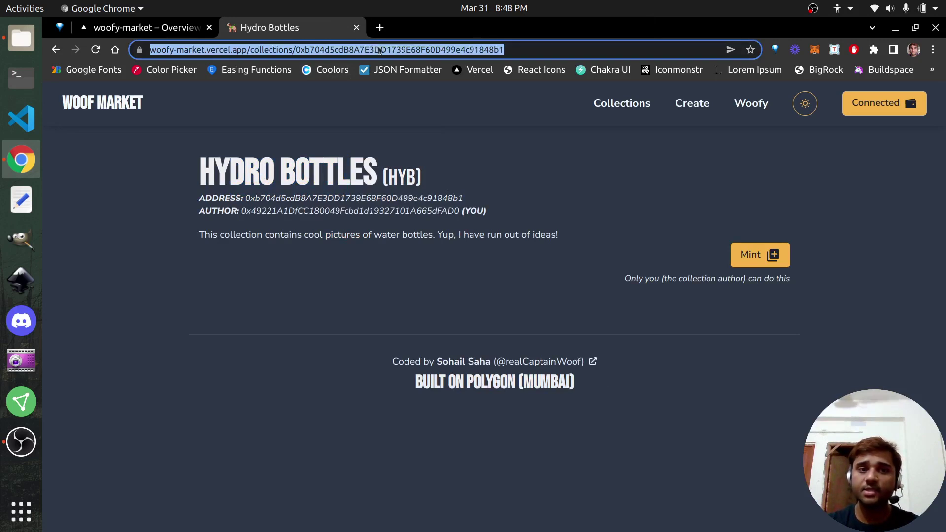
pyautogui.click(380, 49)
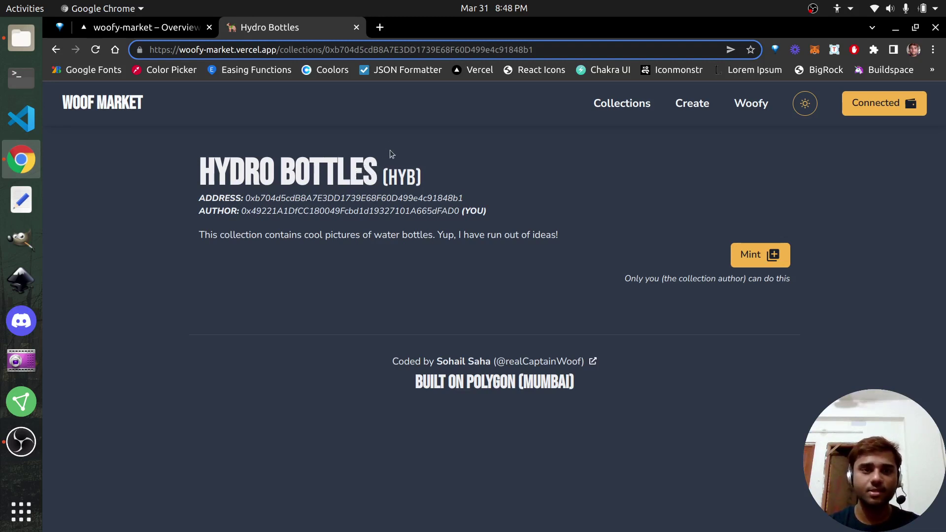
pyautogui.click(383, 183)
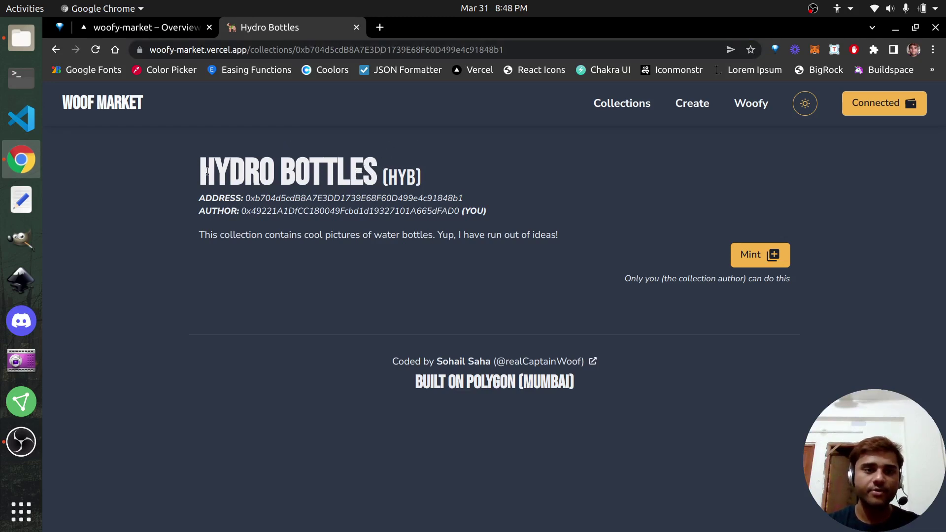
pyautogui.moveTo(207, 171); pyautogui.dragTo(376, 192)
pyautogui.click(402, 176)
pyautogui.doubleClick(403, 176)
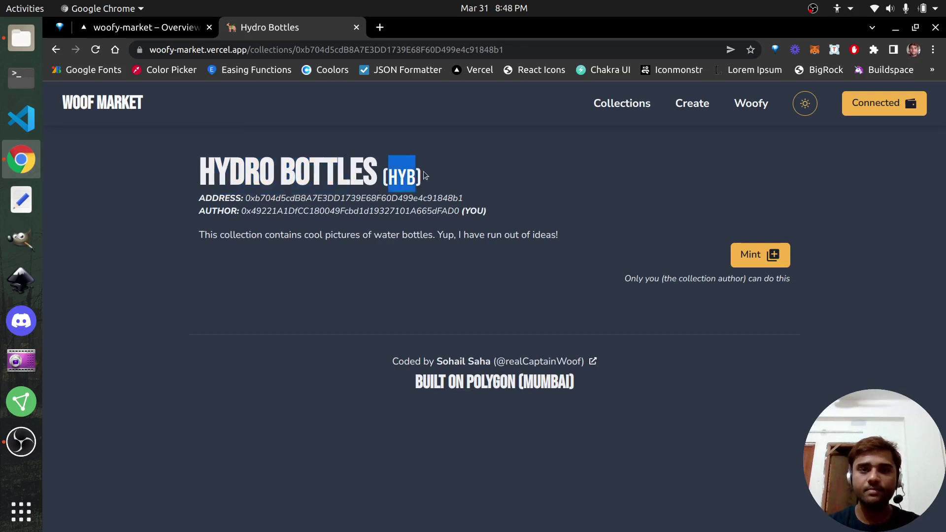
pyautogui.click(460, 165)
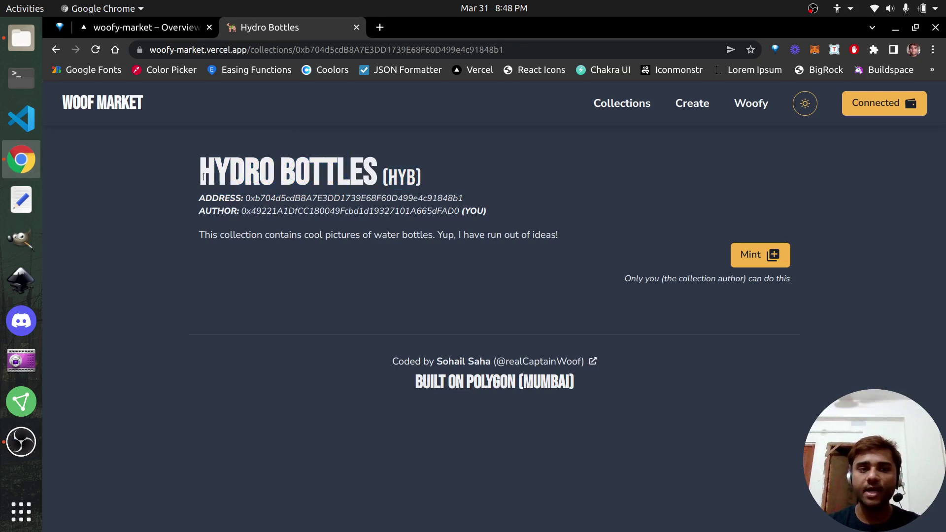
pyautogui.moveTo(203, 177); pyautogui.dragTo(381, 176)
pyautogui.click(276, 176)
pyautogui.moveTo(246, 198); pyautogui.dragTo(461, 196)
pyautogui.hotkey('ctrl', 'c')
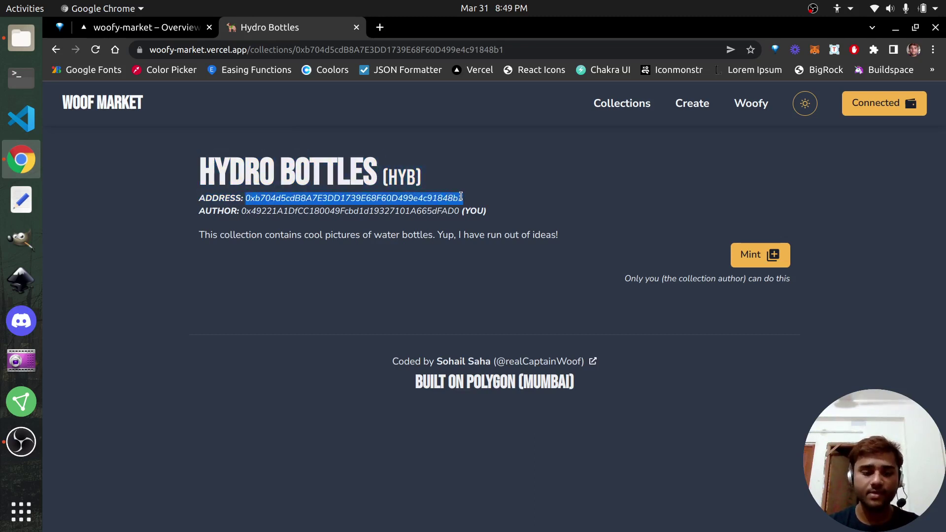
# Step: Search 'polygon testnet' in a new tab and open the Mumbai PolygonScan explorer
pyautogui.click(380, 27)
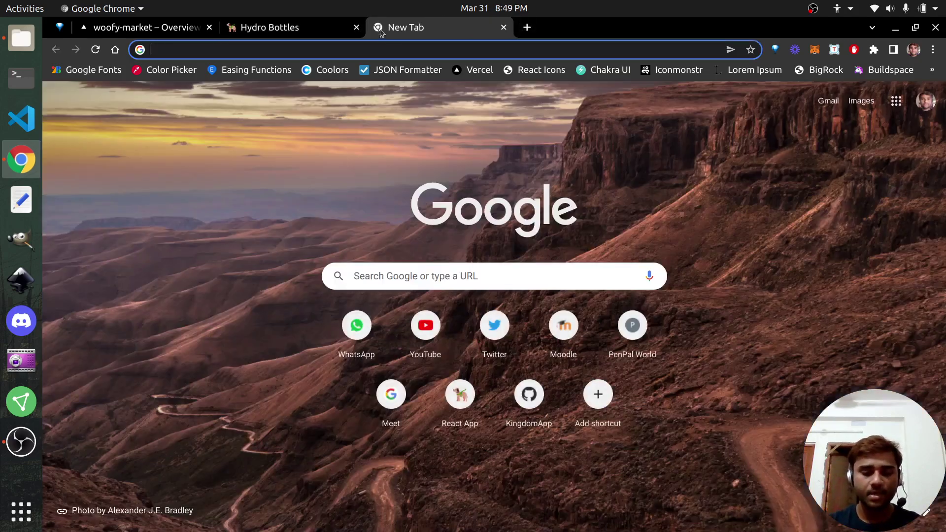
pyautogui.write('polygon')
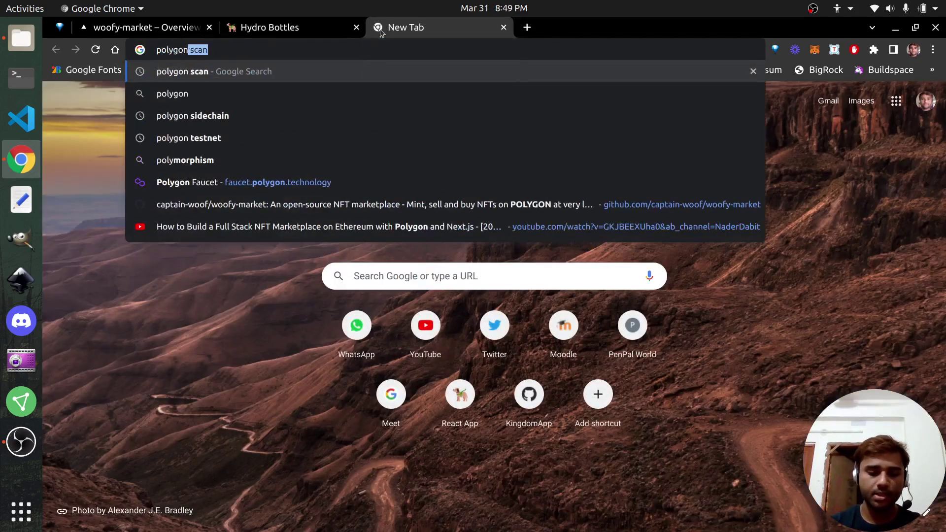
pyautogui.write(' te')
pyautogui.press('Down')
pyautogui.press('Return')
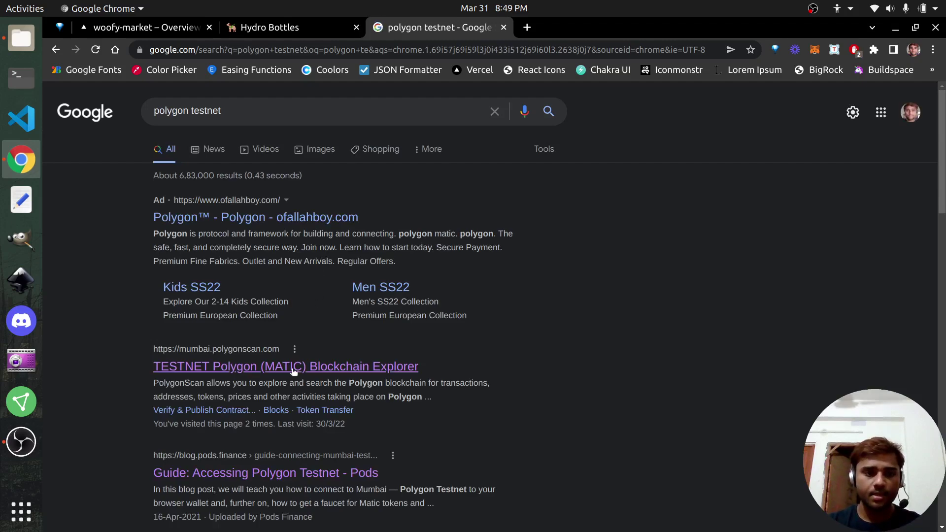
pyautogui.click(294, 367)
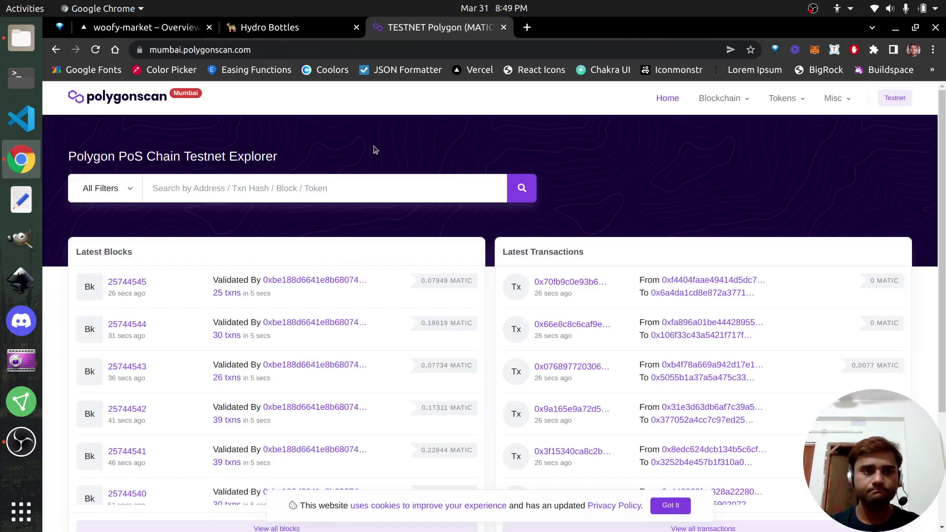
# Step: Look up the pasted Hydro Bottles contract address on PolygonScan, then return to the collection
pyautogui.click(224, 185)
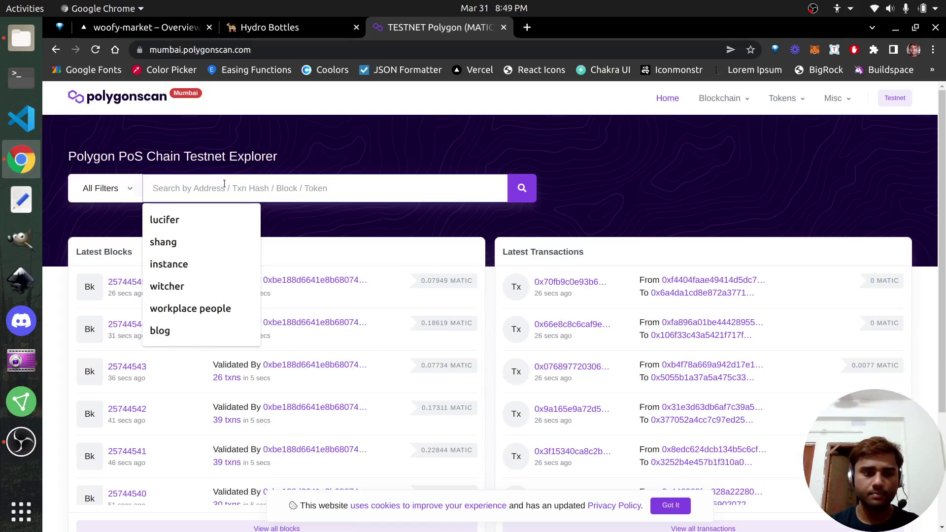
pyautogui.hotkey('ctrl', 'v')
pyautogui.click(296, 27)
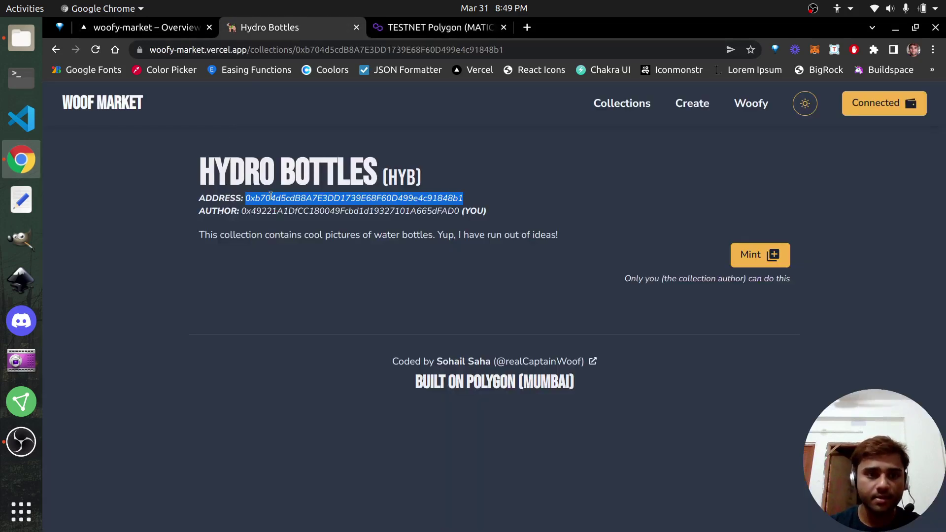
pyautogui.click(433, 27)
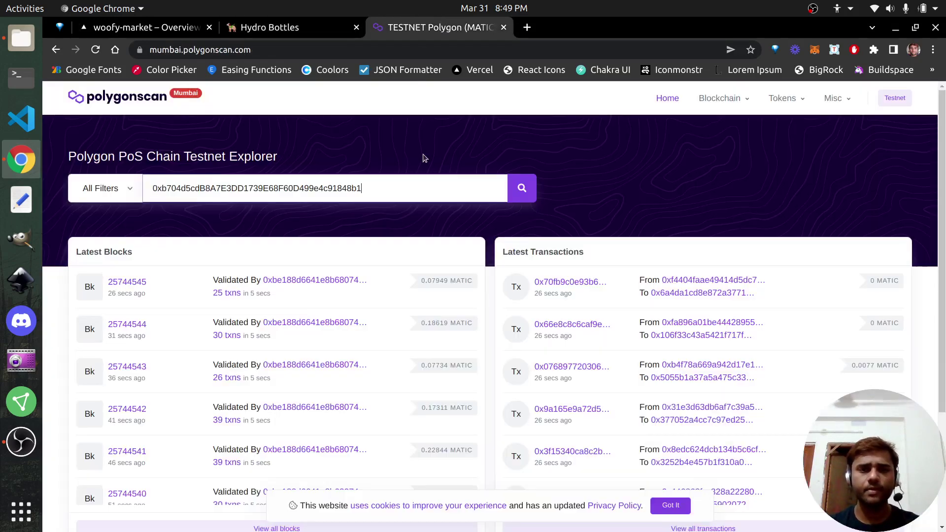
pyautogui.click(513, 193)
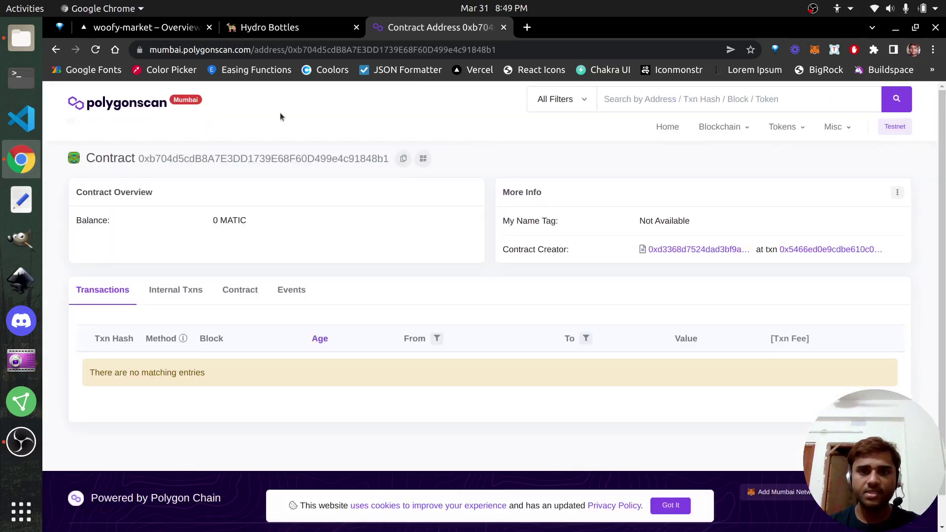
pyautogui.moveTo(161, 158); pyautogui.dragTo(266, 159)
pyautogui.click(302, 156)
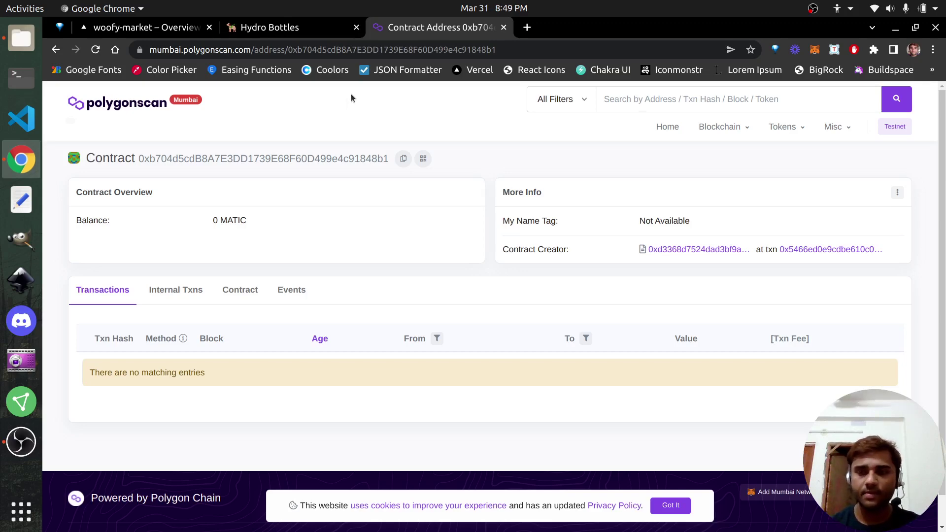
pyautogui.moveTo(936, 207); pyautogui.dragTo(944, 244)
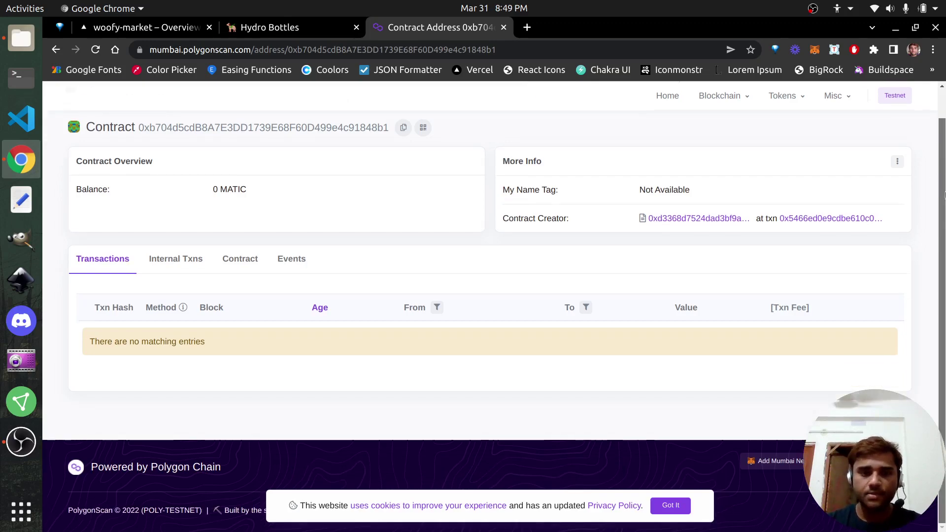
pyautogui.scroll(2, 944, 194)
pyautogui.click(270, 27)
pyautogui.click(640, 190)
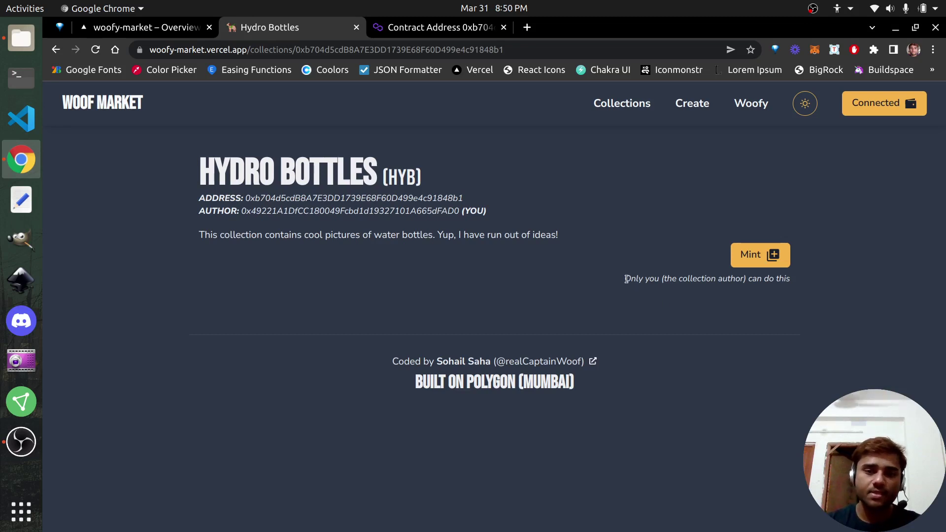
# Step: Start minting a new NFT in Hydro Bottles and move the file manager aside
pyautogui.moveTo(625, 279); pyautogui.dragTo(798, 288)
pyautogui.click(801, 290)
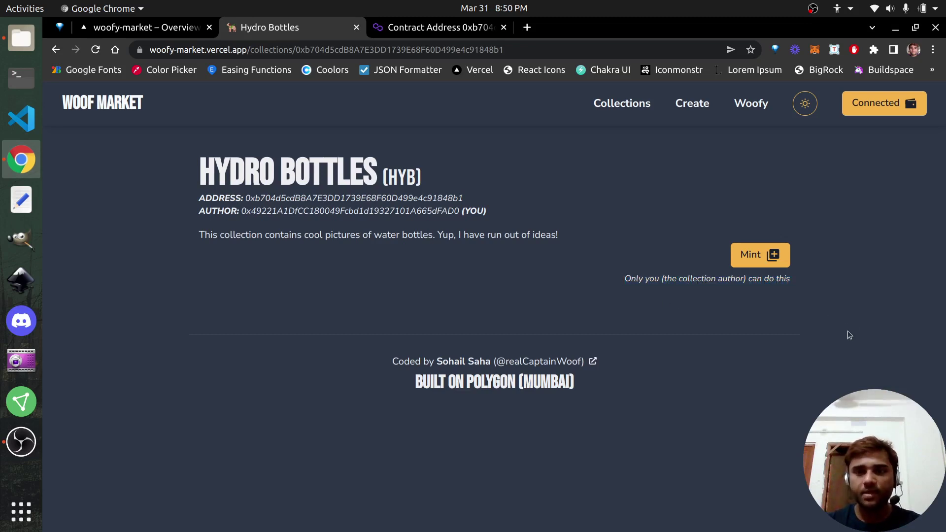
pyautogui.click(757, 255)
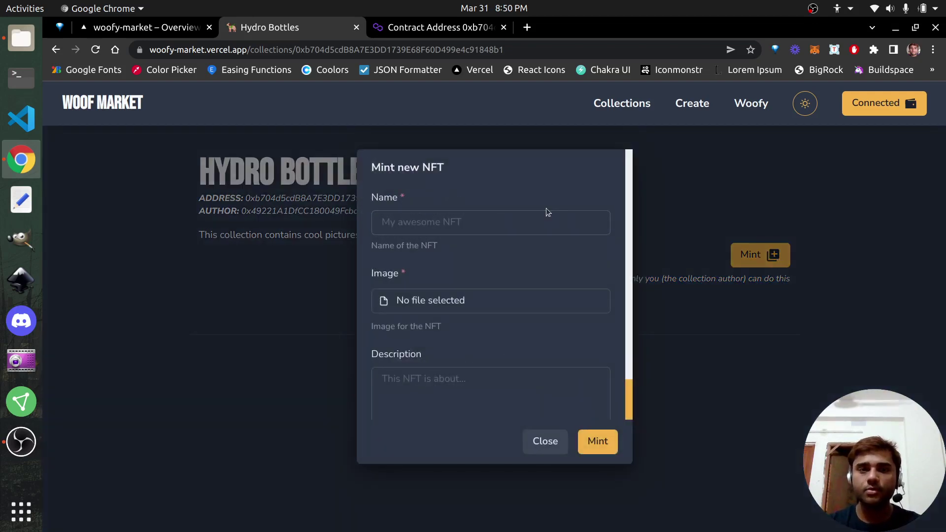
pyautogui.hotkey('alt', 'Tab')
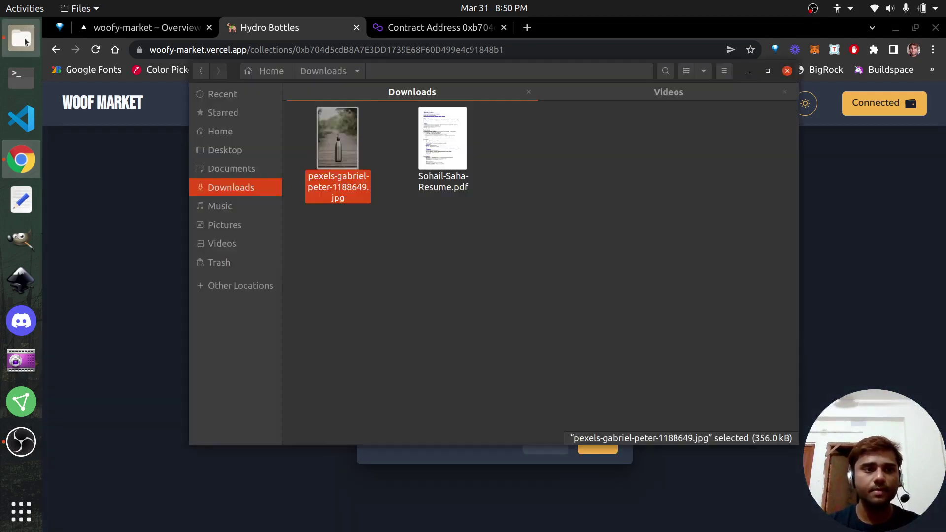
pyautogui.click(395, 229)
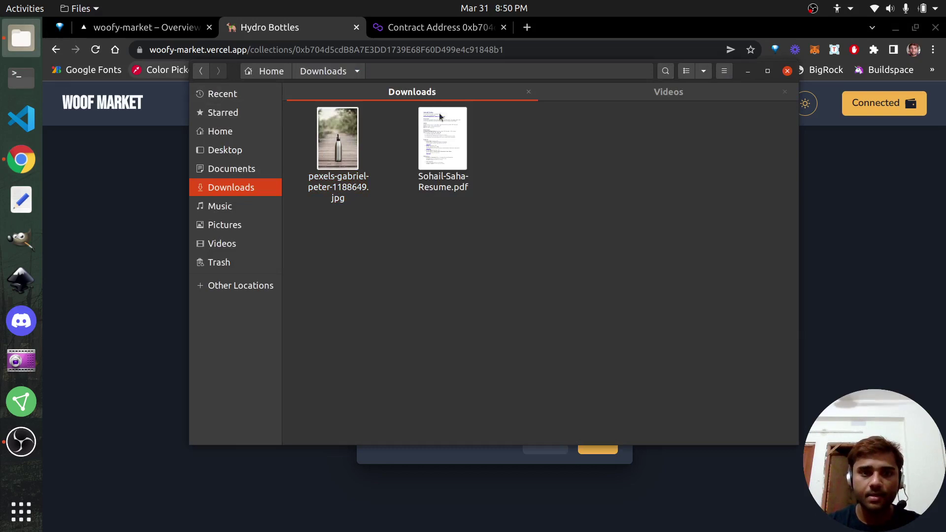
pyautogui.click(747, 71)
# Step: Name the new NFT 'Metal Bottle'
pyautogui.click(424, 226)
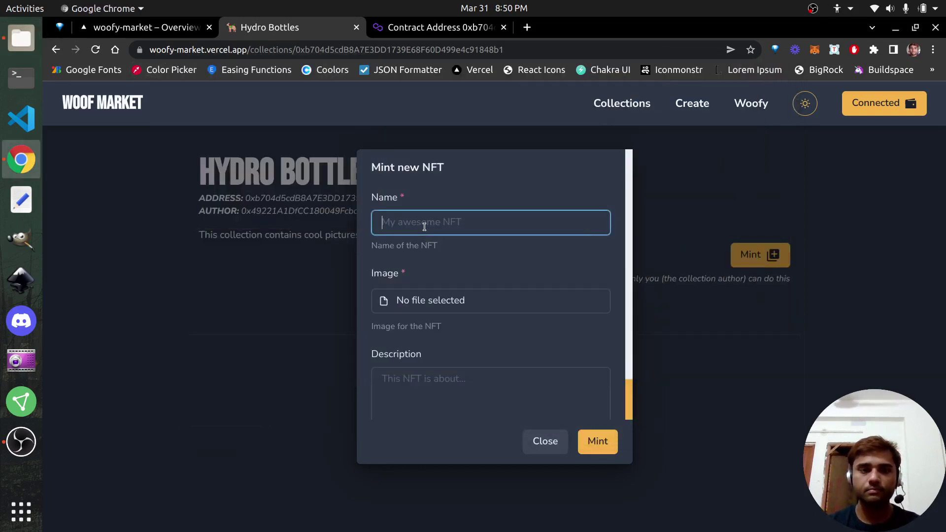
pyautogui.write('Stel')
pyautogui.press('BackSpace')
pyautogui.write('a')
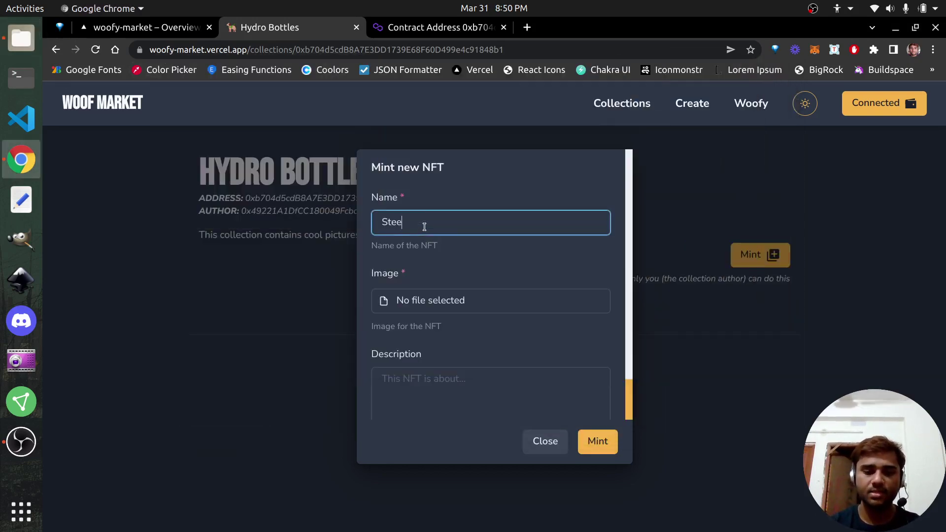
pyautogui.press('BackSpace')
pyautogui.press('BackSpace')
pyautogui.press('BackSpace')
pyautogui.press('BackSpace')
pyautogui.write('MEta')
pyautogui.press('BackSpace')
pyautogui.press('BackSpace')
pyautogui.press('BackSpace')
pyautogui.press('BackSpace')
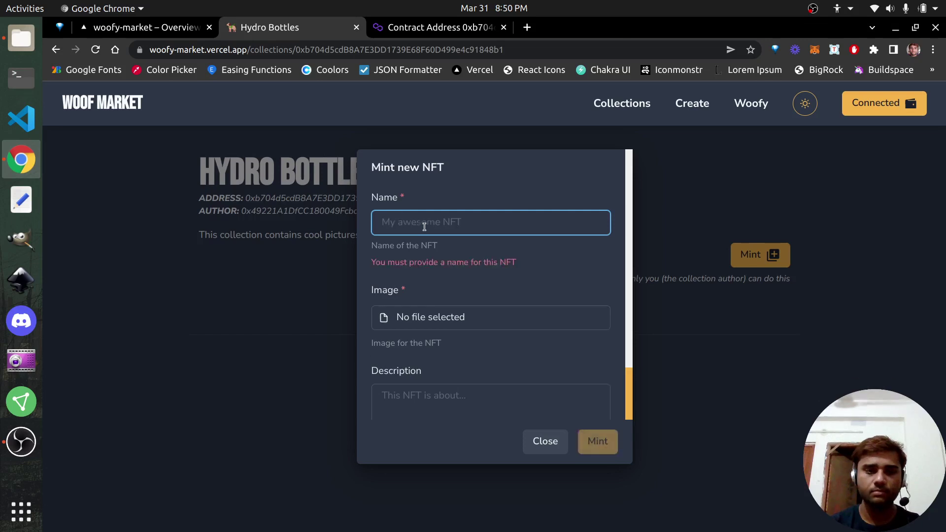
pyautogui.write('Metal Bottle')
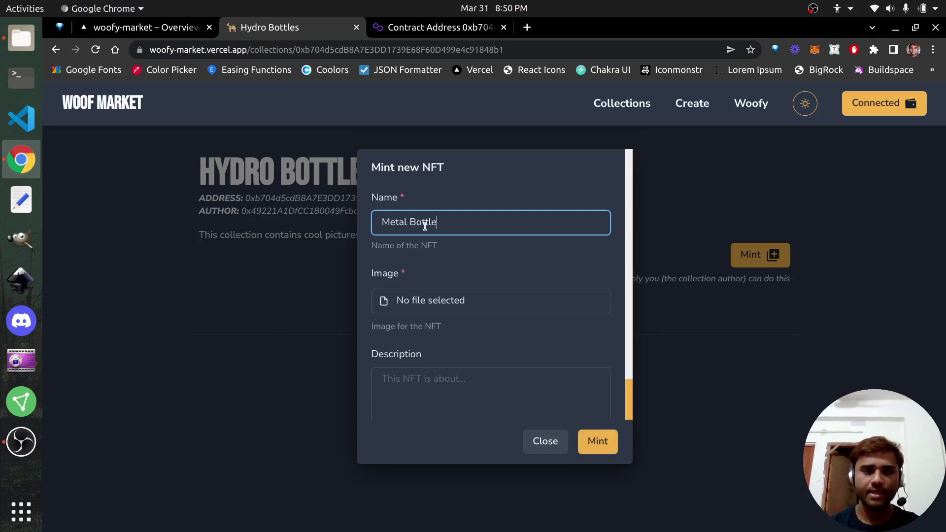
# Step: Choose pexels-gabriel-peter-1188649.jpg from Downloads as the NFT image
pyautogui.click(434, 300)
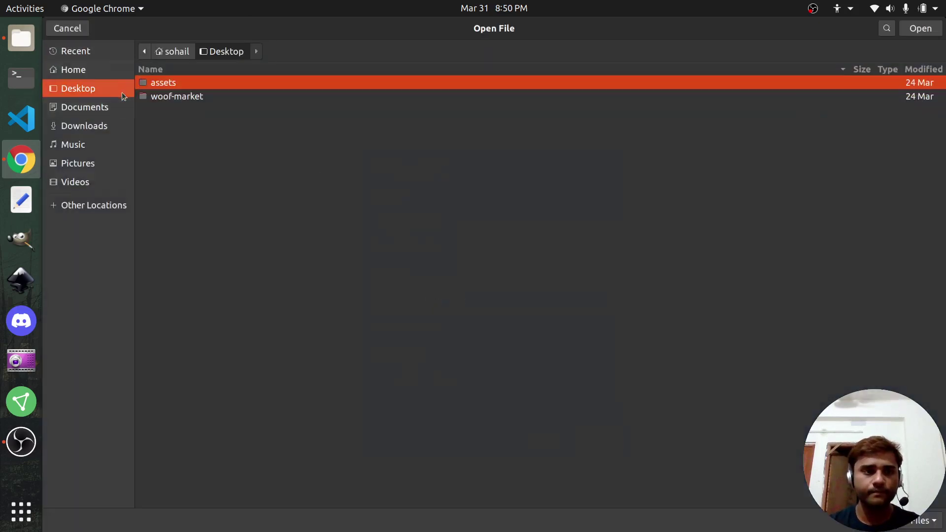
pyautogui.click(96, 124)
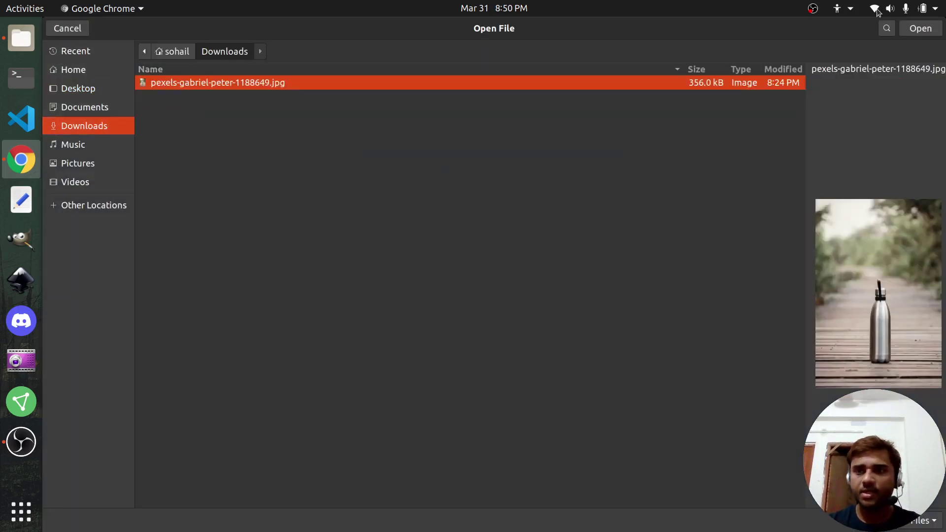
pyautogui.click(929, 28)
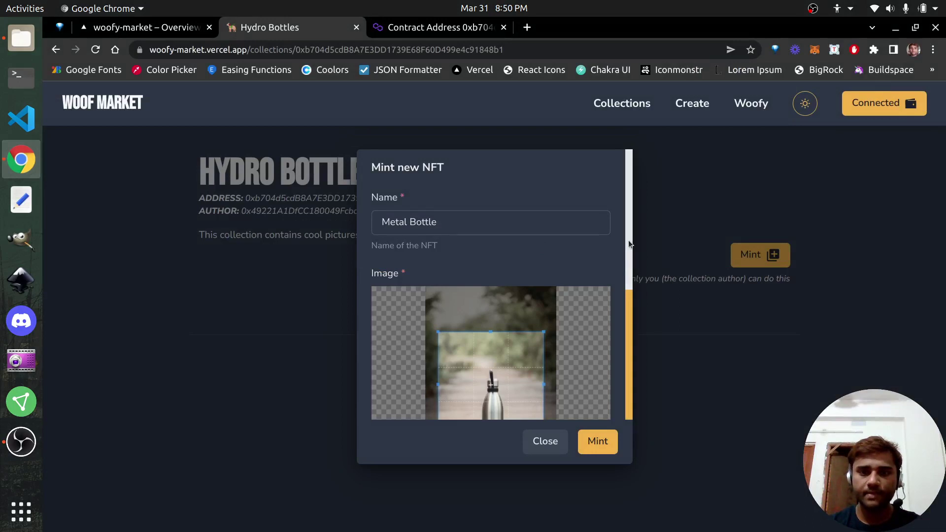
# Step: Resize and shift the crop box around the bottle, then apply the crop
pyautogui.scroll(-3, 629, 241)
pyautogui.moveTo(495, 313); pyautogui.dragTo(500, 339)
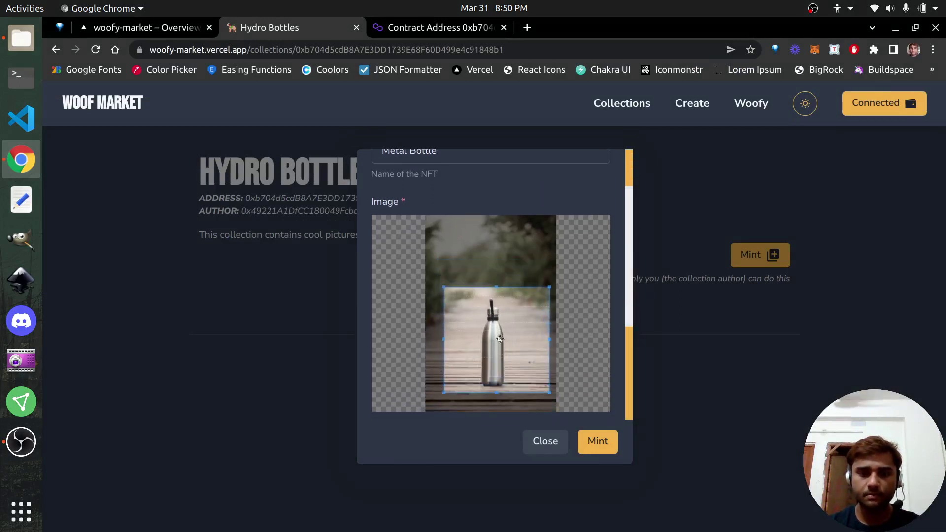
pyautogui.moveTo(626, 270); pyautogui.dragTo(629, 298)
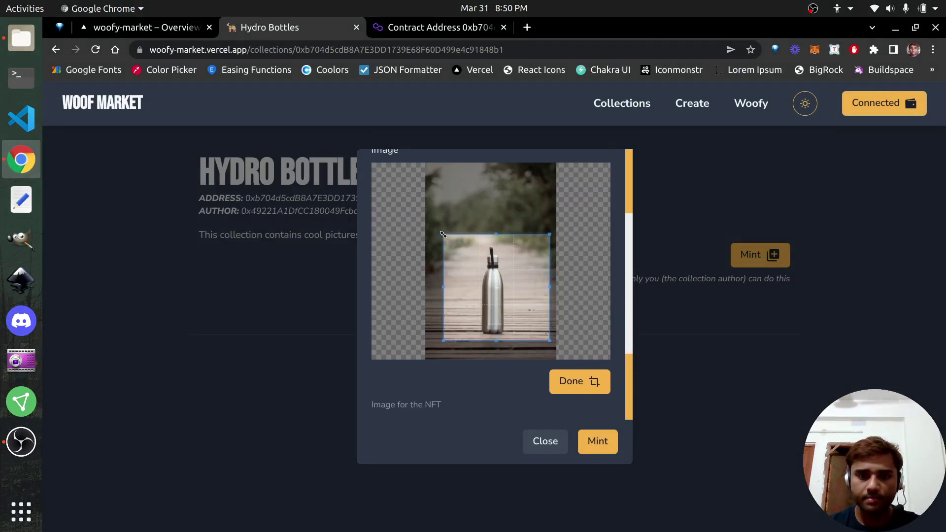
pyautogui.moveTo(443, 233); pyautogui.dragTo(429, 220)
pyautogui.moveTo(493, 263); pyautogui.dragTo(499, 271)
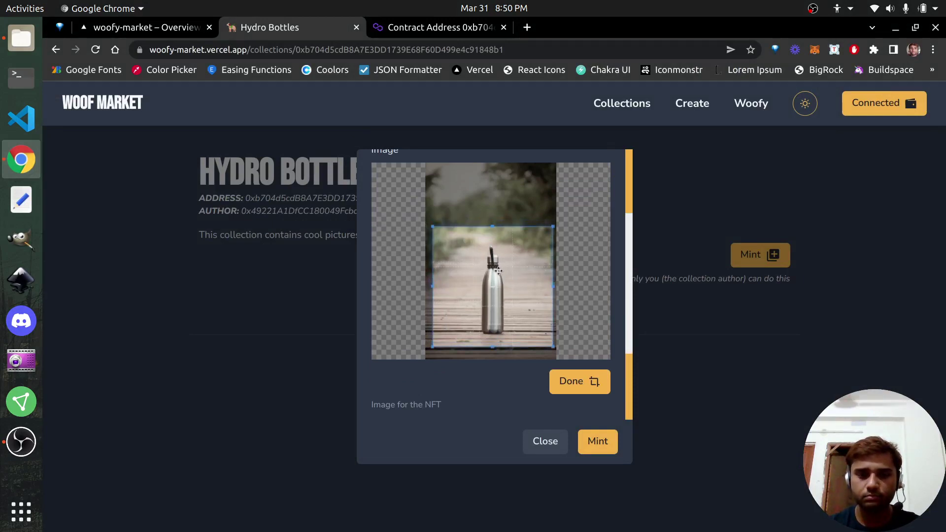
pyautogui.click(574, 392)
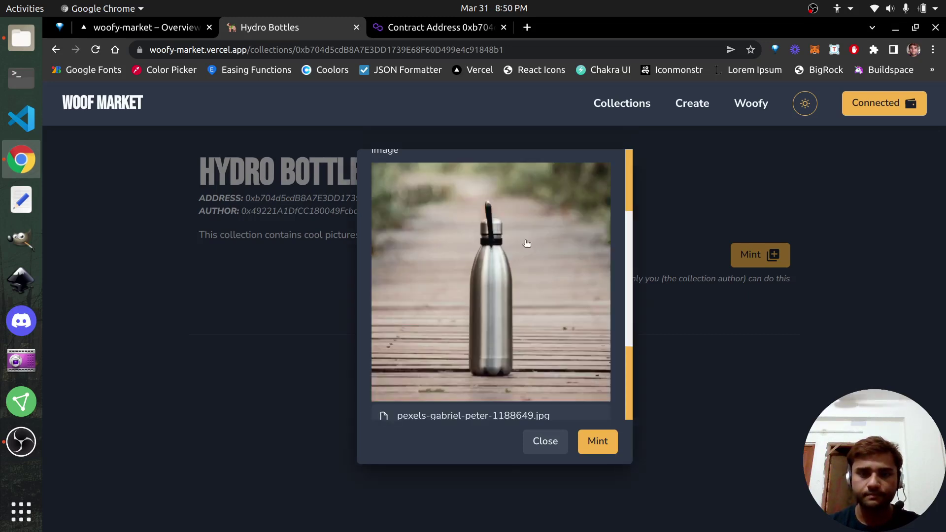
pyautogui.scroll(2, 611, 221)
pyautogui.scroll(-2, 617, 217)
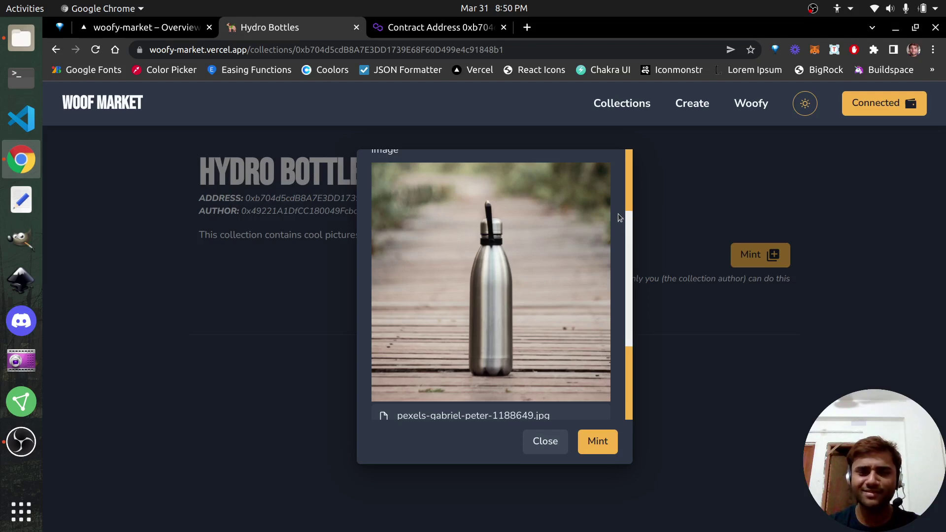
pyautogui.scroll(-3, 618, 214)
# Step: Enter the description 'This picture shows a lonely, metallic water bottle against a forest backdrop, standing on a wooden platform'
pyautogui.click(453, 366)
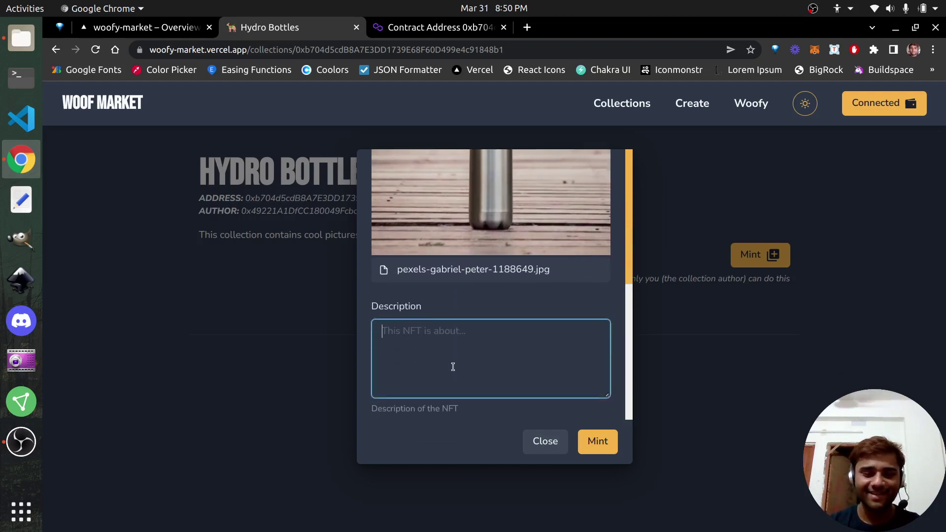
pyautogui.write('This pictu')
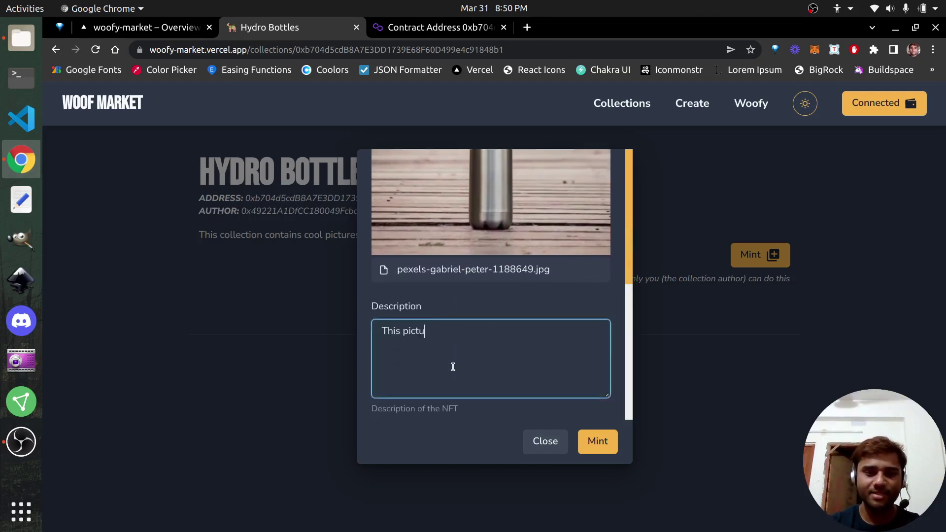
pyautogui.write('re shouws ')
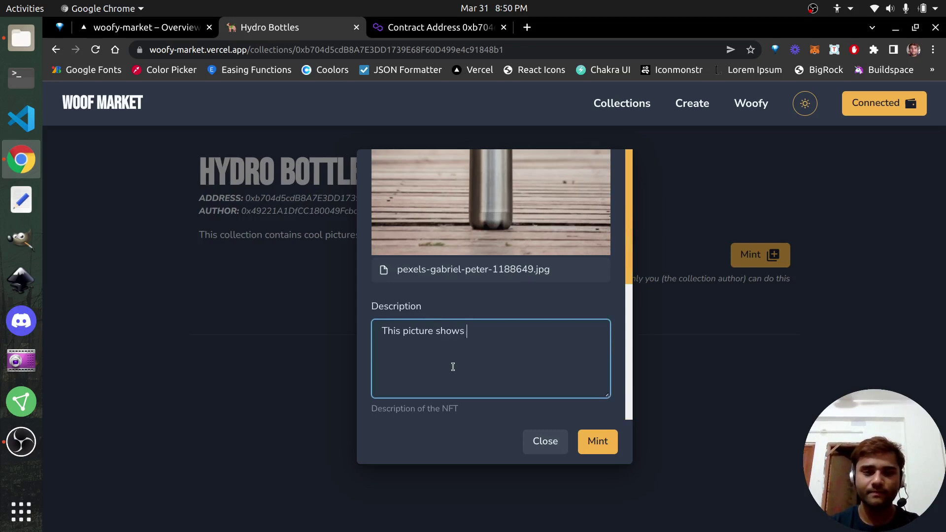
pyautogui.write('a lonely')
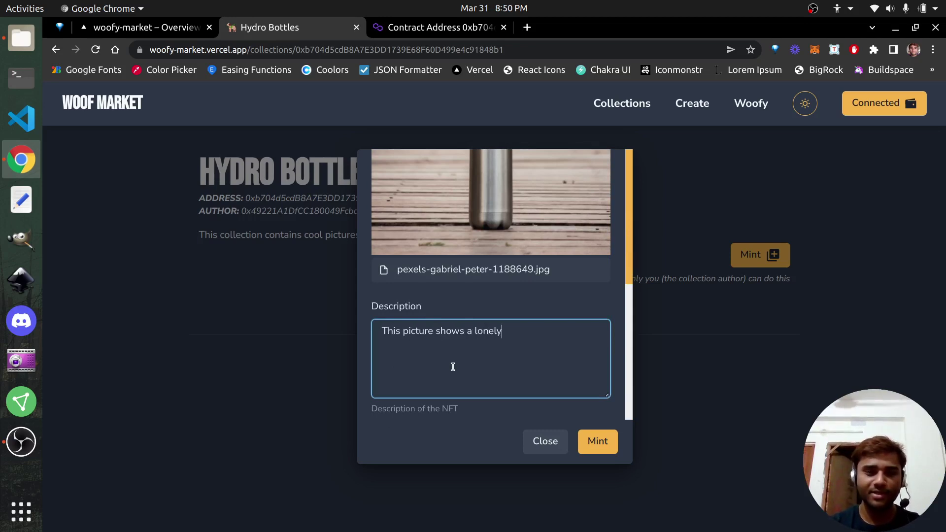
pyautogui.write(', metallic')
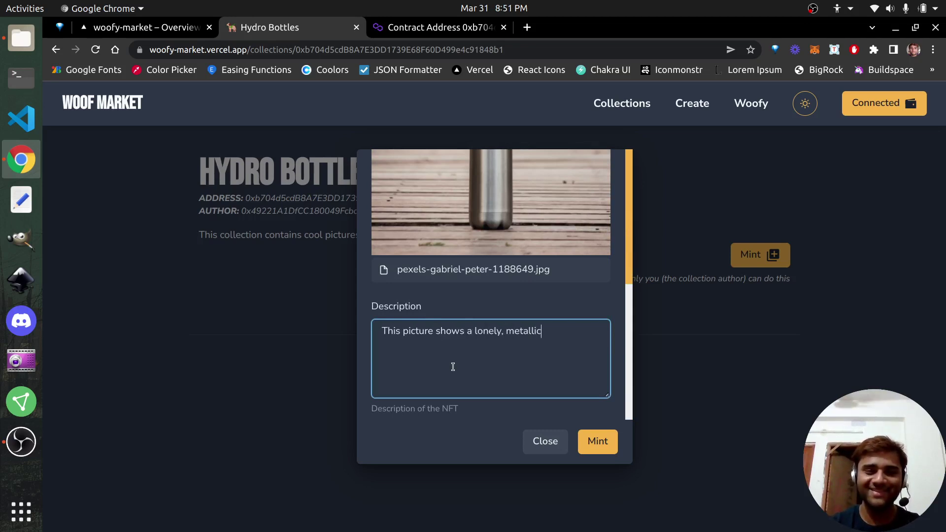
pyautogui.write(' water bottle')
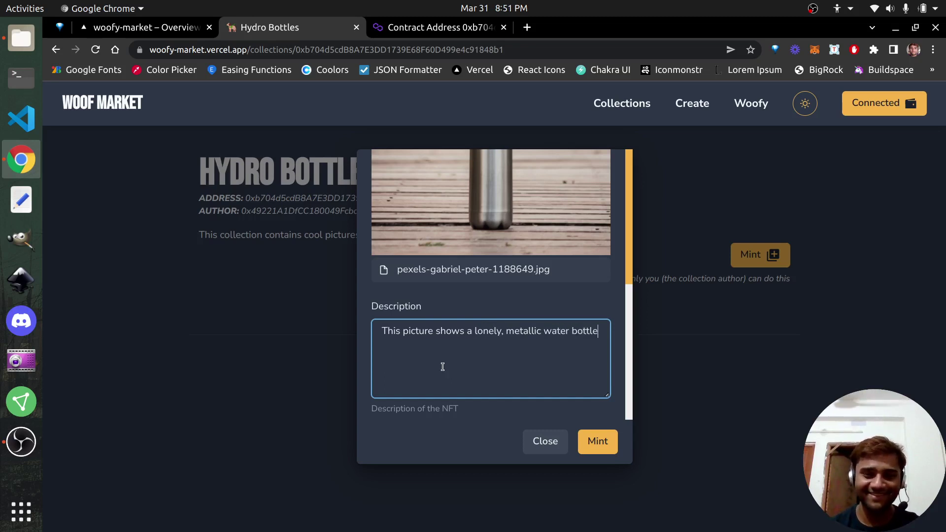
pyautogui.scroll(5, 444, 365)
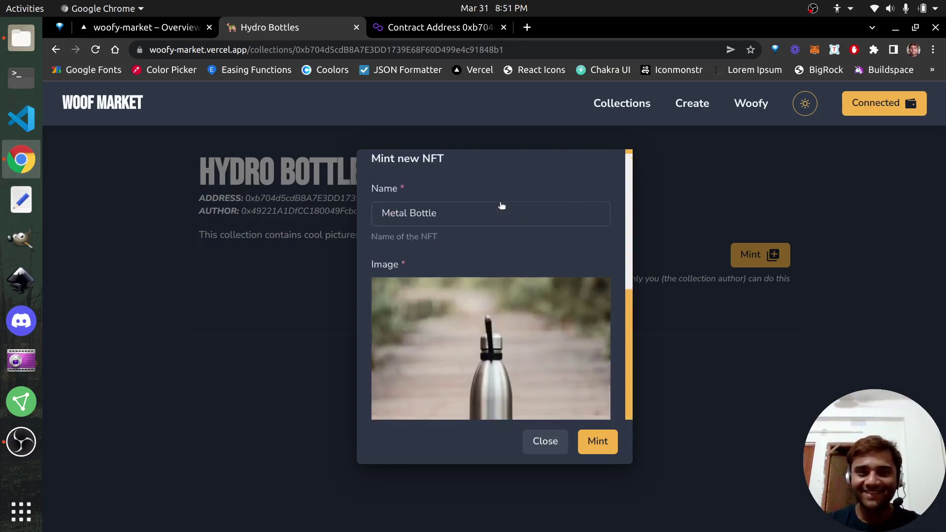
pyautogui.scroll(-3, 501, 207)
pyautogui.scroll(-3, 529, 242)
pyautogui.write('again')
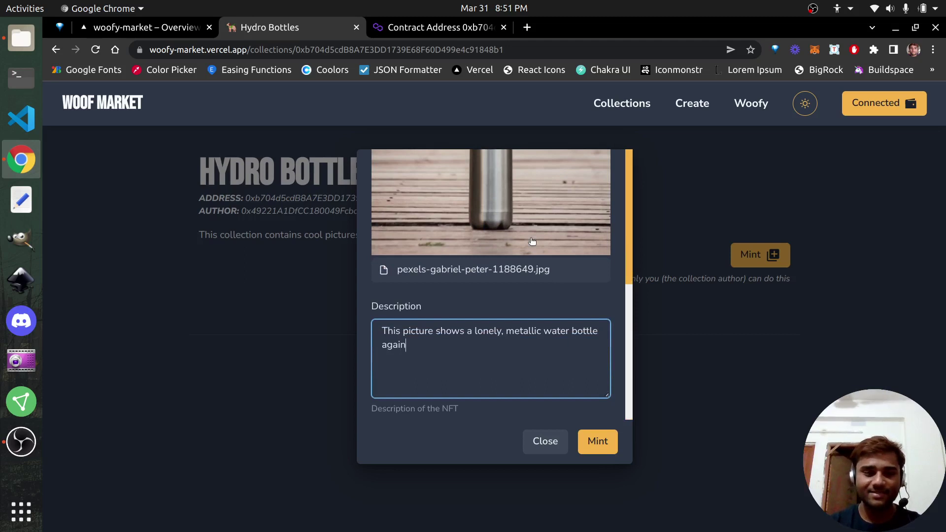
pyautogui.write('st a bac')
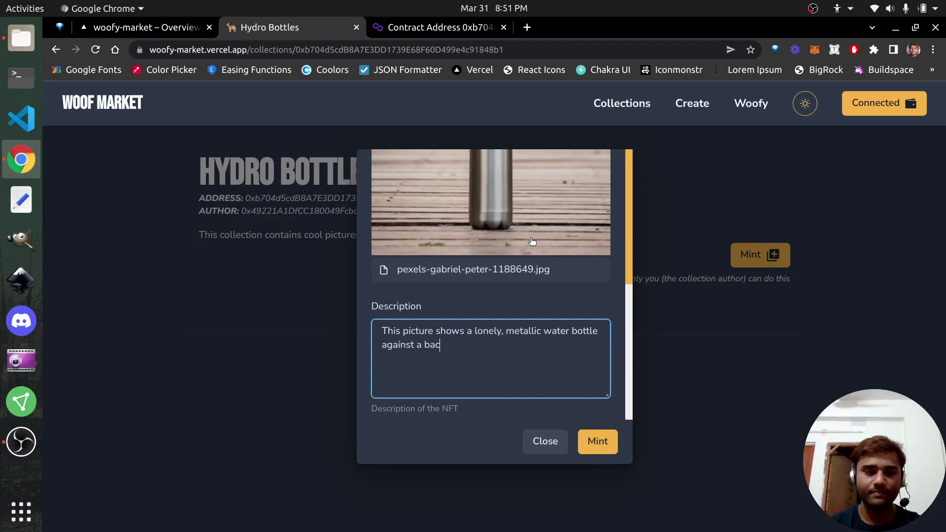
pyautogui.press('BackSpace')
pyautogui.press('BackSpace')
pyautogui.press('BackSpace')
pyautogui.write('forest ')
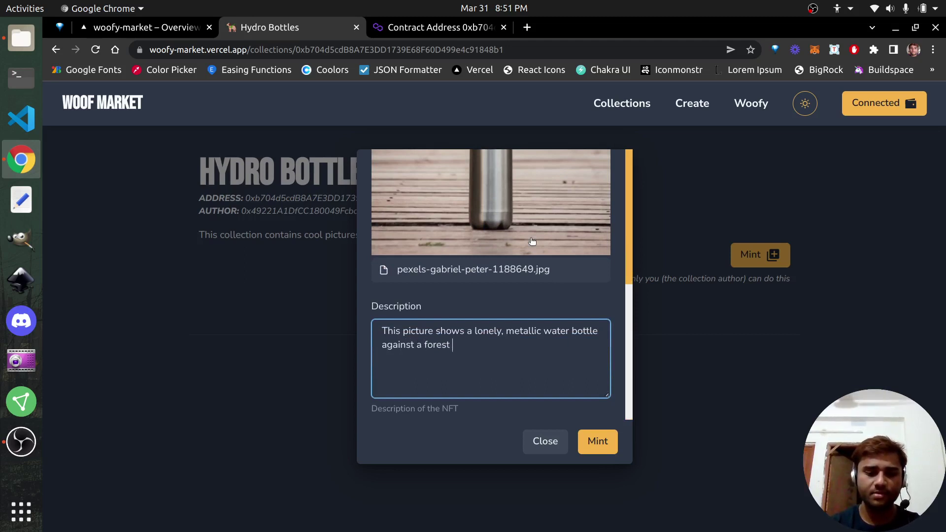
pyautogui.write('backdrop')
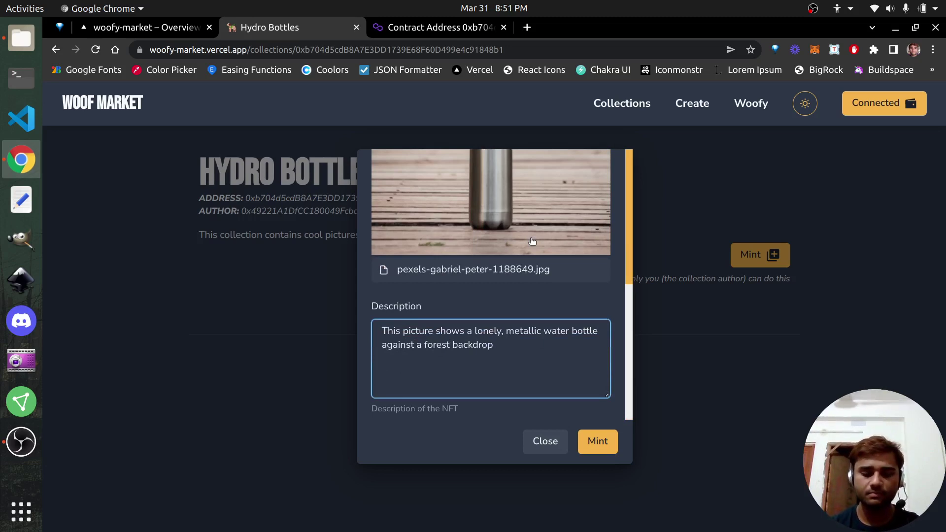
pyautogui.write(', standing on a ')
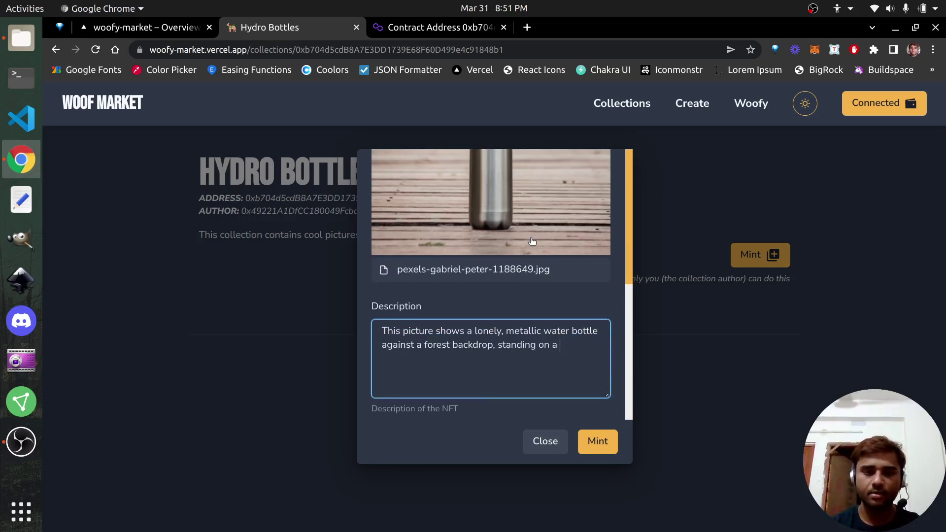
pyautogui.write('wooden platfo')
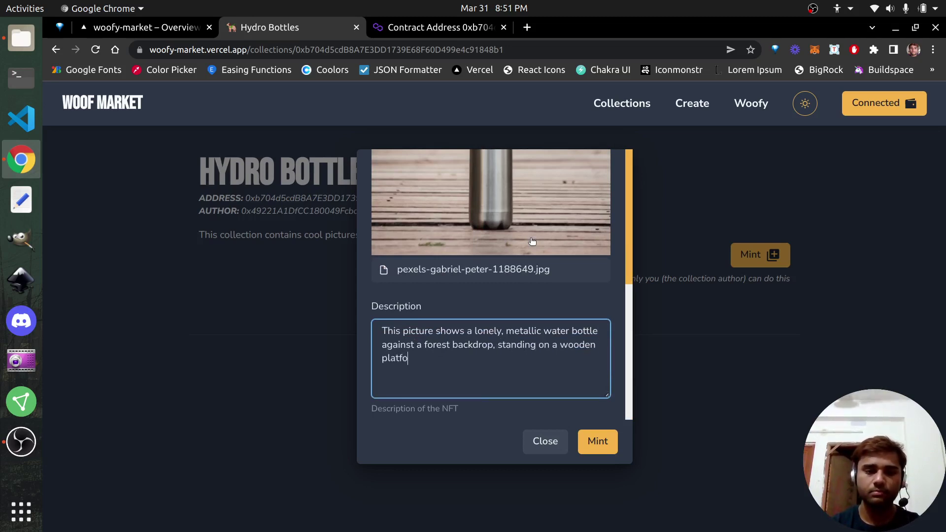
pyautogui.write('rm.')
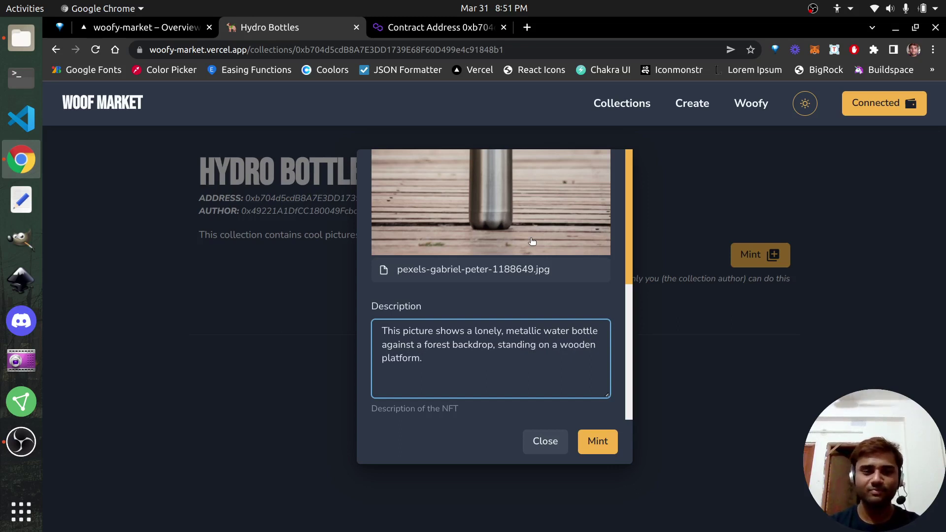
# Step: Mint the Metal Bottle NFT and confirm the transaction in MetaMask
pyautogui.click(586, 442)
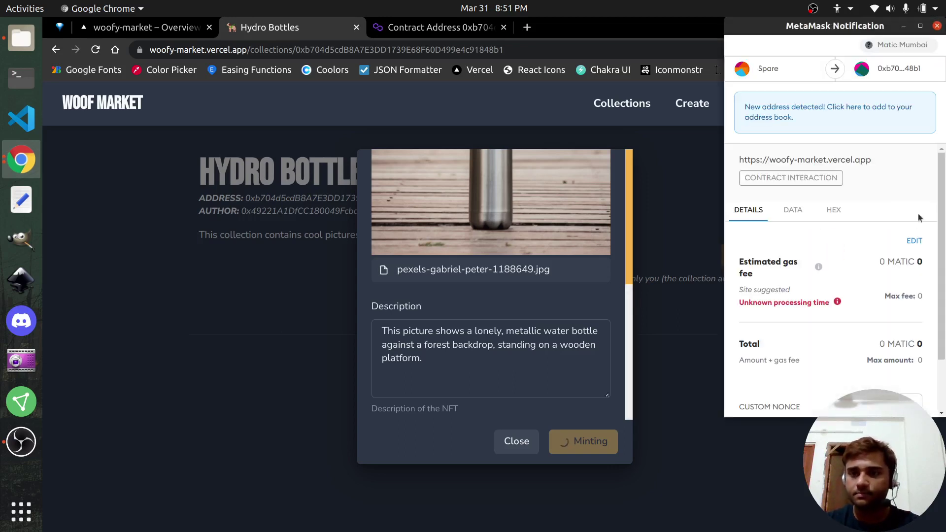
pyautogui.scroll(-3, 838, 272)
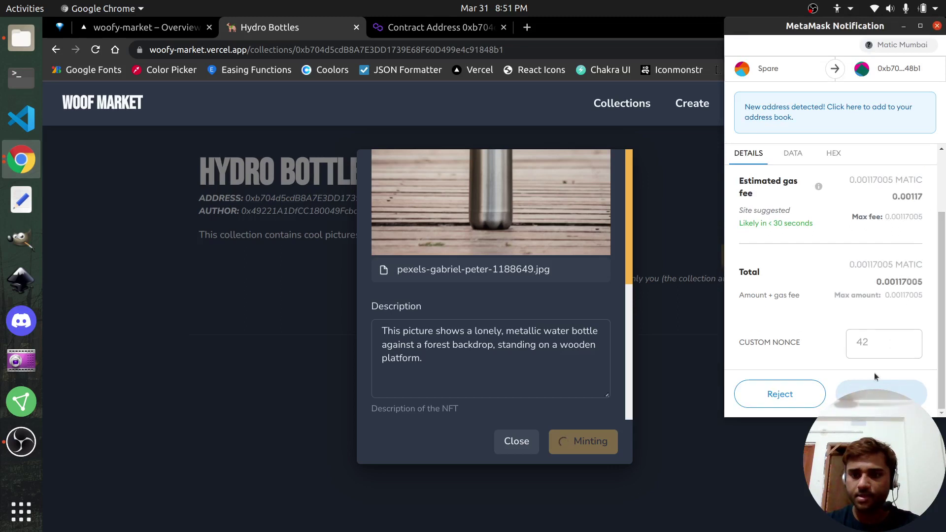
pyautogui.click(848, 391)
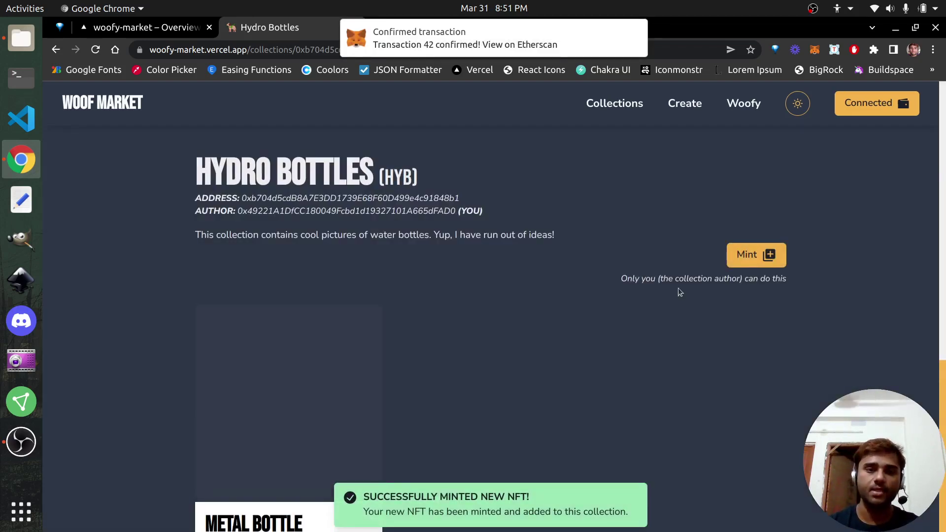
pyautogui.scroll(-4, 422, 246)
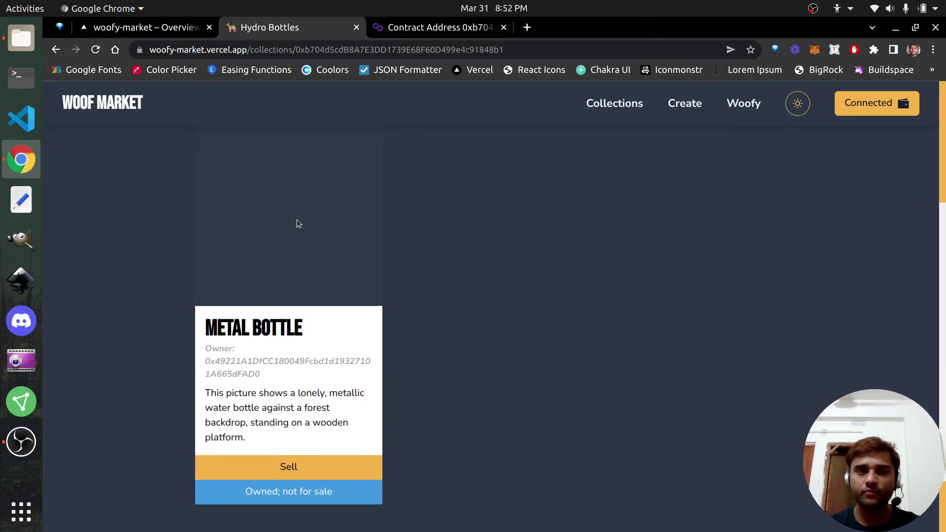
pyautogui.scroll(1, 297, 220)
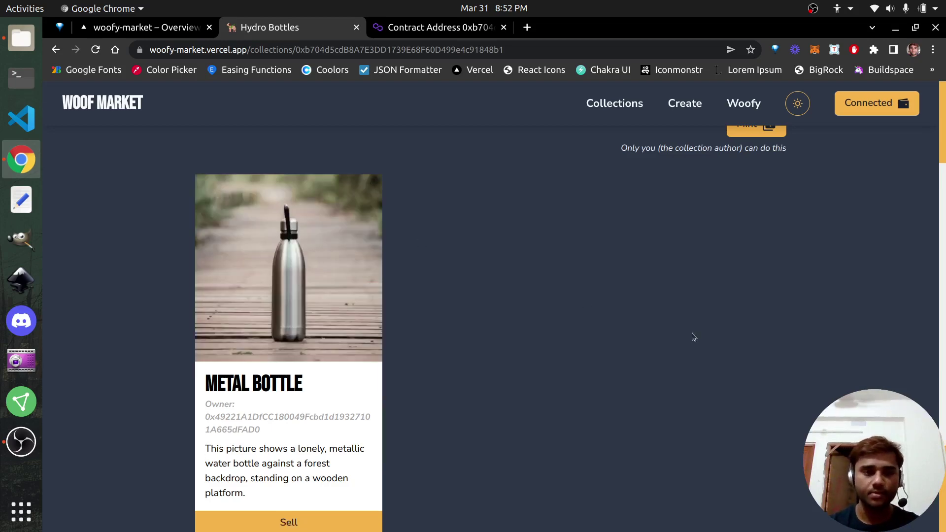
pyautogui.scroll(2, 550, 343)
pyautogui.scroll(-4, 229, 302)
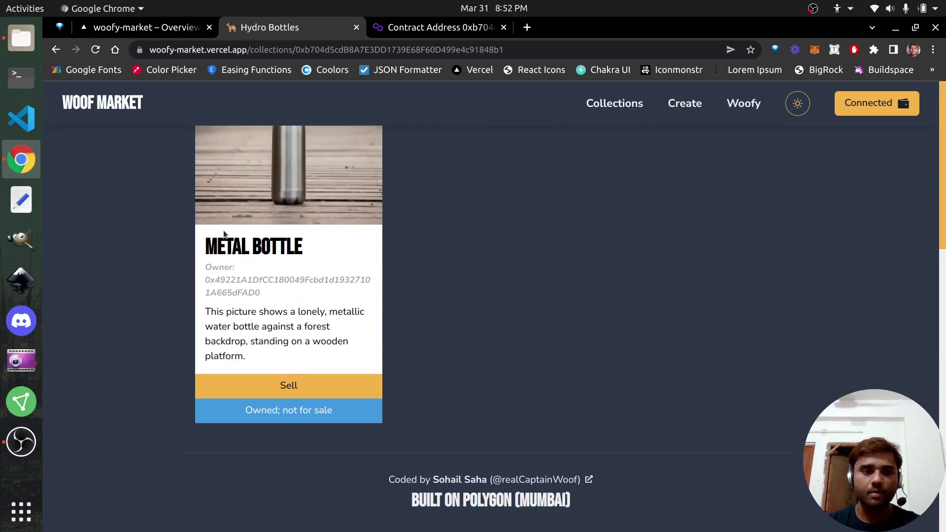
pyautogui.moveTo(210, 280); pyautogui.dragTo(290, 298)
pyautogui.click(292, 299)
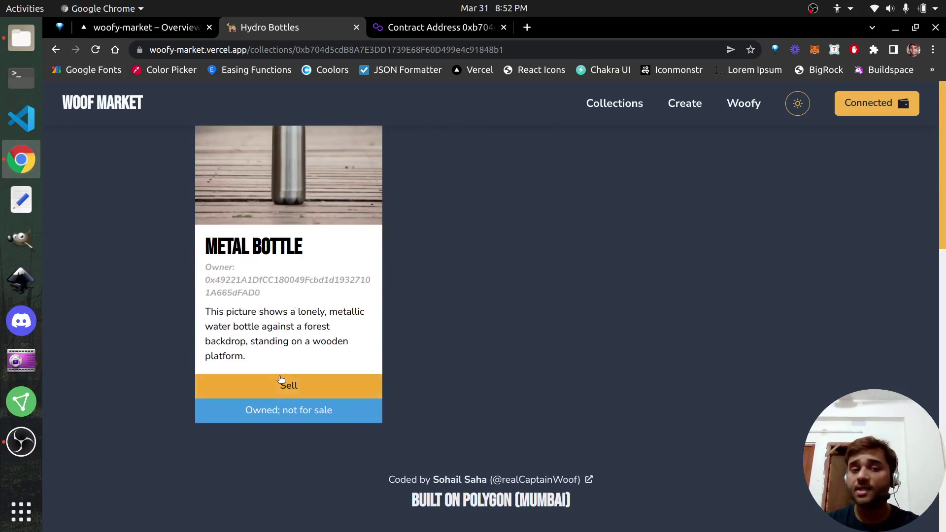
pyautogui.doubleClick(292, 411)
pyautogui.click(342, 416)
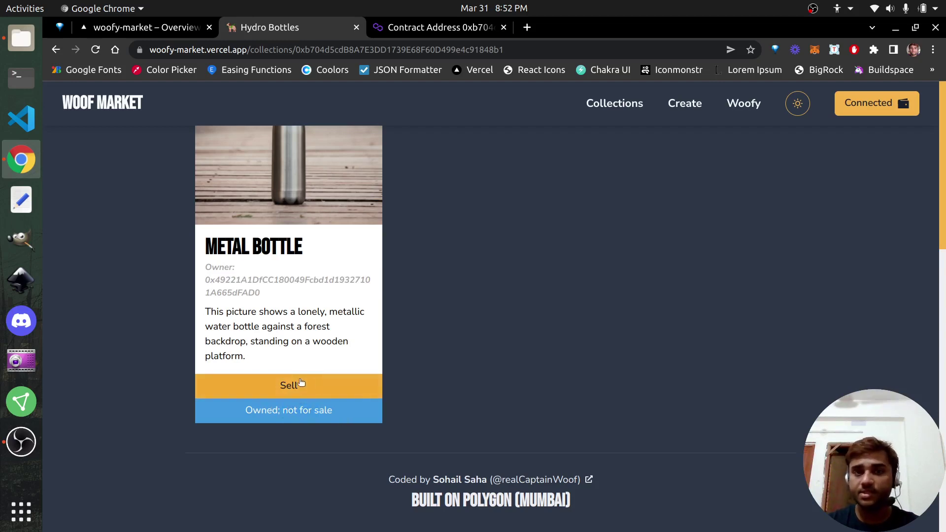
pyautogui.doubleClick(277, 414)
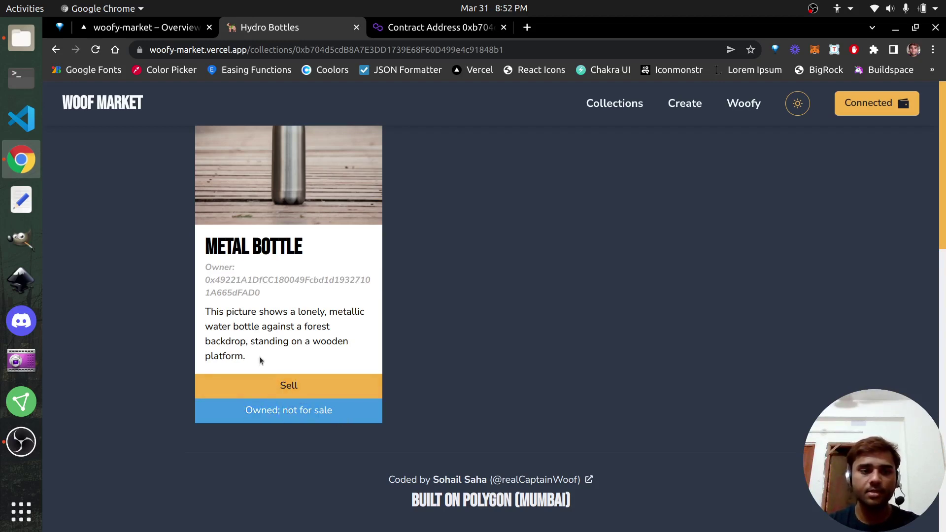
pyautogui.moveTo(260, 361); pyautogui.dragTo(205, 311)
pyautogui.moveTo(261, 294); pyautogui.dragTo(173, 229)
pyautogui.scroll(5, 333, 250)
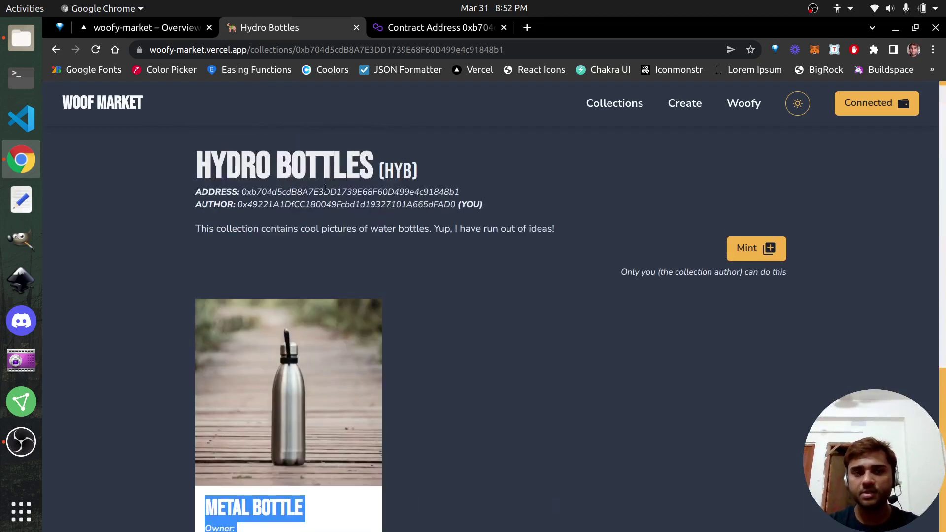
pyautogui.click(95, 49)
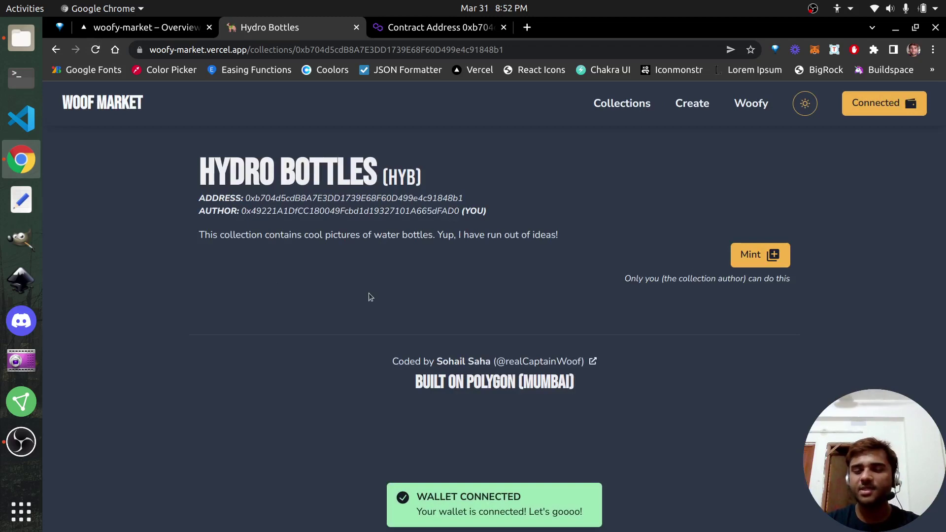
pyautogui.click(95, 49)
pyautogui.scroll(-5, 313, 336)
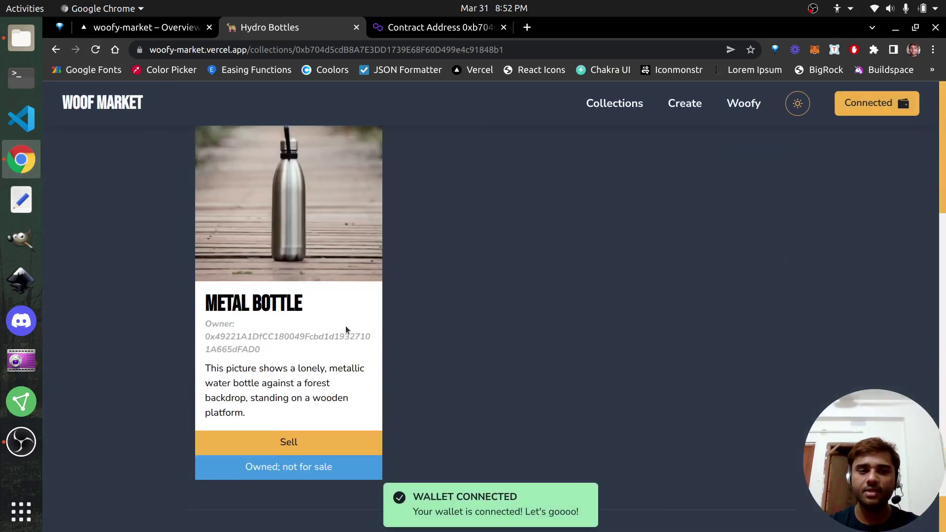
pyautogui.scroll(5, 347, 272)
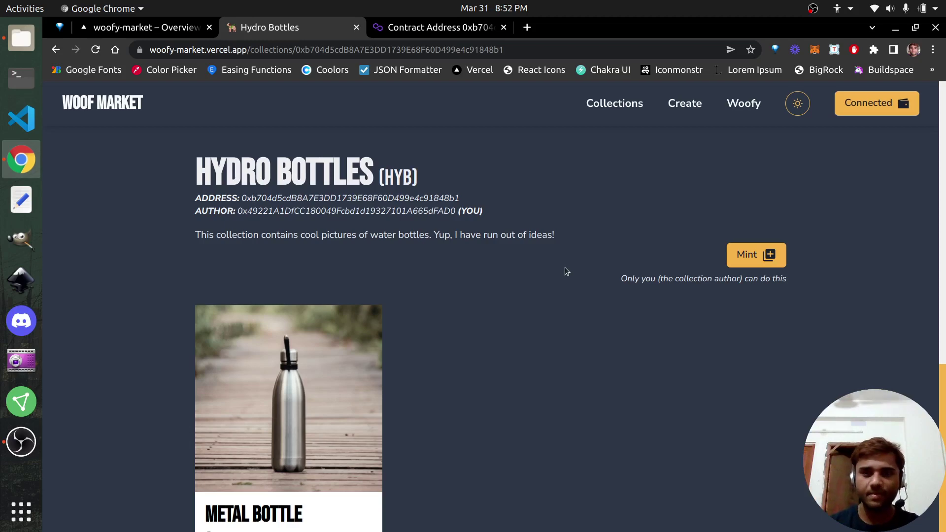
pyautogui.scroll(-5, 565, 267)
pyautogui.scroll(5, 564, 235)
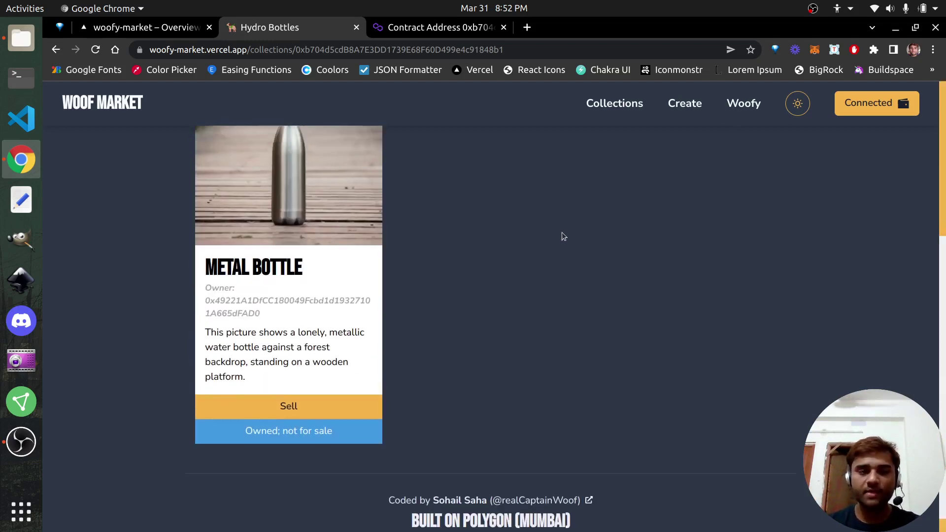